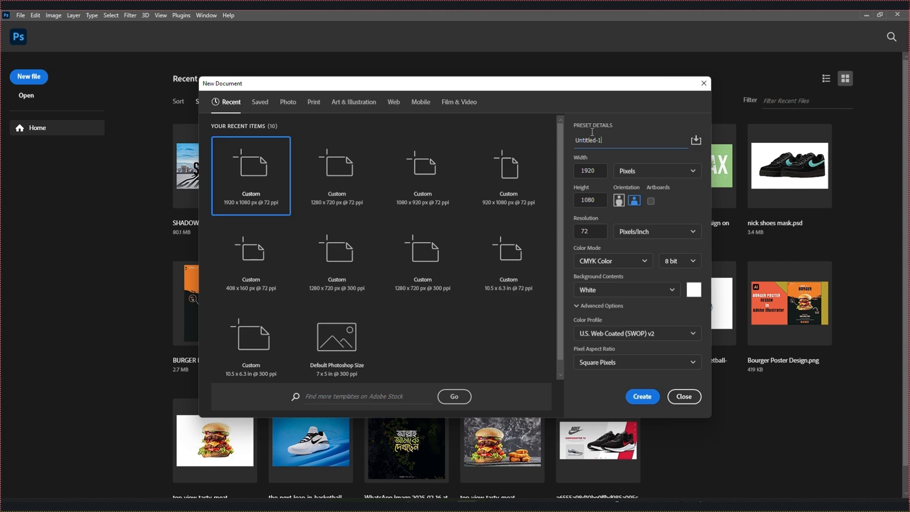
# - Create a 1920 x 1080 px document named NNIKE SNEAKER SHOES POSTER DESIGN with a resolution of 300 pixels/inch
pyautogui.moveTo(612, 142); pyautogui.dragTo(560, 145)
pyautogui.write('NN')
pyautogui.doubleClick(587, 231)
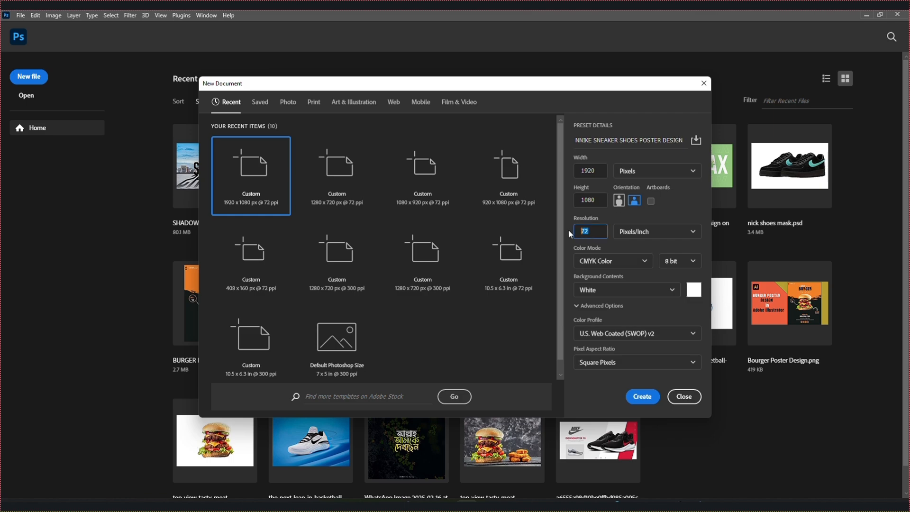
pyautogui.write('300')
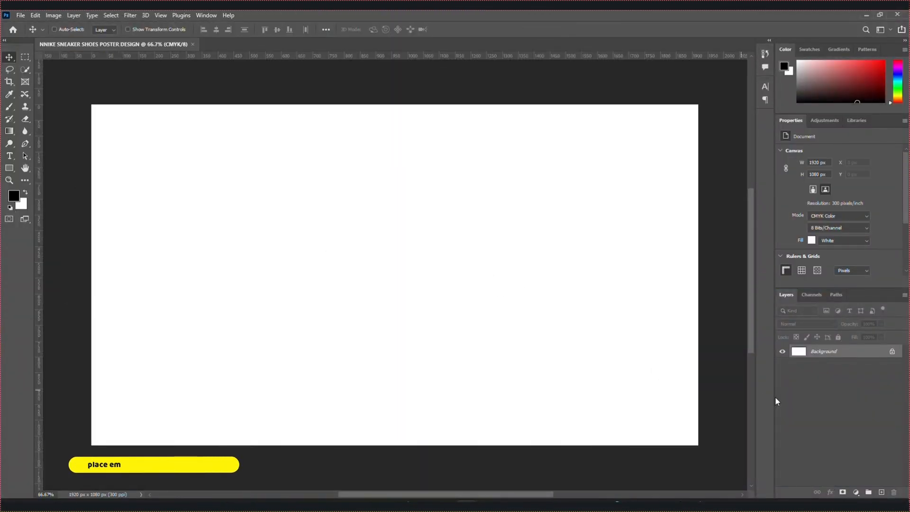
# - Place the "Adobe Express - file" shoe image into the document as an embedded object
pyautogui.click(22, 14)
pyautogui.click(73, 203)
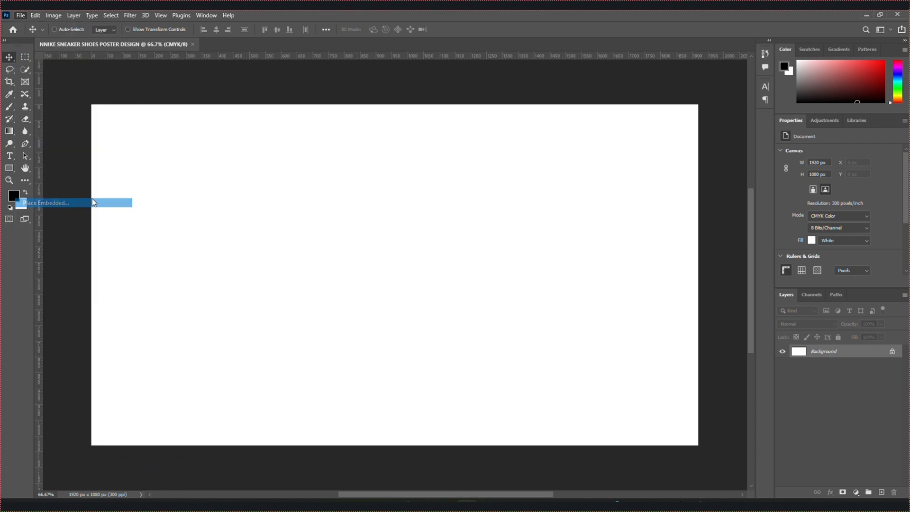
pyautogui.click(164, 166)
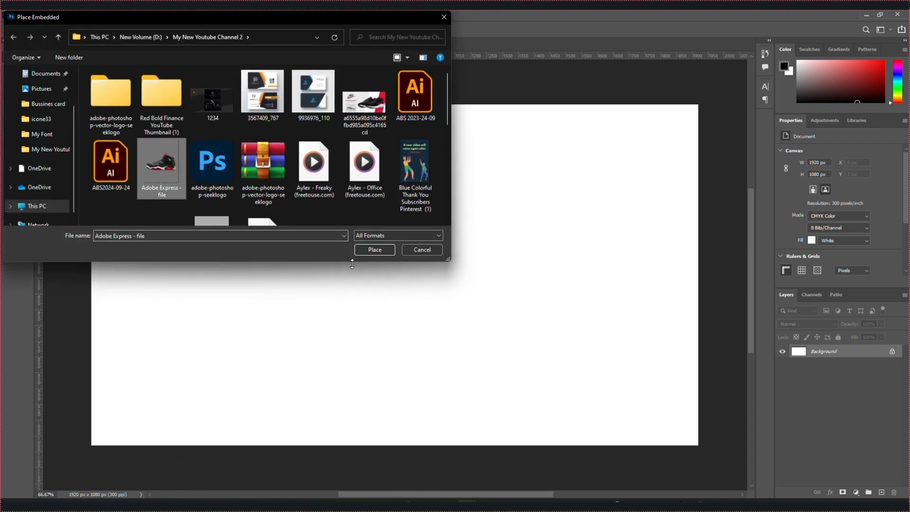
pyautogui.click(382, 250)
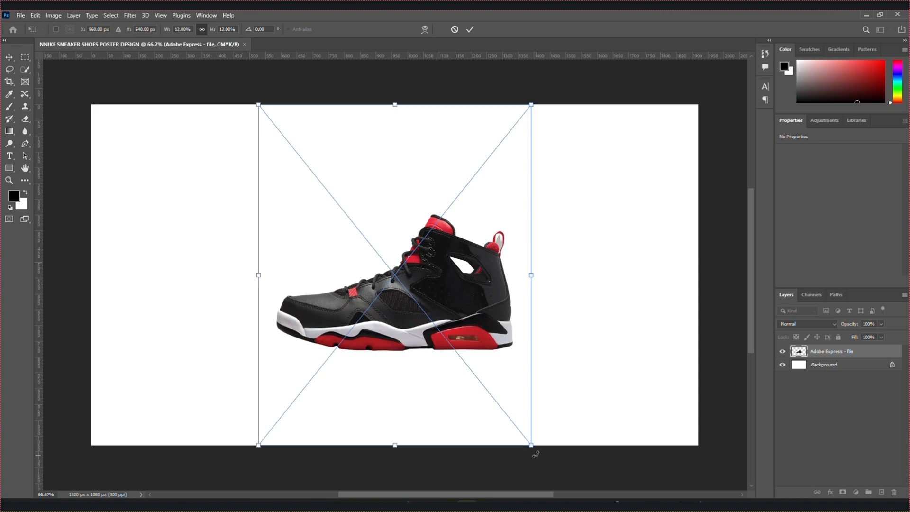
# - Scale the placed shoe to about 9.3%, rotate it to about -37.7°, and position it near the canvas centre
pyautogui.moveTo(531, 446); pyautogui.dragTo(483, 246)
pyautogui.moveTo(436, 230); pyautogui.dragTo(431, 236)
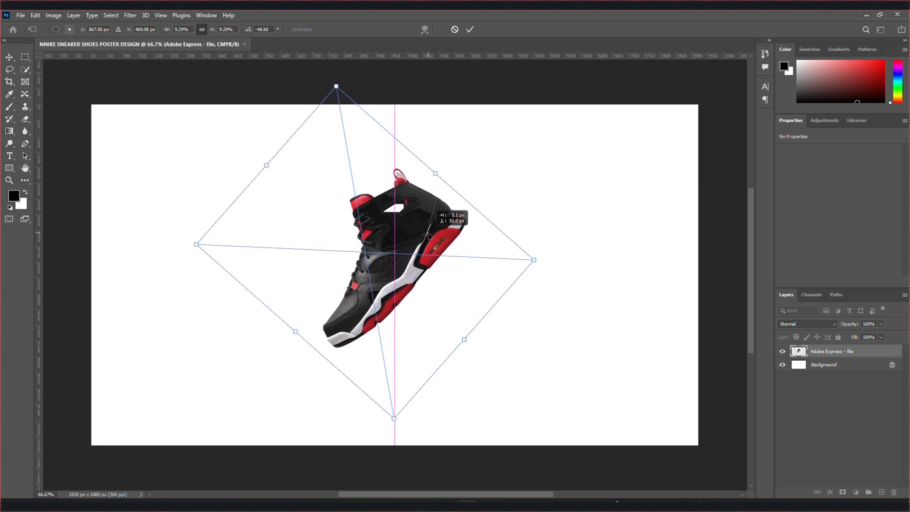
pyautogui.moveTo(541, 263); pyautogui.dragTo(550, 297)
pyautogui.moveTo(389, 271); pyautogui.dragTo(415, 280)
pyautogui.press('Return')
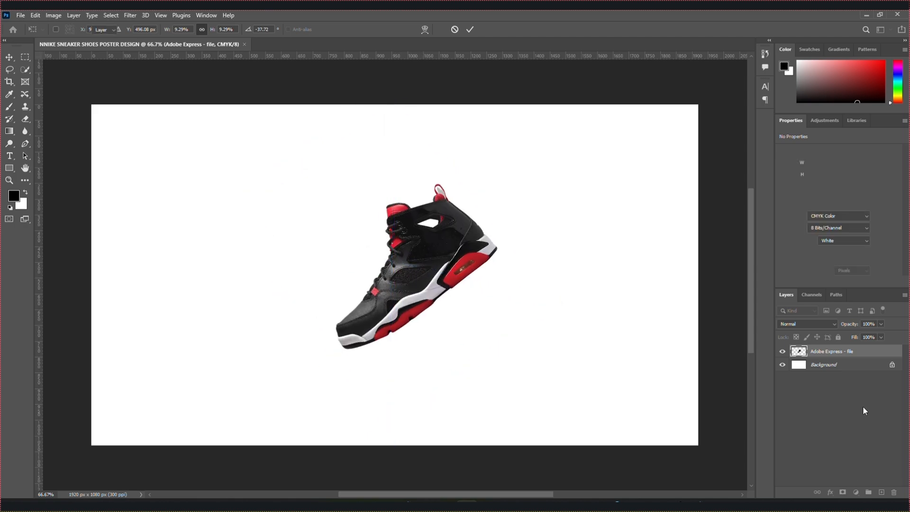
# - Unlock the Background layer and add a Solid Color fill layer in #131313 above it
pyautogui.click(853, 364)
pyautogui.click(892, 364)
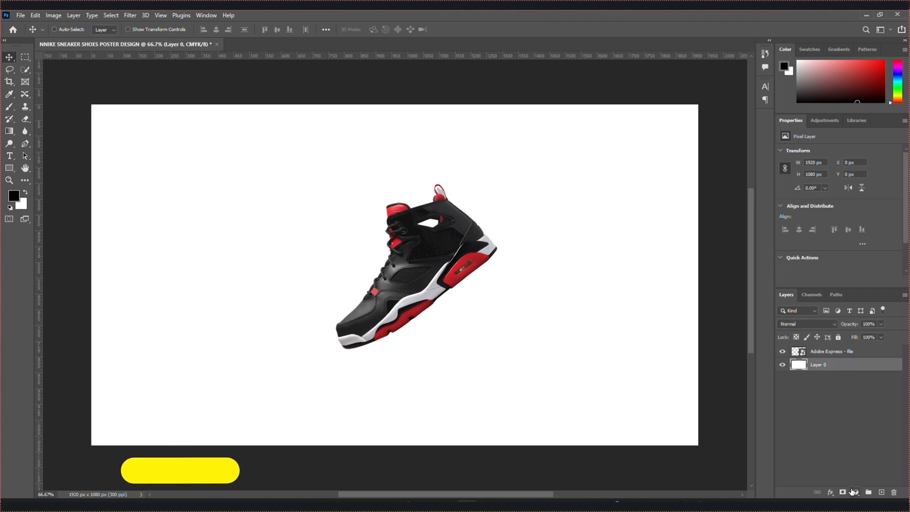
pyautogui.click(855, 491)
pyautogui.click(846, 329)
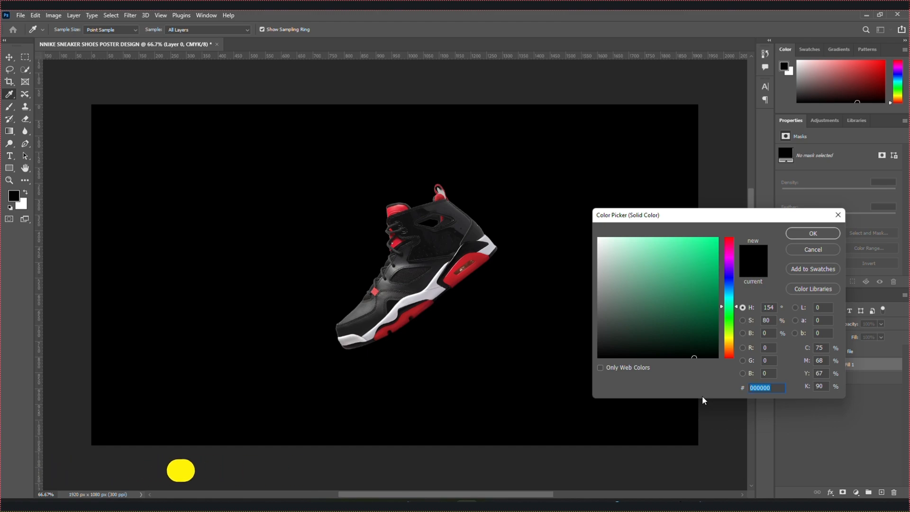
pyautogui.write('131311')
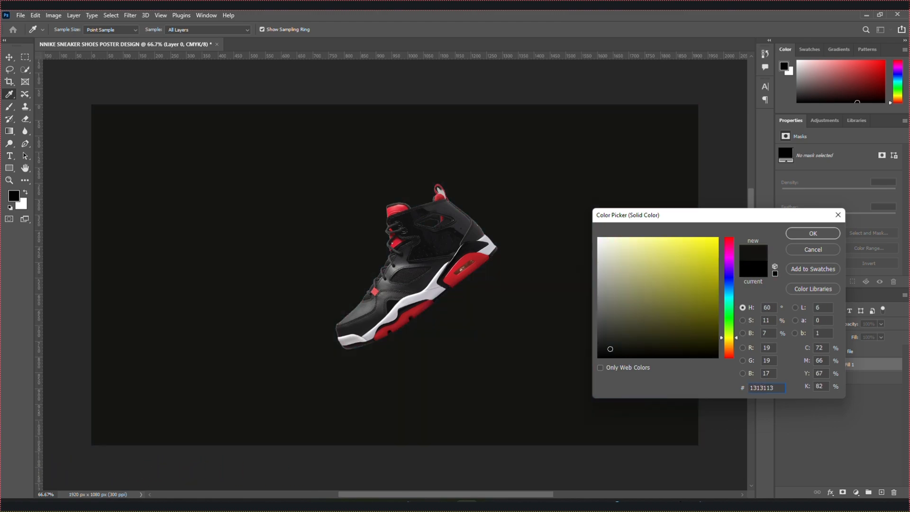
pyautogui.press('BackSpace')
pyautogui.write('3')
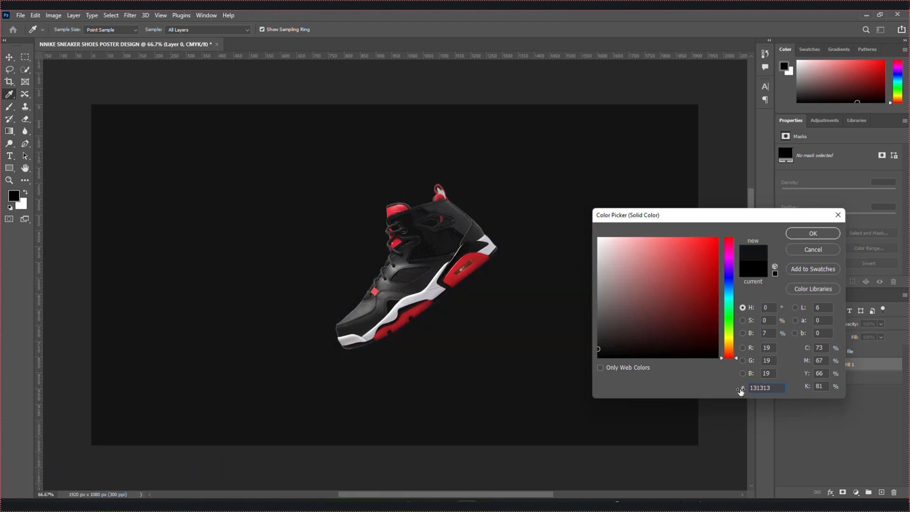
pyautogui.click(813, 233)
pyautogui.click(806, 392)
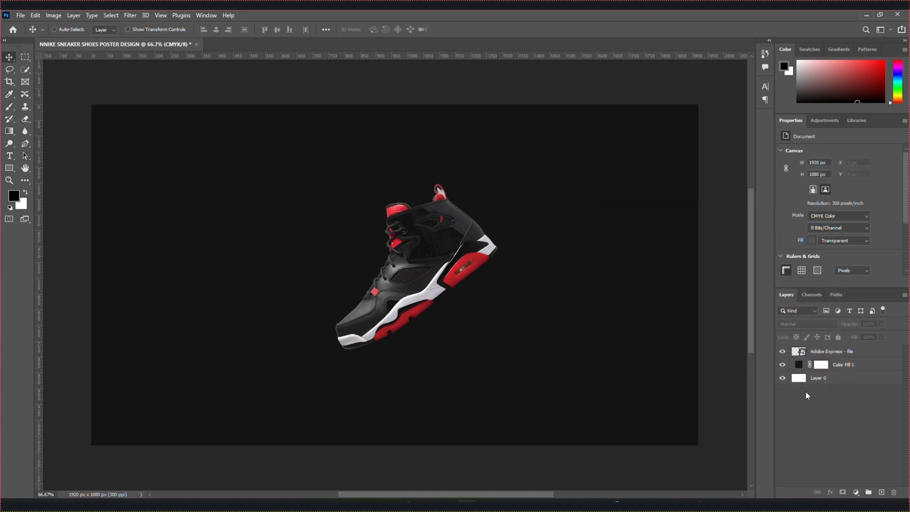
# - Delete the white Layer 0 beneath the dark color fill
pyautogui.click(853, 351)
pyautogui.click(848, 379)
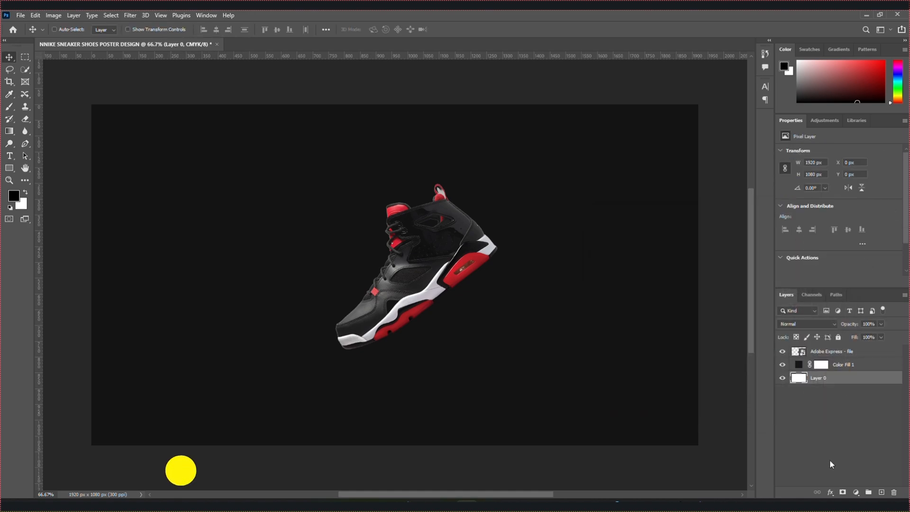
pyautogui.click(894, 492)
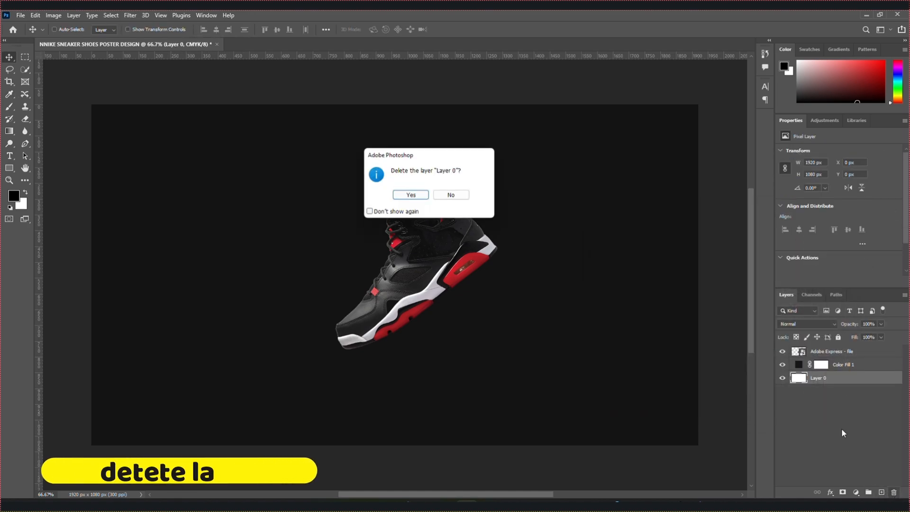
pyautogui.click(410, 195)
# - Add a Drop Shadow effect to the shoe layer and reset its settings to default
pyautogui.click(821, 355)
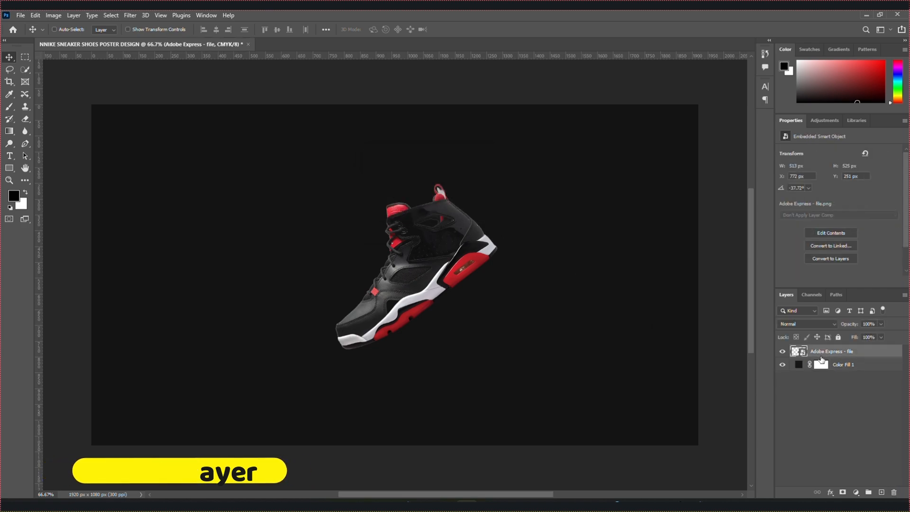
pyautogui.click(830, 492)
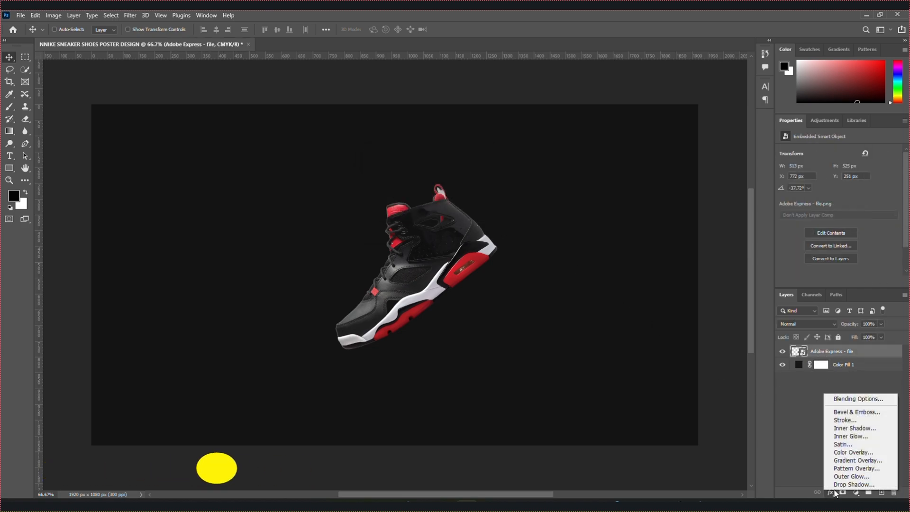
pyautogui.click(848, 399)
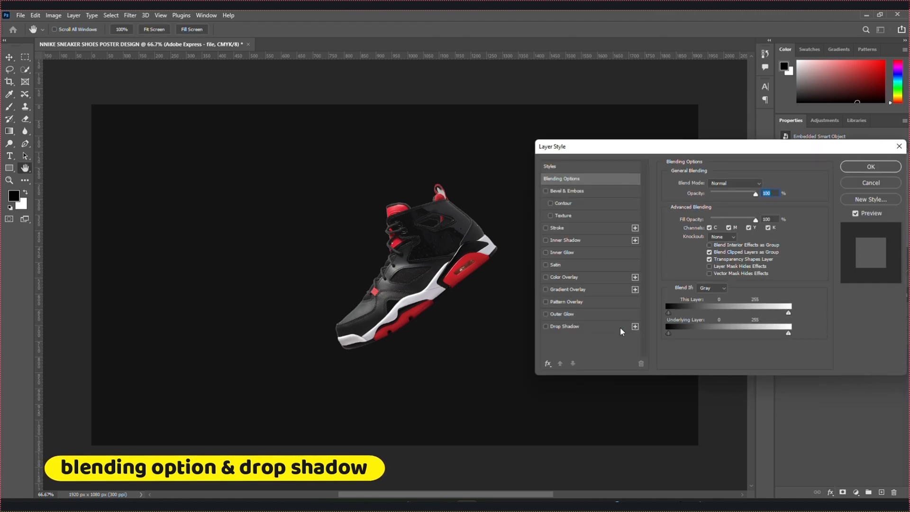
pyautogui.click(616, 326)
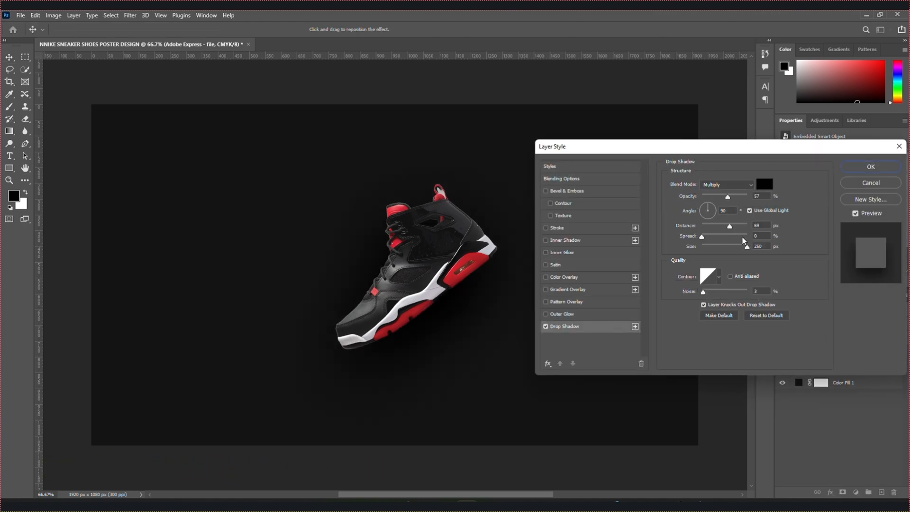
pyautogui.click(765, 315)
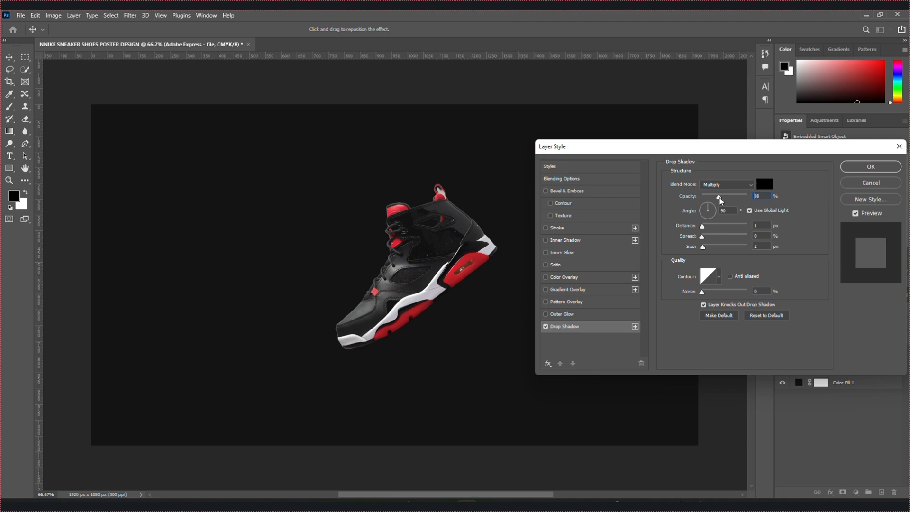
# - Set the shoe's drop shadow to angle 106°, distance 67 px, size 250 px and noise 3%, and adjust its opacity
pyautogui.moveTo(719, 198); pyautogui.dragTo(732, 200)
pyautogui.moveTo(702, 226); pyautogui.dragTo(732, 252)
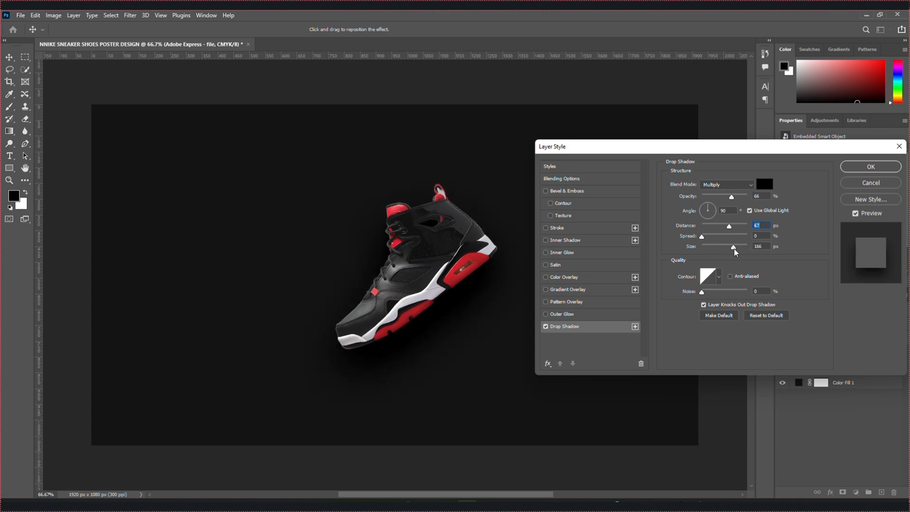
pyautogui.click(759, 248)
pyautogui.click(757, 292)
pyautogui.write('106')
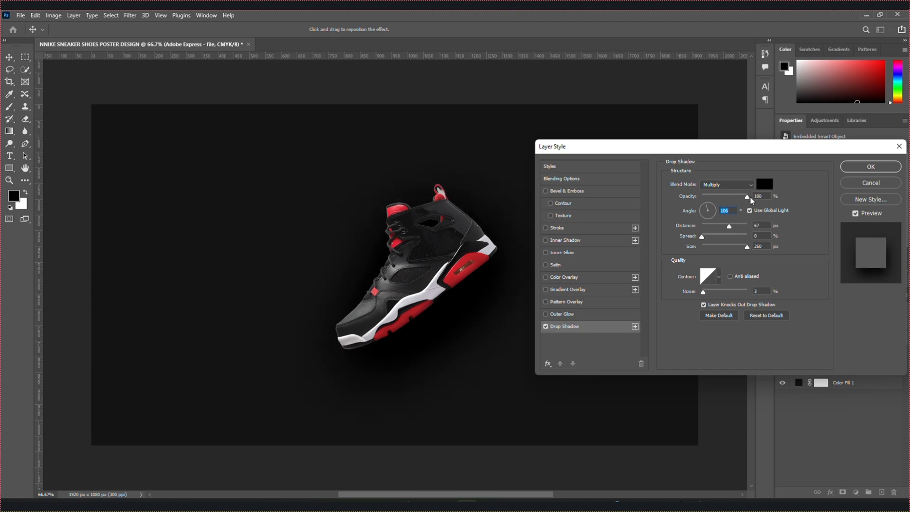
pyautogui.moveTo(750, 198); pyautogui.dragTo(726, 201)
pyautogui.click(764, 196)
pyautogui.click(871, 167)
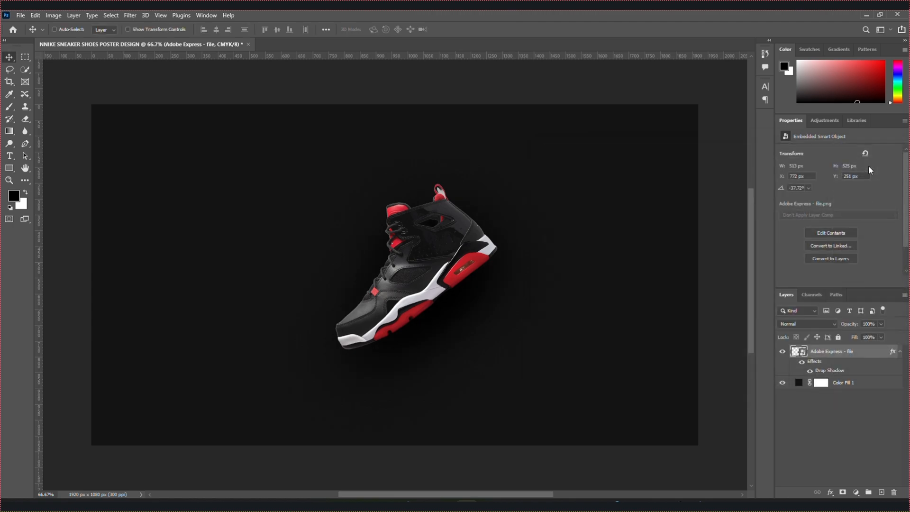
# - Add a new text layer reading "SNEA" on the empty area beside the shoe
pyautogui.click(825, 465)
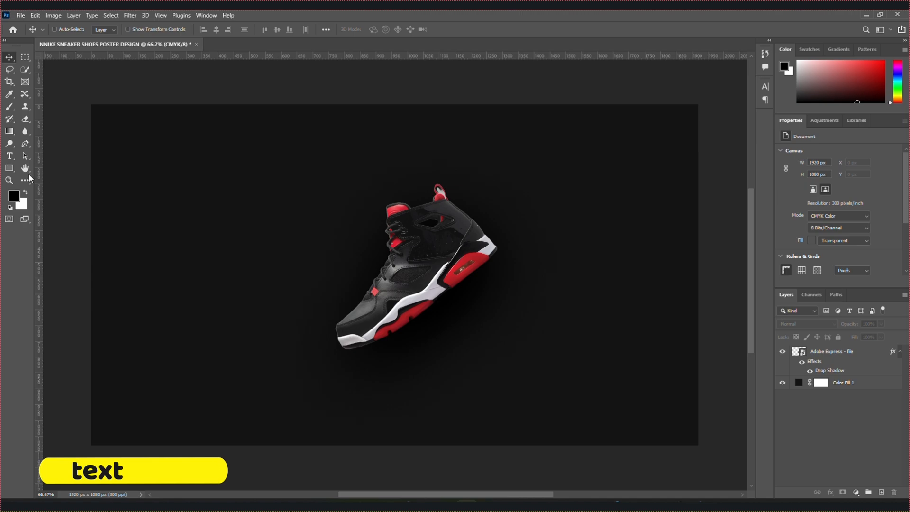
pyautogui.click(9, 156)
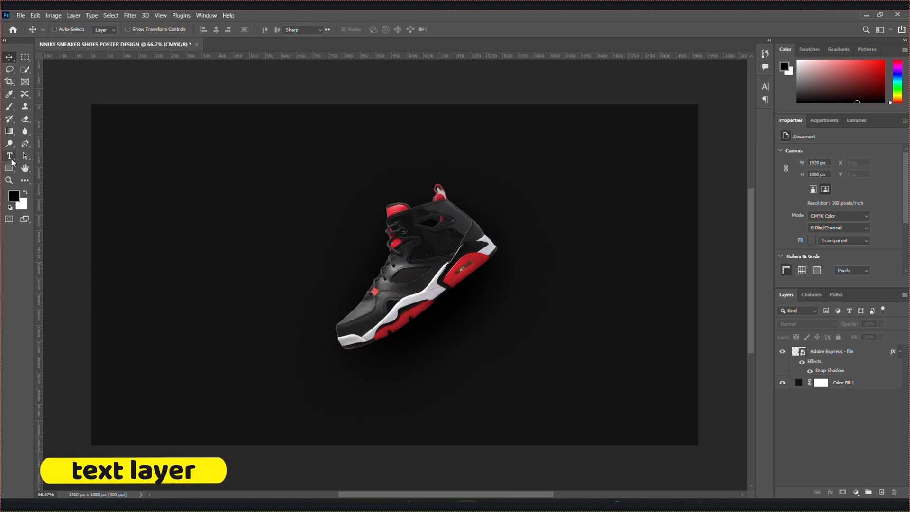
pyautogui.click(178, 241)
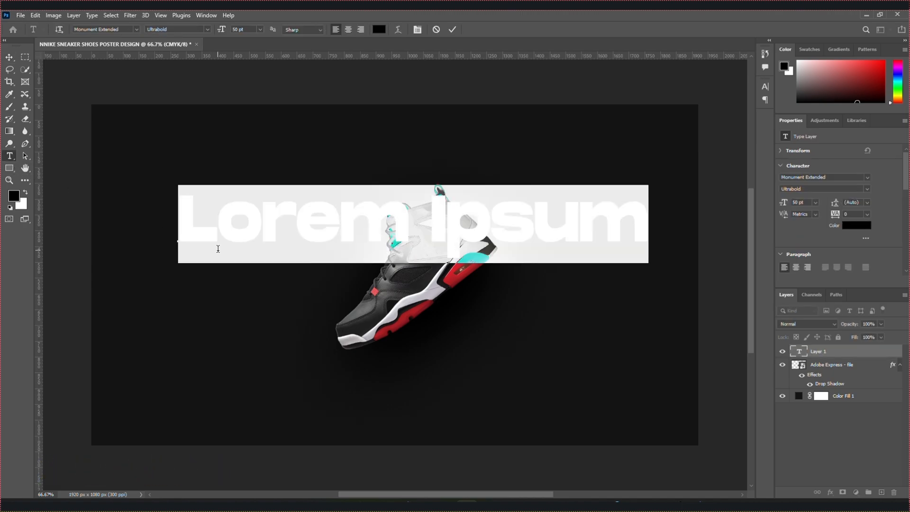
pyautogui.write('S')
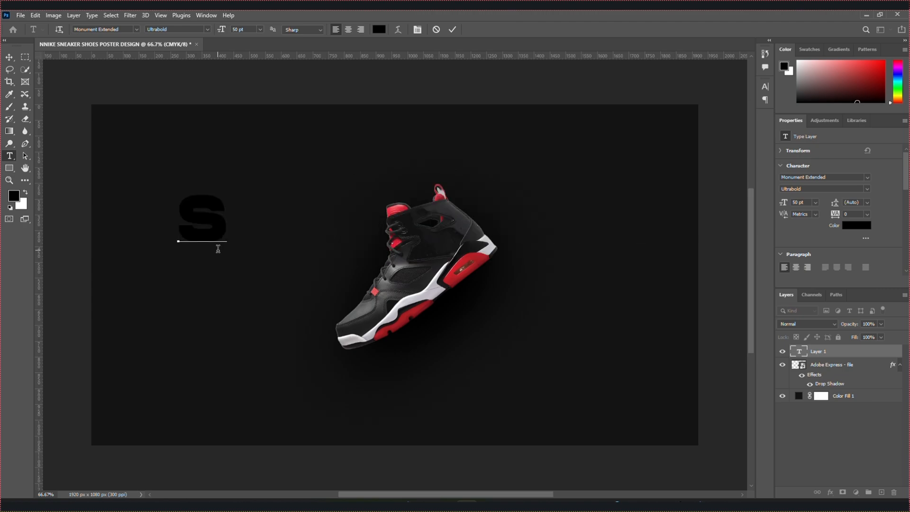
pyautogui.write('NEA')
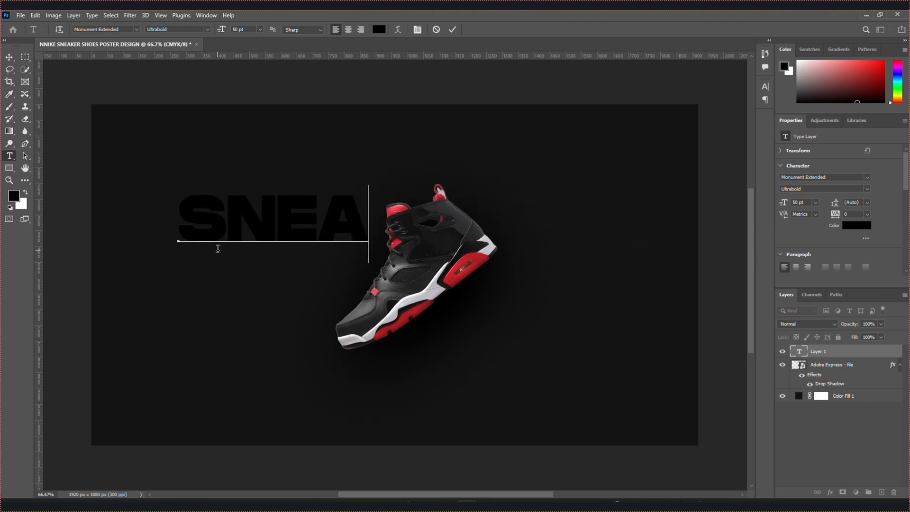
# - Select the whole SNEA text and change its color to red #e1283d
pyautogui.doubleClick(242, 218)
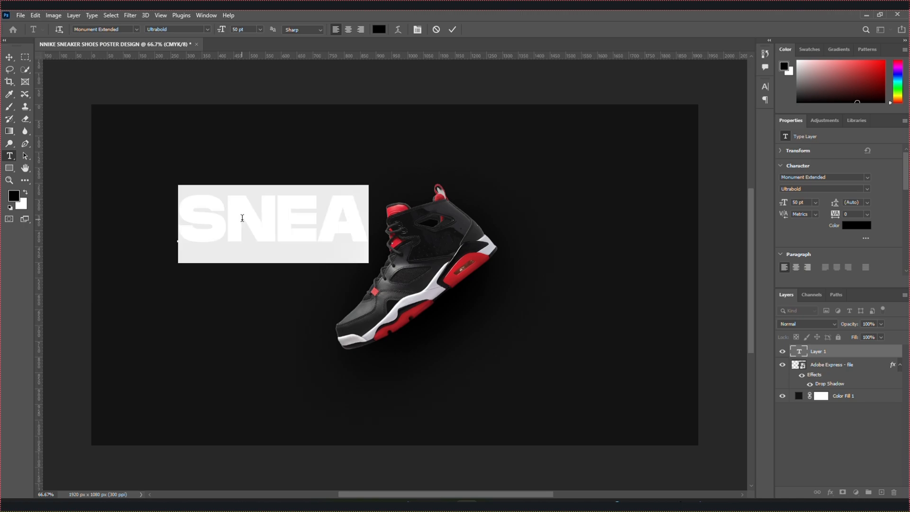
pyautogui.hotkey('ctrl', 't')
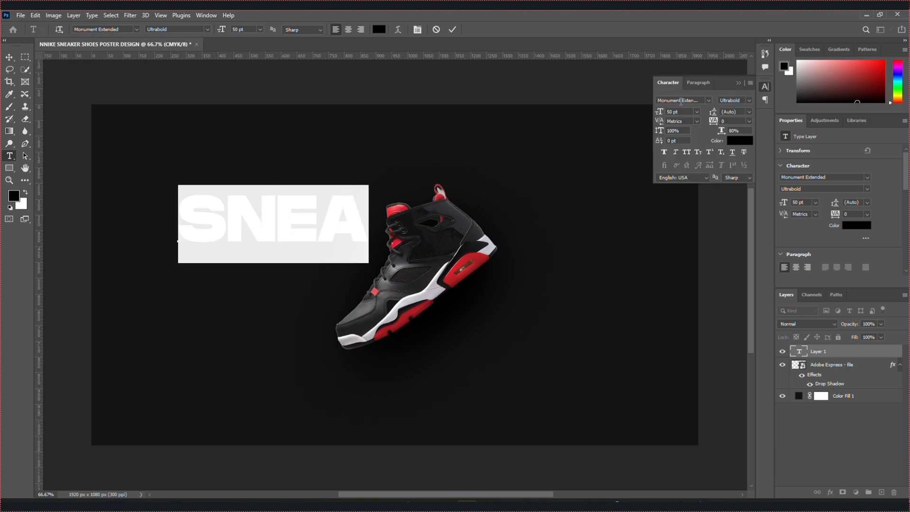
pyautogui.click(680, 100)
pyautogui.click(738, 142)
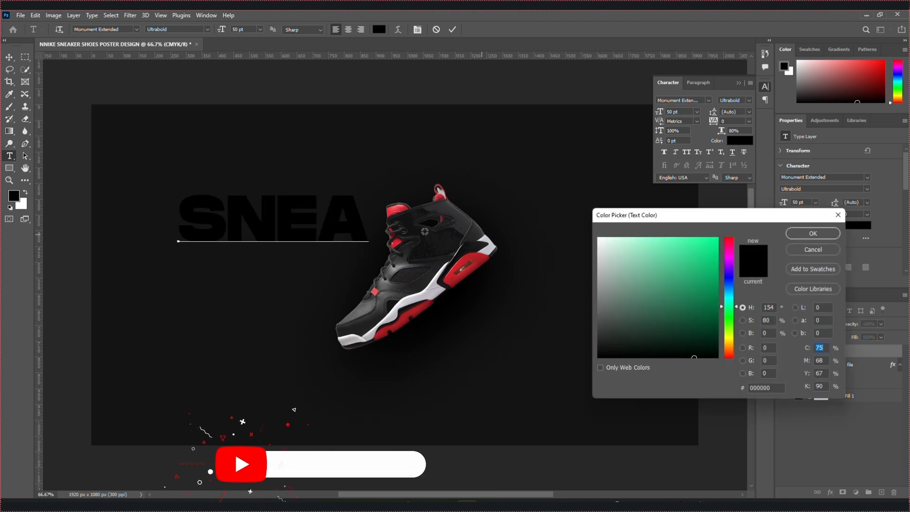
pyautogui.click(729, 240)
pyautogui.click(696, 251)
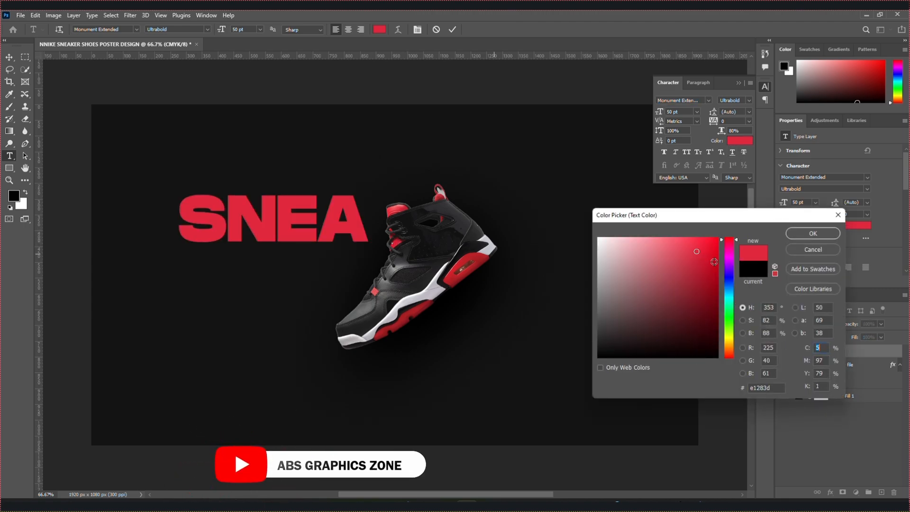
pyautogui.click(811, 233)
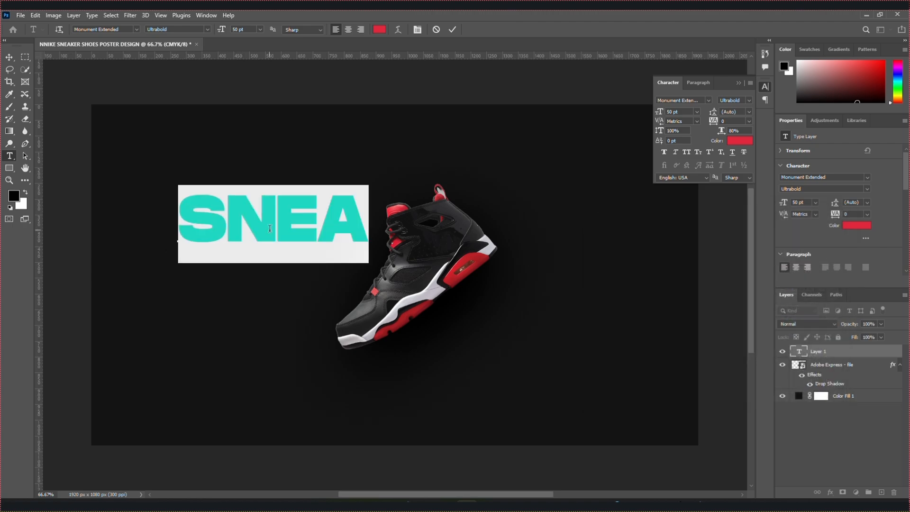
# - Append a period so the text reads "SNEA." and move it lower, just left of the shoe's toe
pyautogui.click(298, 230)
pyautogui.press('Right')
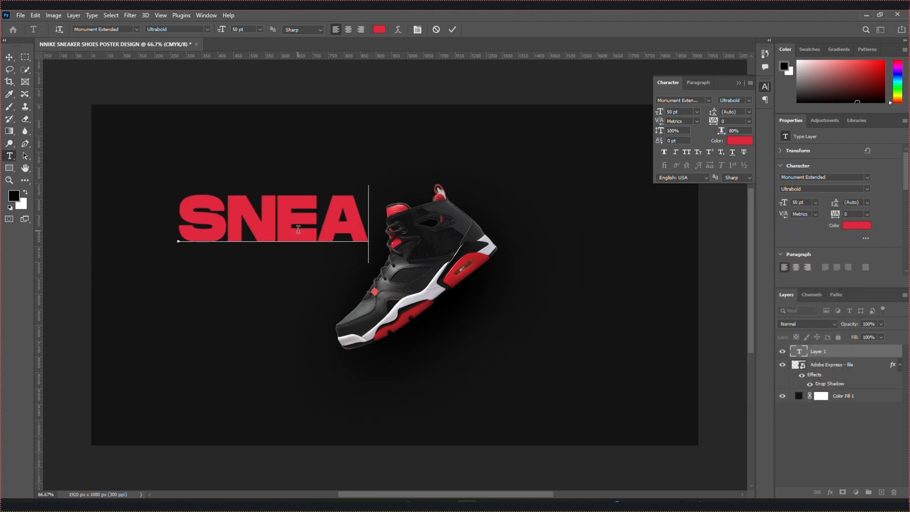
pyautogui.write('.')
pyautogui.click(9, 56)
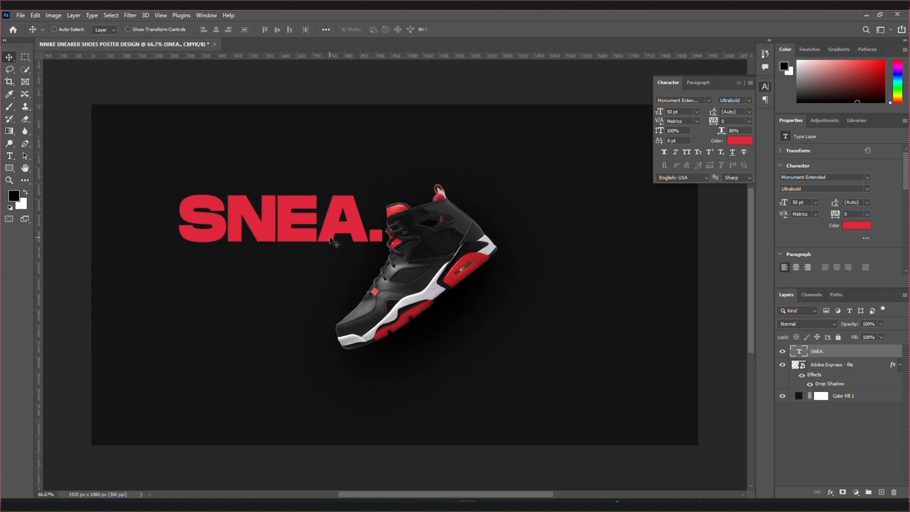
pyautogui.moveTo(327, 250); pyautogui.dragTo(303, 286)
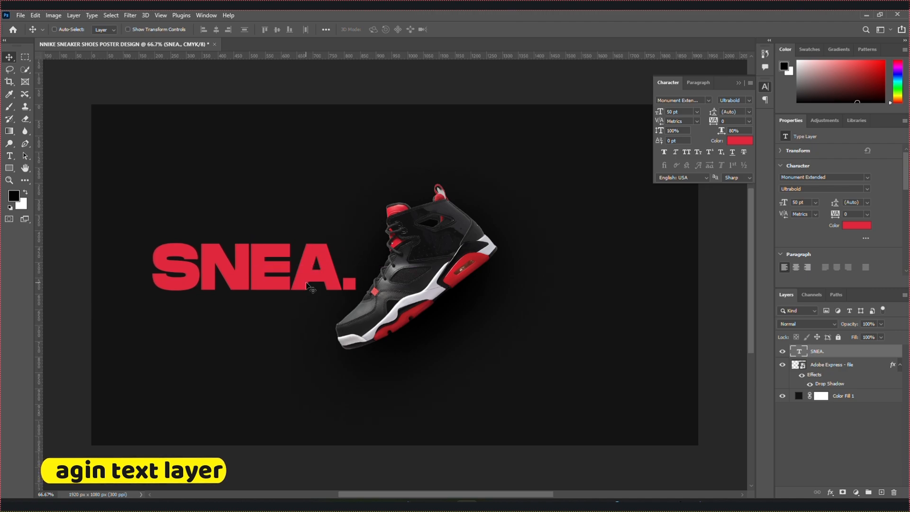
# - Duplicate the SNEA. text layer and move the copy to the shoe's heel side, slightly overlapping the heel
pyautogui.press('ctrl')
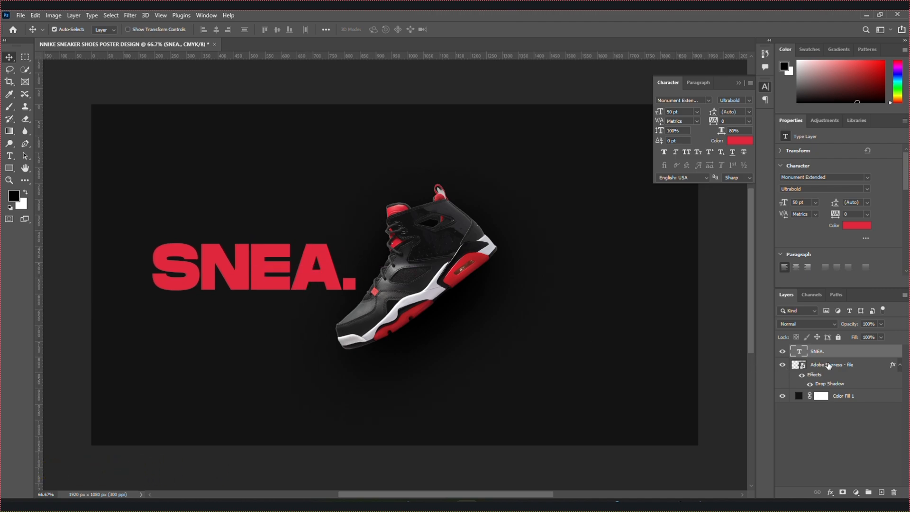
pyautogui.hotkey('ctrl', 'j')
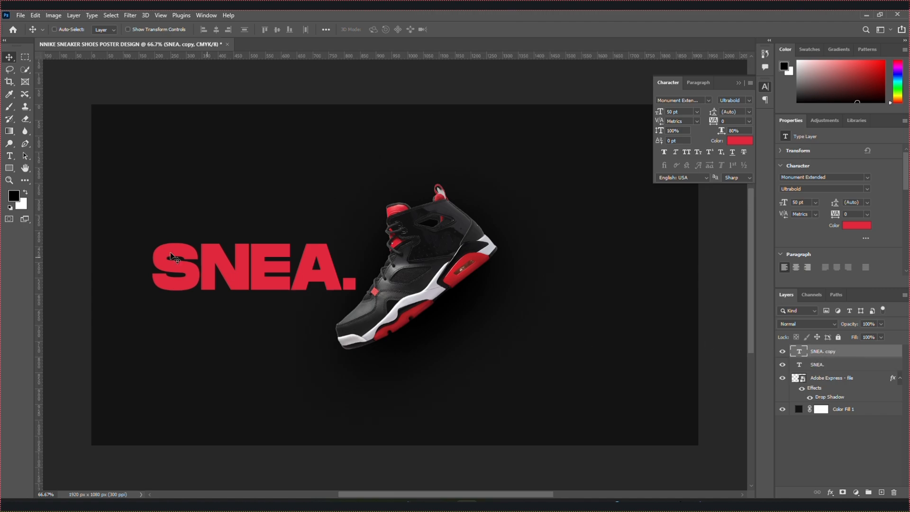
pyautogui.moveTo(194, 259); pyautogui.dragTo(513, 268)
# - Replace the duplicated text beside the shoe's heel with "KER"
pyautogui.doubleClick(514, 284)
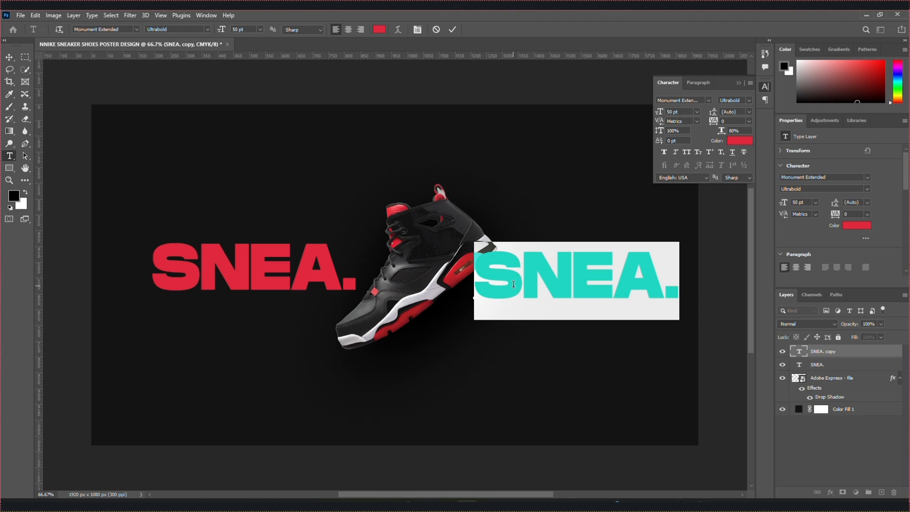
pyautogui.write('J')
pyautogui.press('BackSpace')
pyautogui.write('K')
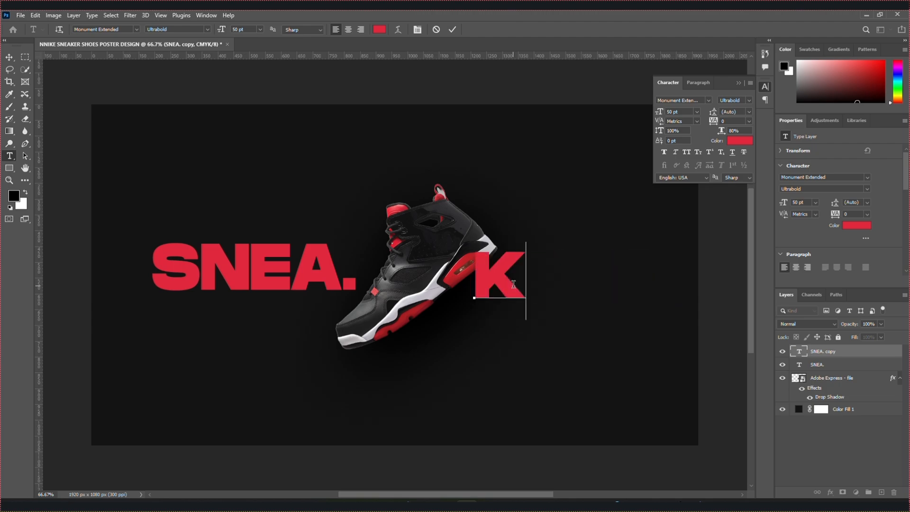
pyautogui.write('ER')
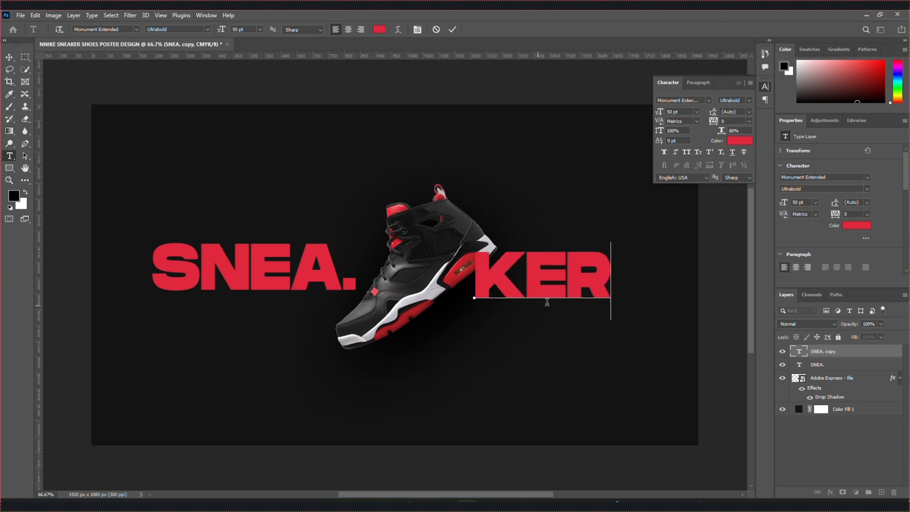
pyautogui.click(64, 88)
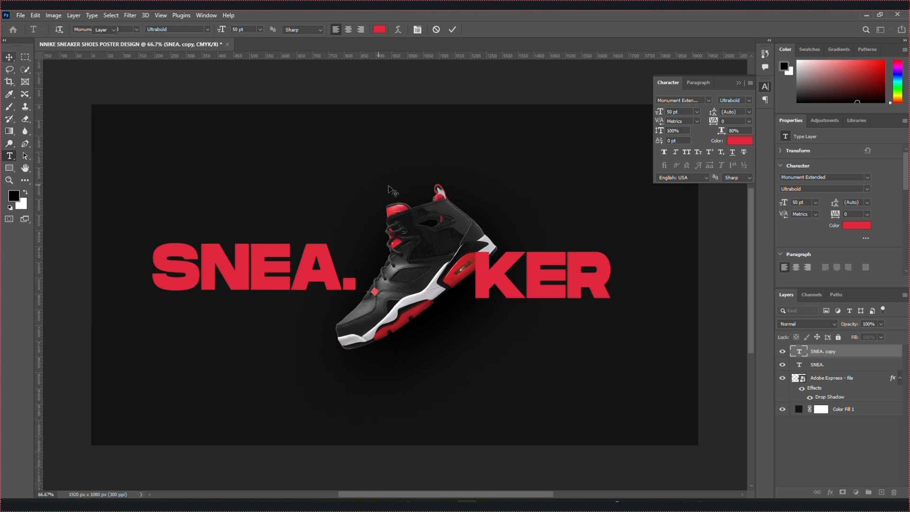
# - Align the KER text level with SNEA. and place its layer beneath the shoe layer, above the color fill
pyautogui.press('v')
pyautogui.moveTo(542, 274); pyautogui.dragTo(542, 266)
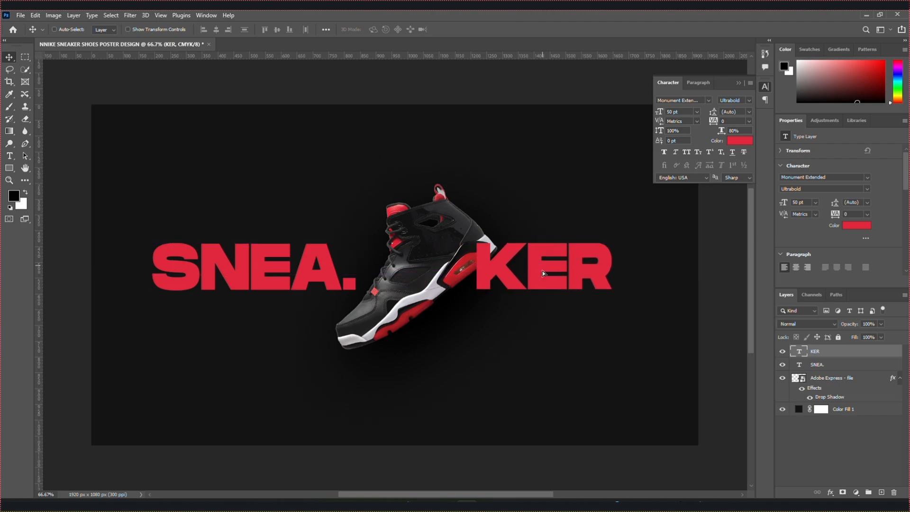
pyautogui.moveTo(826, 353); pyautogui.dragTo(826, 402)
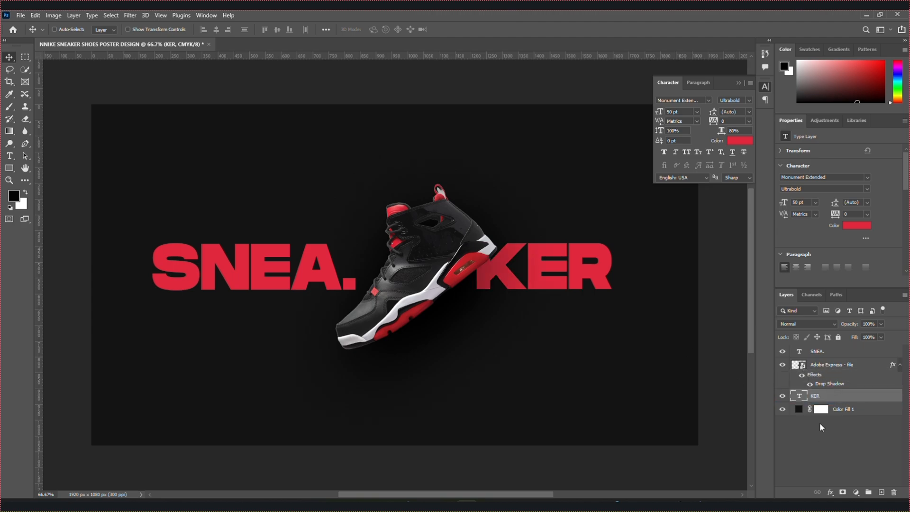
# - Change the color of the whole KER text to white
pyautogui.press('ctrl')
pyautogui.doubleClick(559, 281)
pyautogui.click(740, 141)
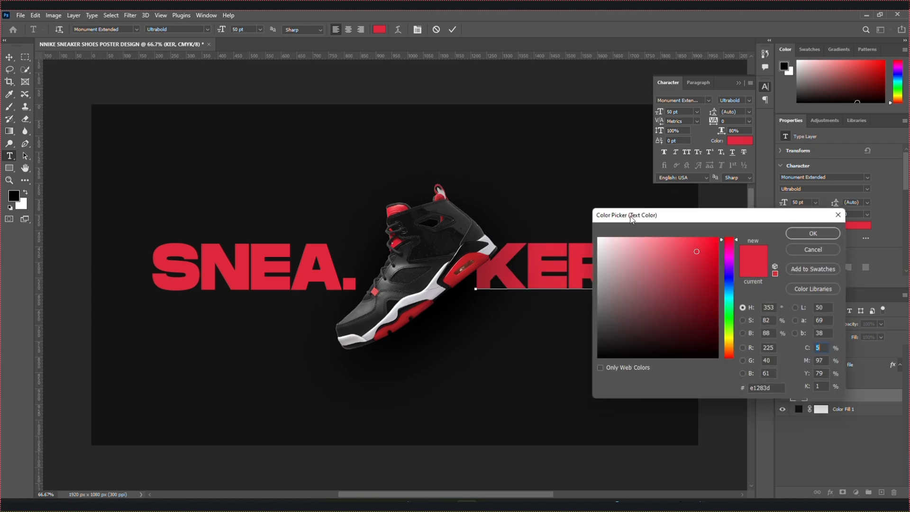
pyautogui.moveTo(613, 250); pyautogui.dragTo(591, 228)
pyautogui.click(794, 232)
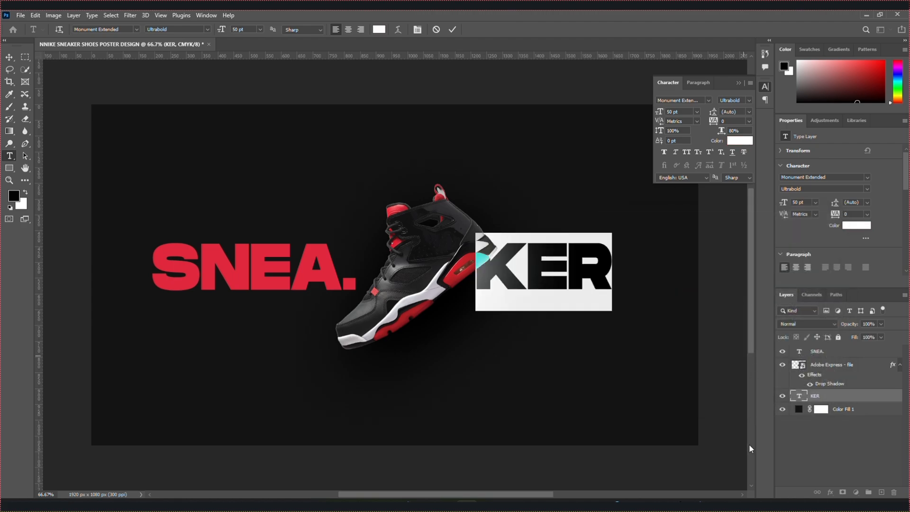
pyautogui.click(825, 440)
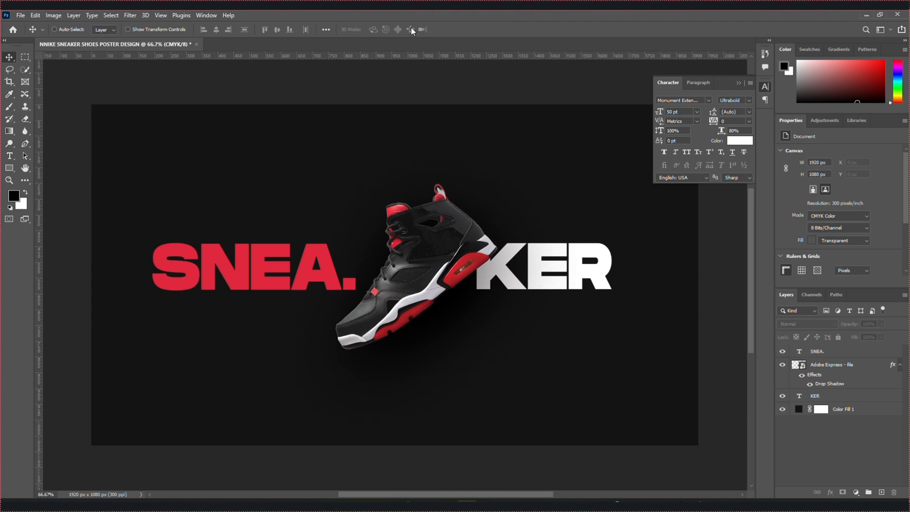
# - Rotate the shoe layer counterclockwise to an angle of about -45°, keeping its size
pyautogui.click(833, 369)
pyautogui.hotkey('ctrl', 't')
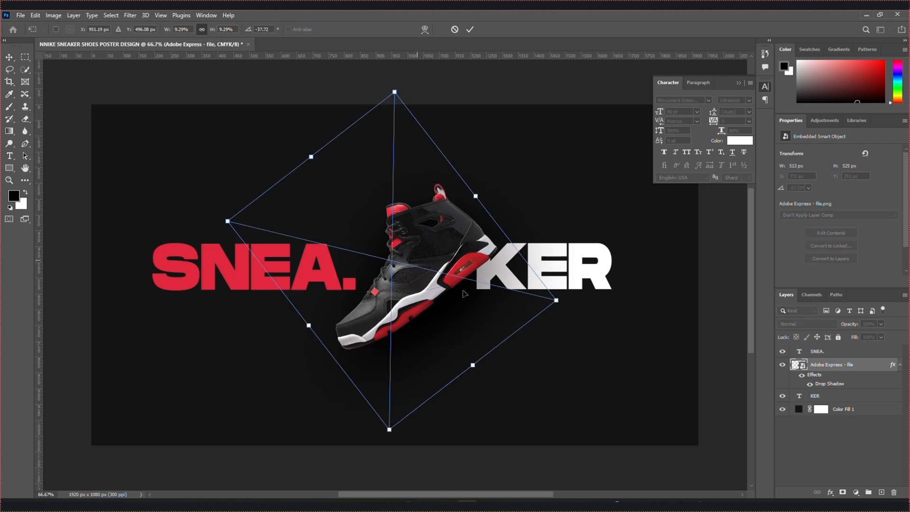
pyautogui.moveTo(556, 300); pyautogui.dragTo(559, 297)
pyautogui.hotkey('ctrl', 'z')
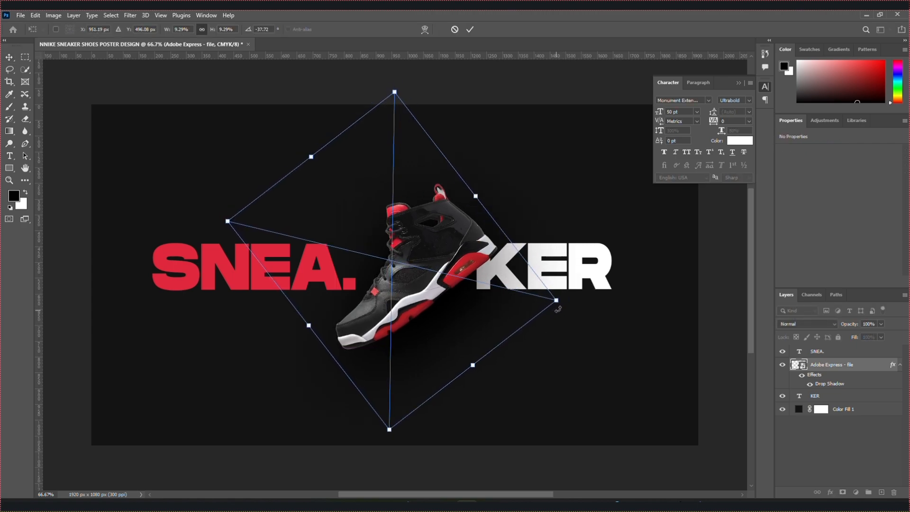
pyautogui.moveTo(562, 303); pyautogui.dragTo(565, 285)
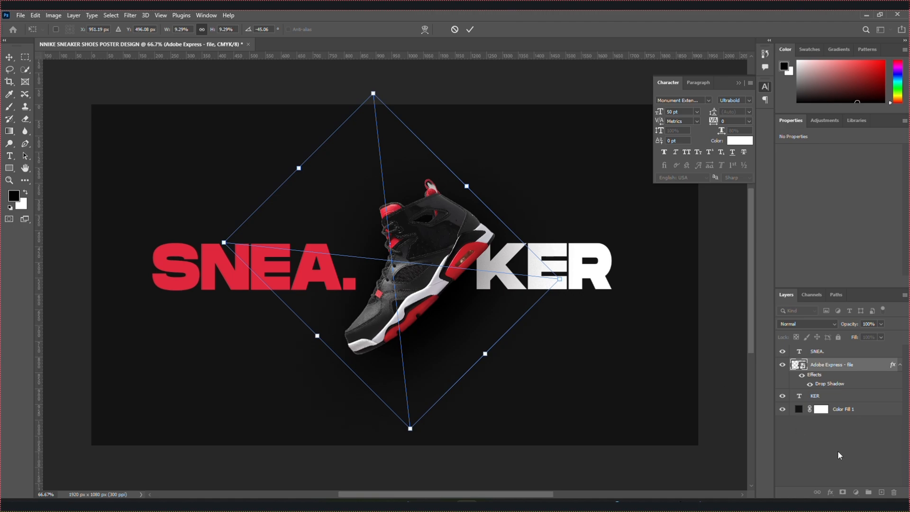
pyautogui.click(886, 456)
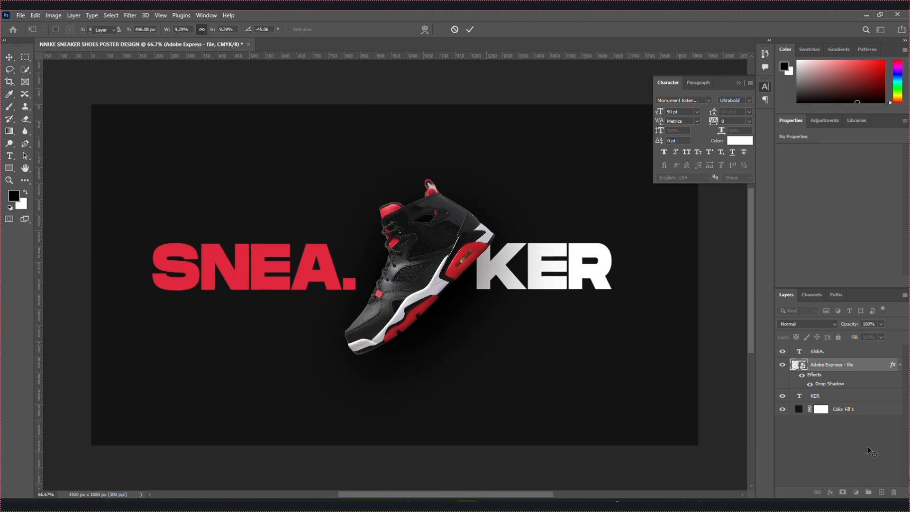
# - Nudge the KER text slightly away from the shoe's heel
pyautogui.click(846, 353)
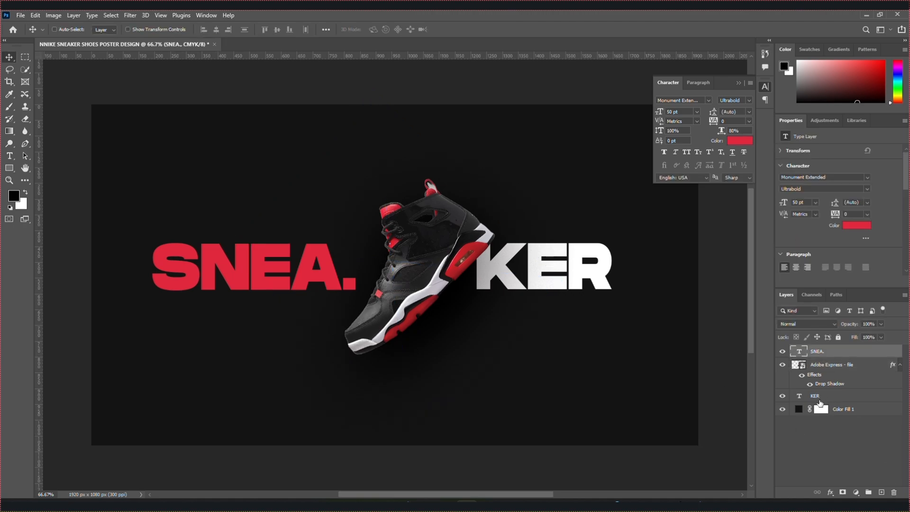
pyautogui.click(819, 397)
pyautogui.moveTo(578, 287); pyautogui.dragTo(585, 288)
pyautogui.click(831, 455)
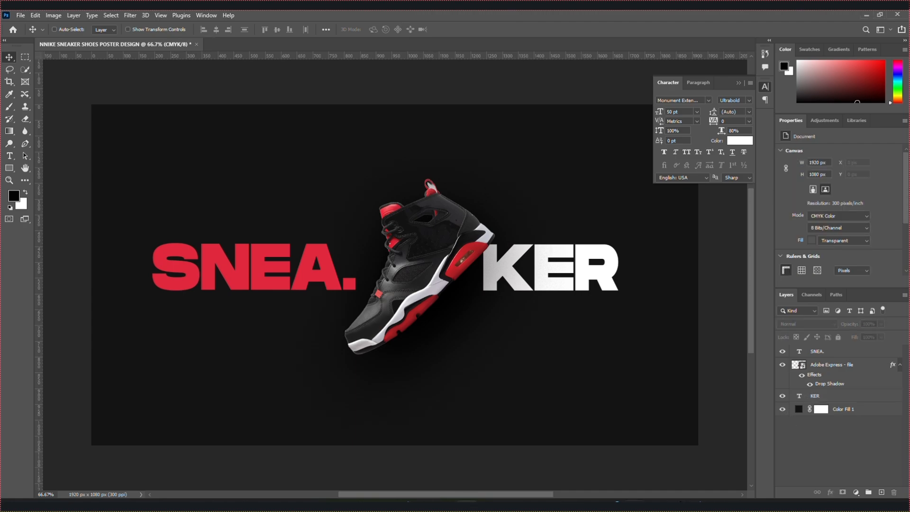
# - Add a new text layer reading "NEW DEFINITION" below the SNEA. text
pyautogui.click(9, 156)
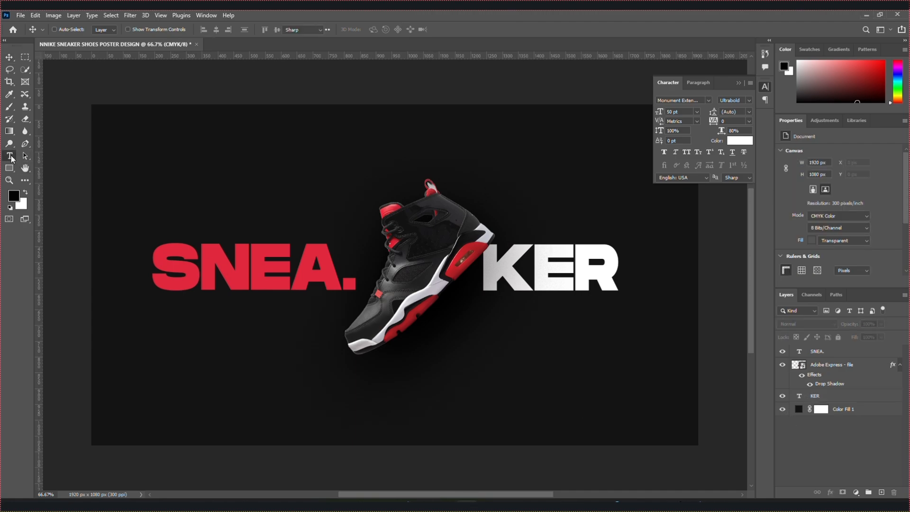
pyautogui.click(232, 278)
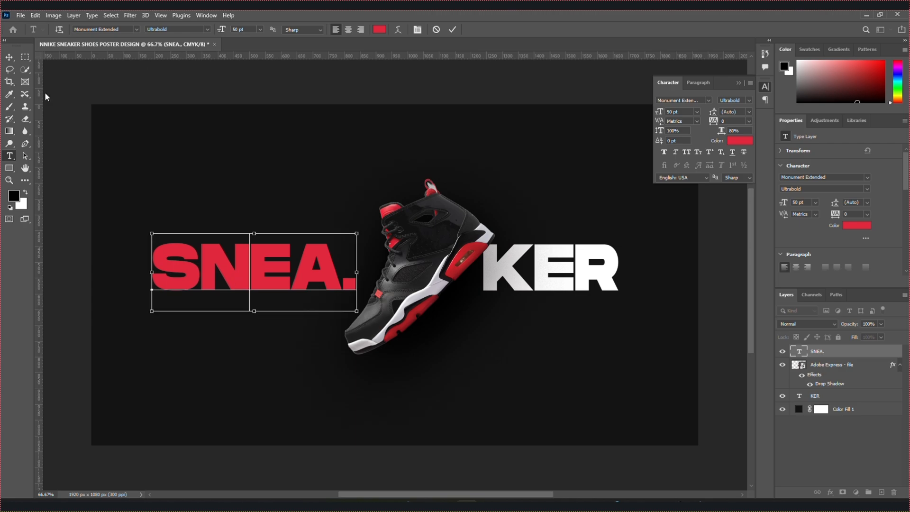
pyautogui.click(878, 435)
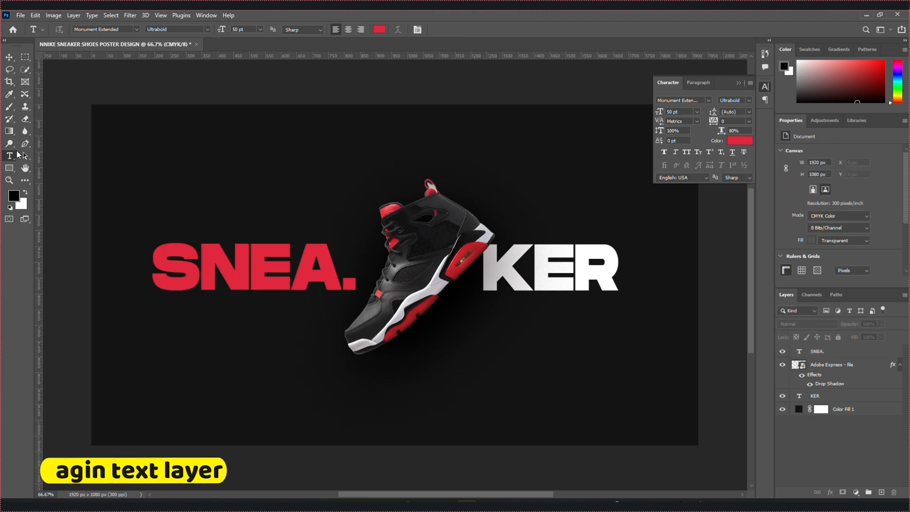
pyautogui.click(181, 378)
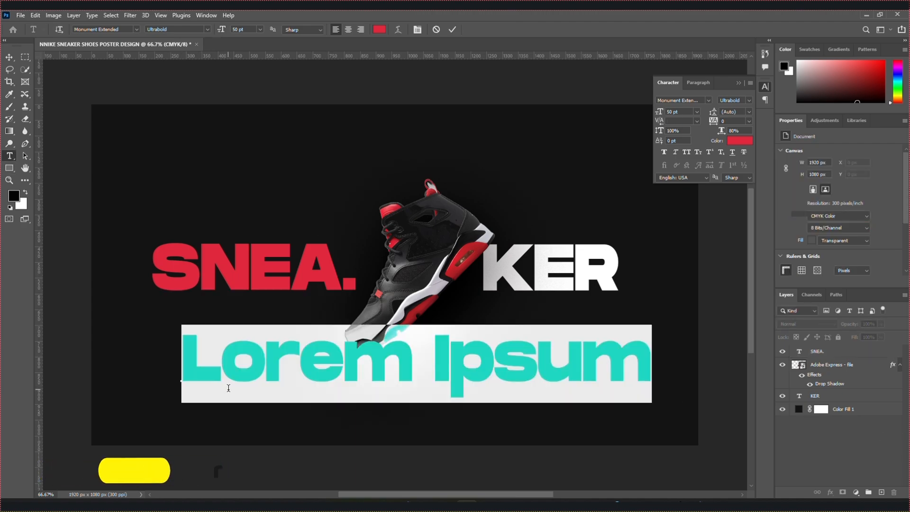
pyautogui.write('N')
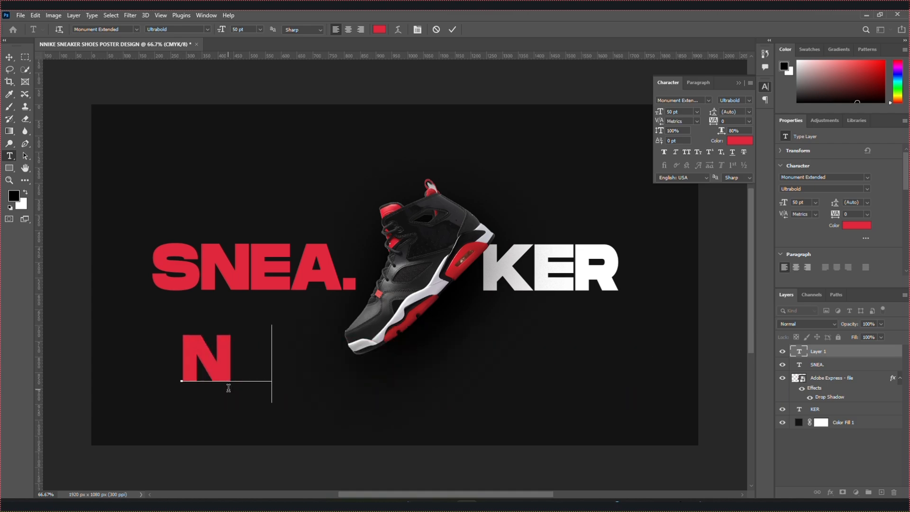
pyautogui.write('EW D')
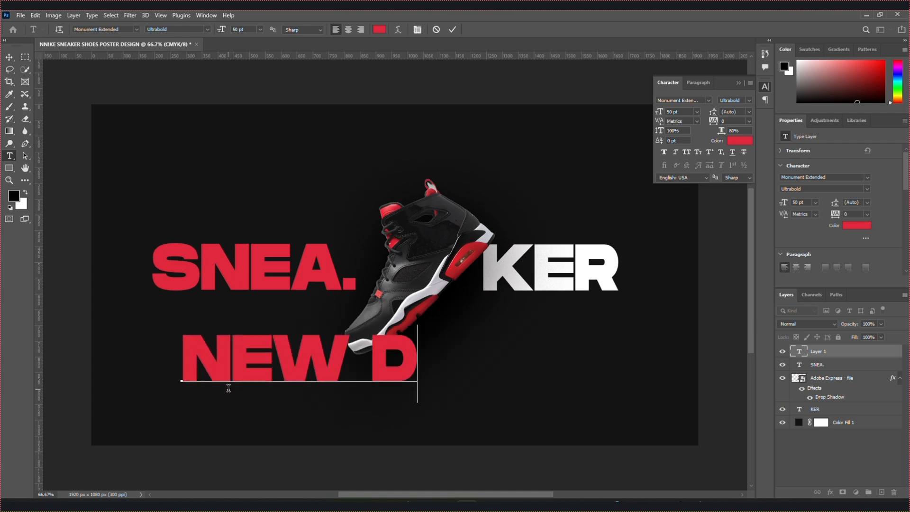
pyautogui.write('EFI')
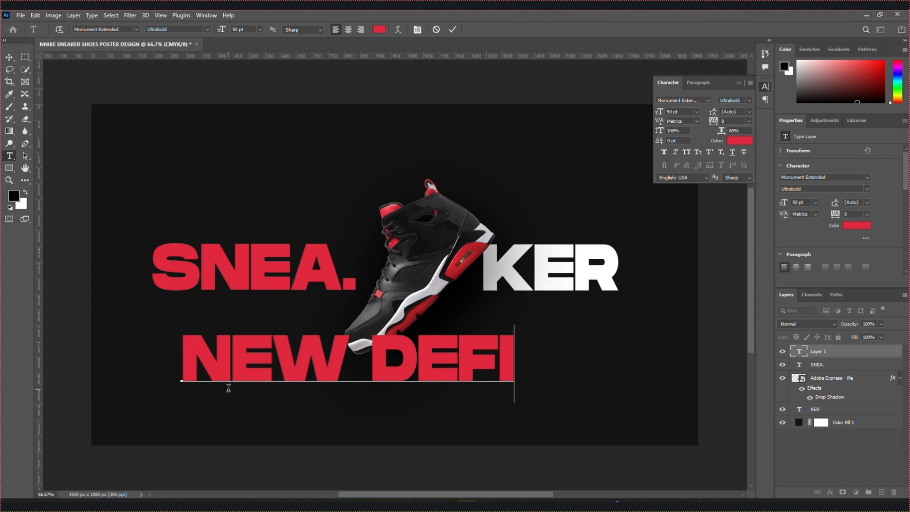
pyautogui.write('NI')
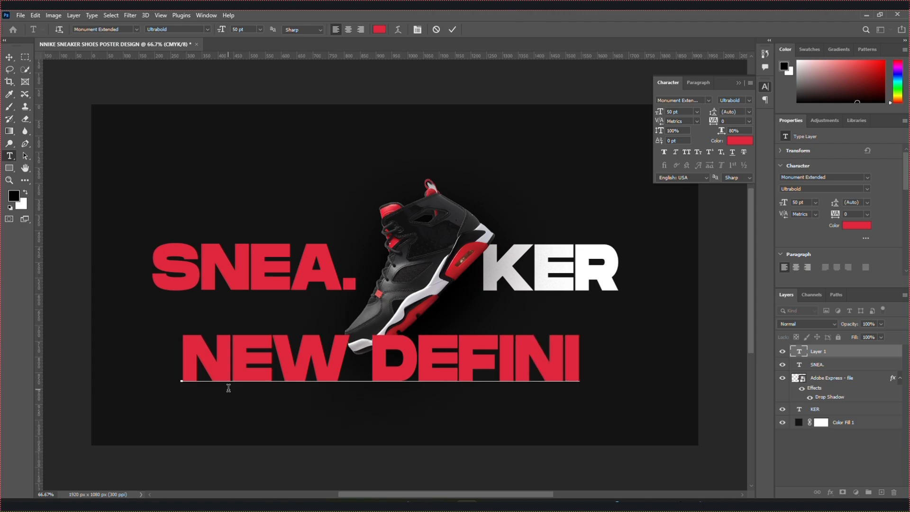
pyautogui.write('TION')
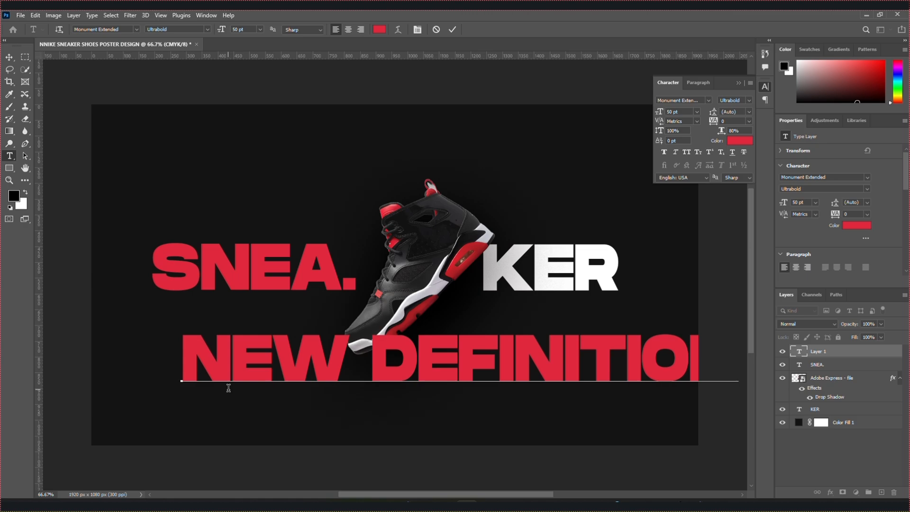
# - Select the whole NEW DEFINITION text and change its color to white
pyautogui.doubleClick(381, 367)
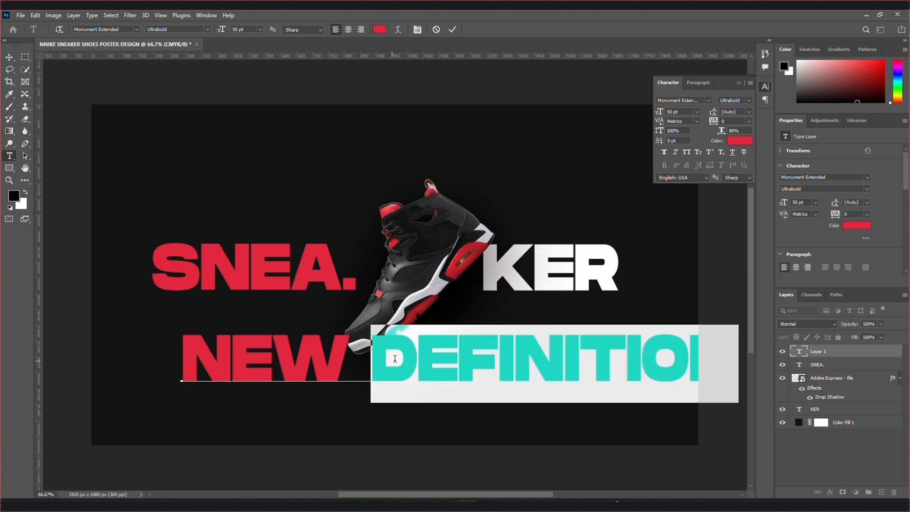
pyautogui.moveTo(190, 357); pyautogui.dragTo(739, 367)
pyautogui.click(740, 142)
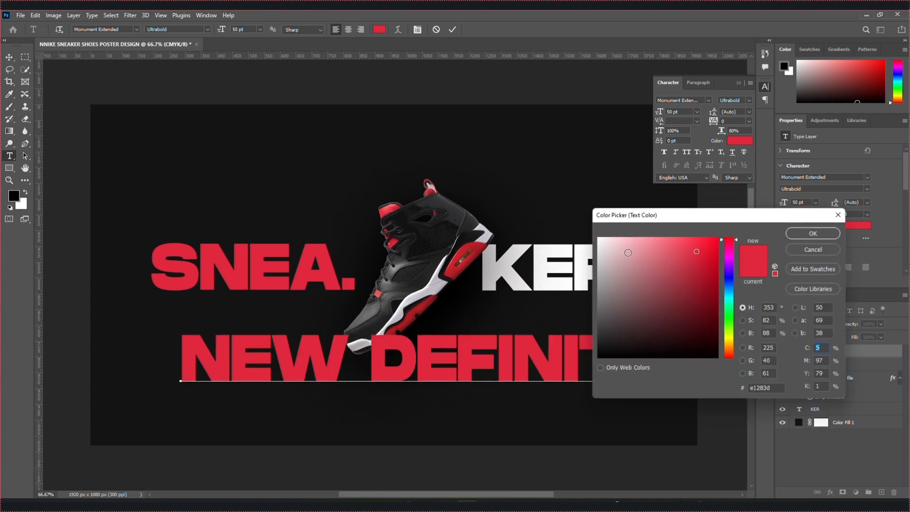
pyautogui.click(600, 239)
pyautogui.click(813, 233)
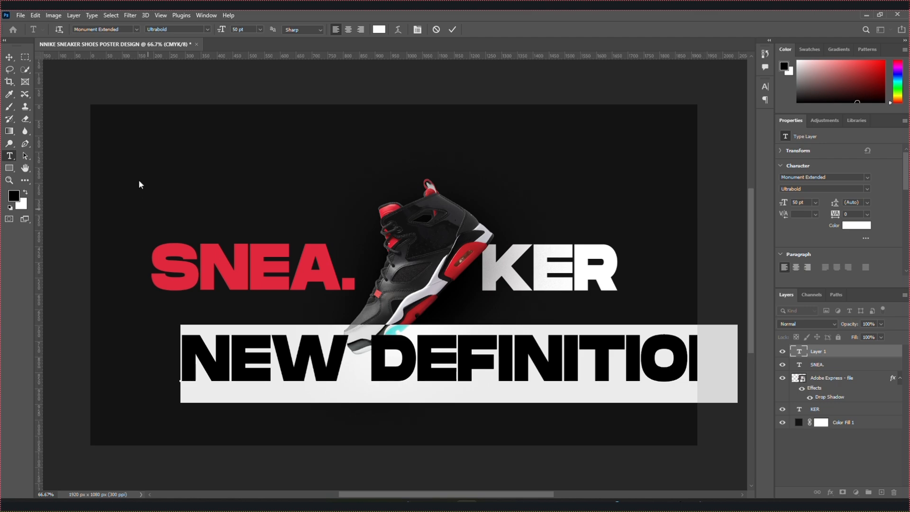
pyautogui.hotkey('ctrl', 'Return')
# - Scale the NEW DEFINITION text down to about 18.8% and place it just beneath SNEA., near its starting edge
pyautogui.press('v')
pyautogui.hotkey('ctrl', 't')
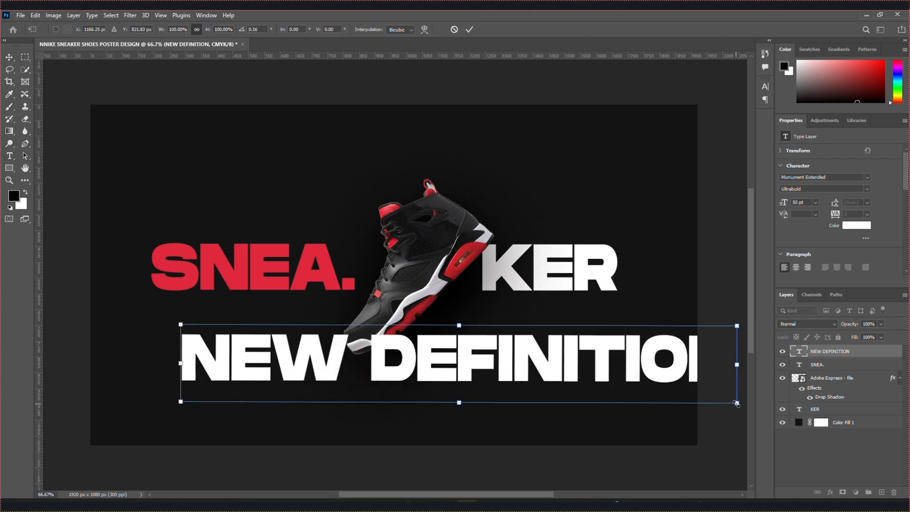
pyautogui.moveTo(735, 401); pyautogui.dragTo(267, 320)
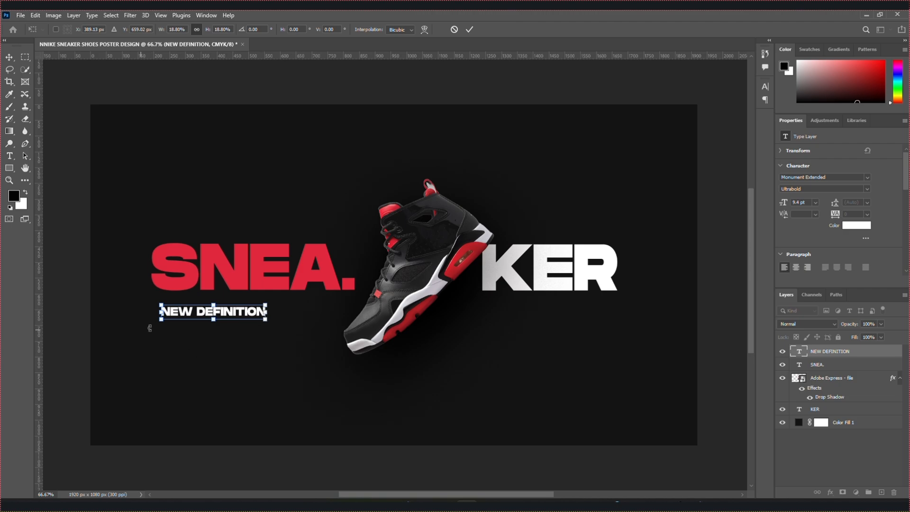
pyautogui.press('Return')
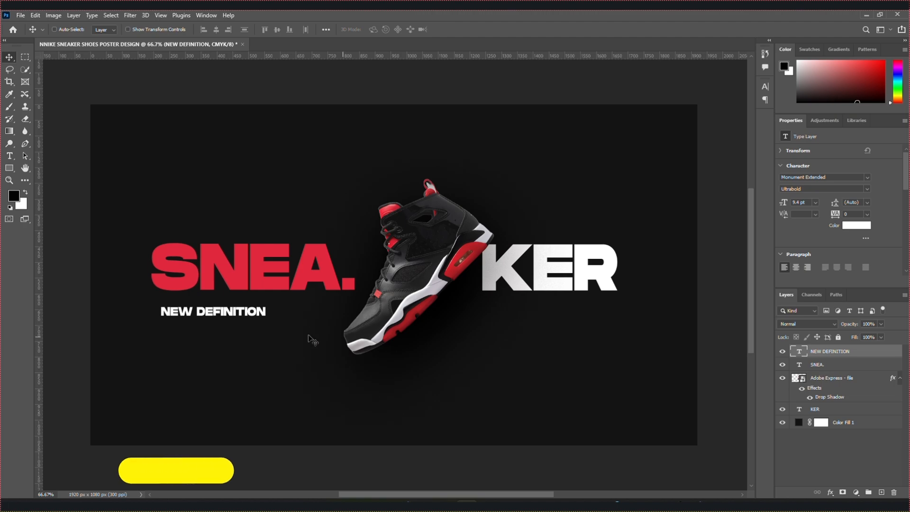
# - Apply faux italic to the whole NEW DEFINITION text
pyautogui.doubleClick(245, 319)
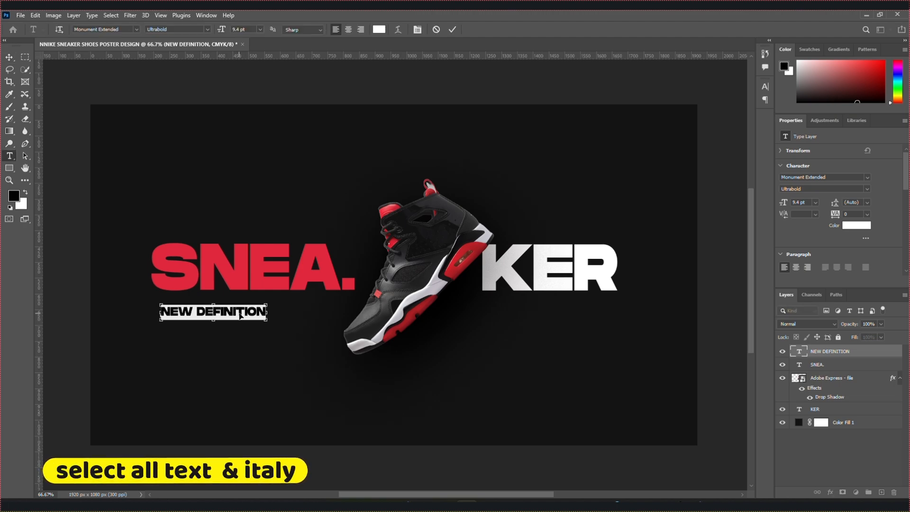
pyautogui.hotkey('ctrl', 't')
pyautogui.click(675, 152)
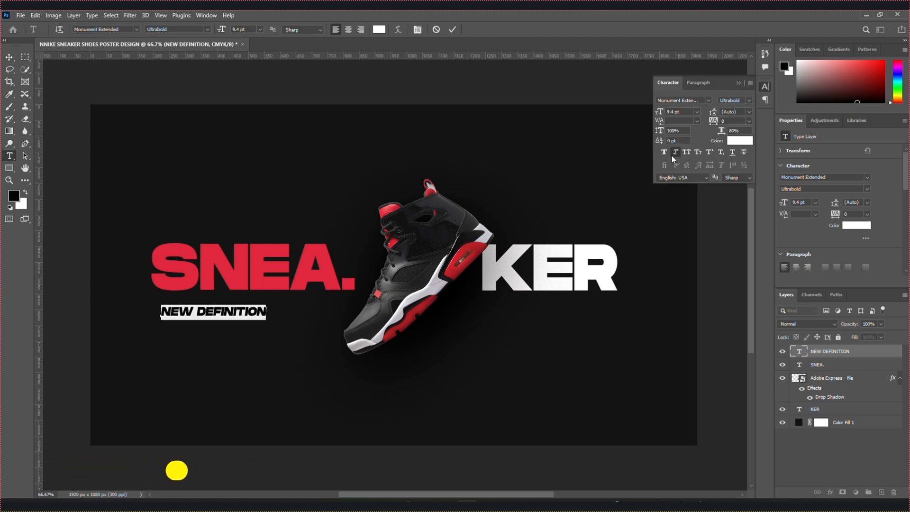
pyautogui.click(831, 475)
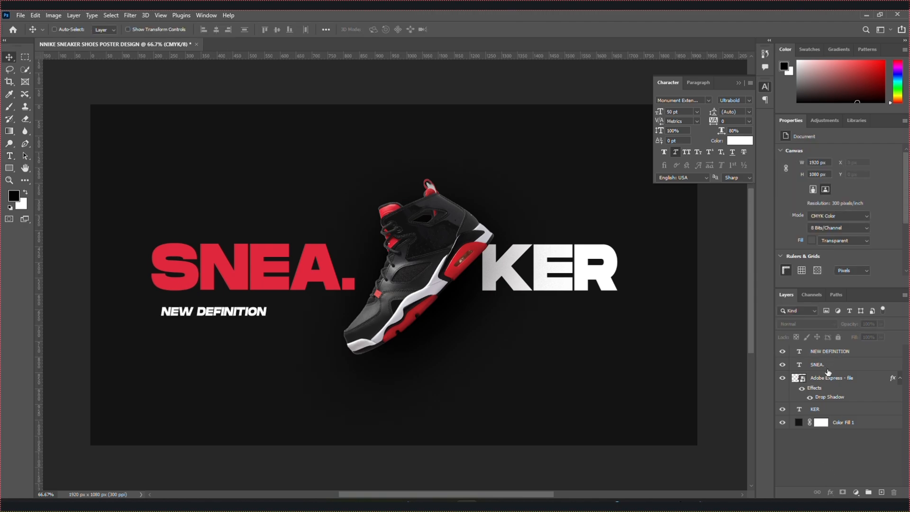
# - Apply faux italic to the KER and SNEA. text layers
pyautogui.click(827, 367)
pyautogui.keyDown('shift'); pyautogui.click(822, 409); pyautogui.keyUp('shift')
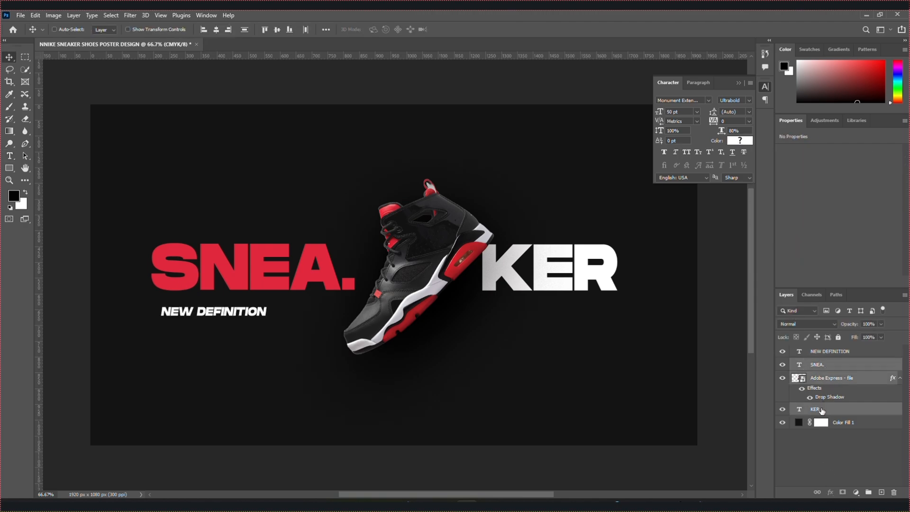
pyautogui.click(806, 435)
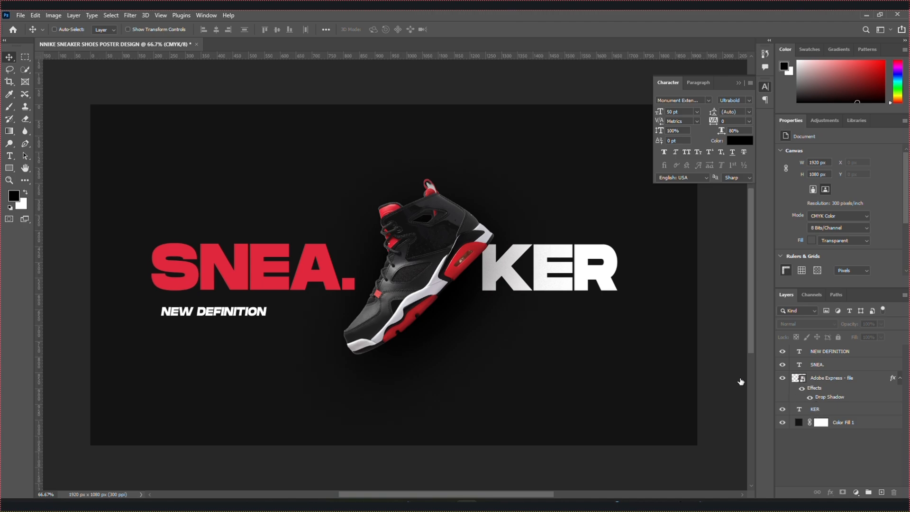
pyautogui.keyDown('ctrl'); pyautogui.click(609, 270); pyautogui.keyUp('ctrl')
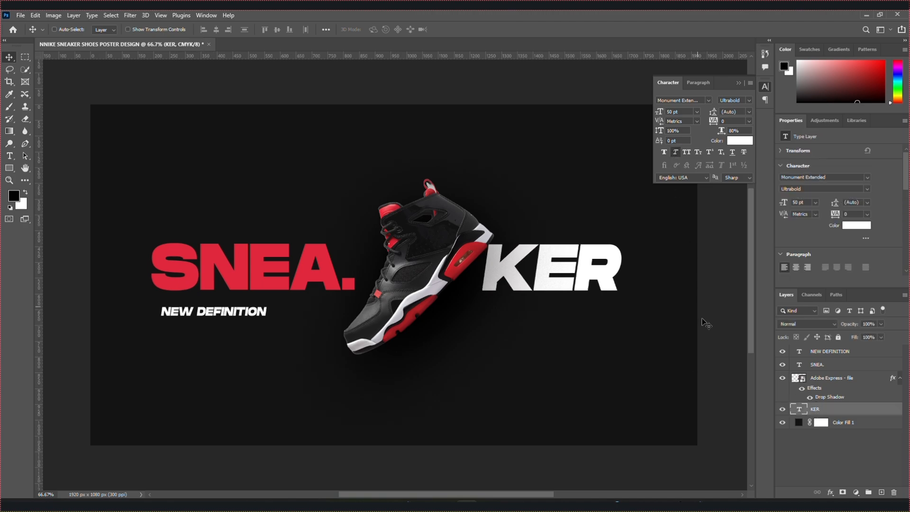
pyautogui.click(811, 369)
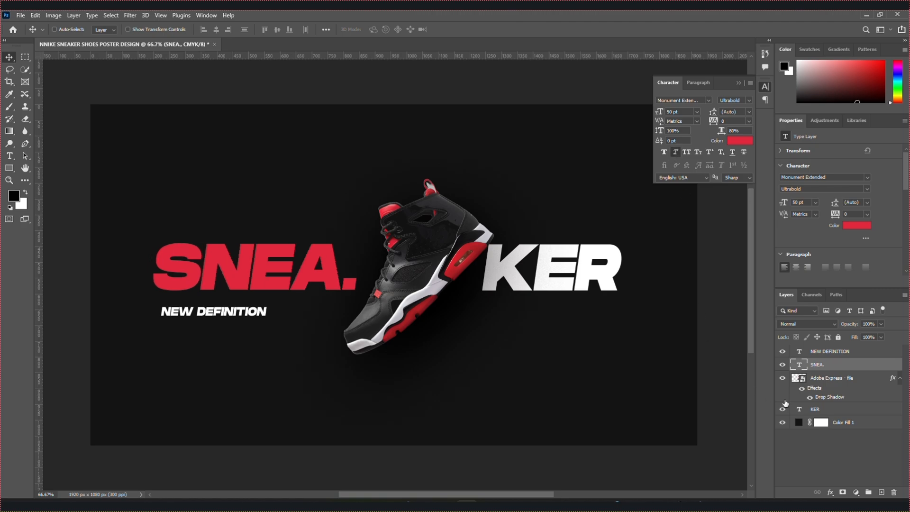
pyautogui.click(823, 446)
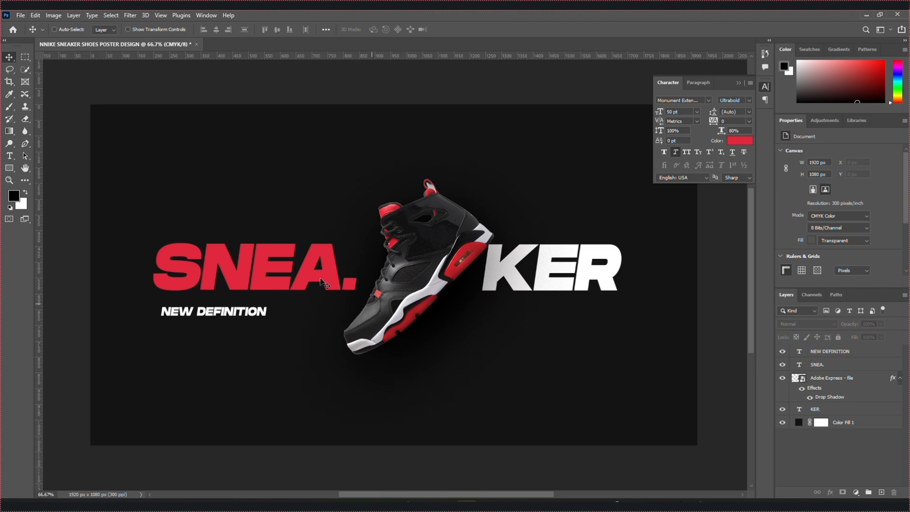
# - Add a new text layer reading "OF STYLE" below the NEW DEFINITION text
pyautogui.click(9, 156)
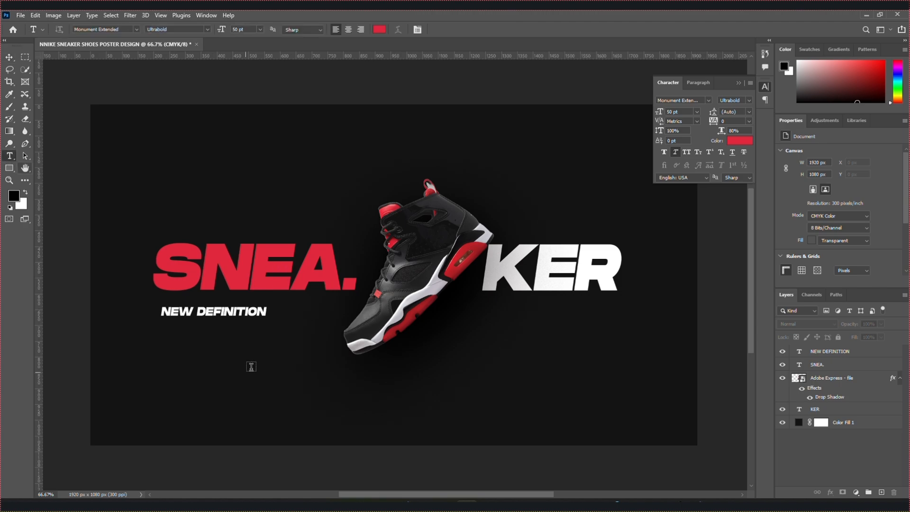
pyautogui.click(252, 364)
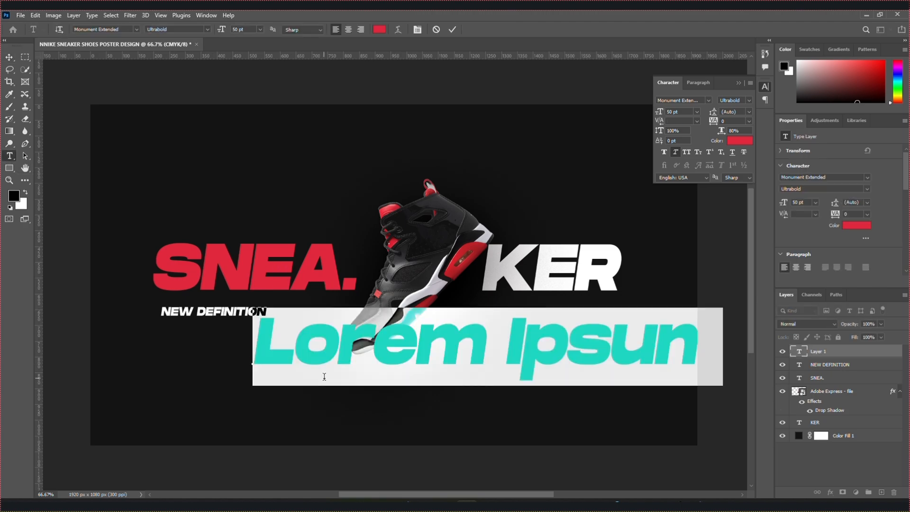
pyautogui.write('OF')
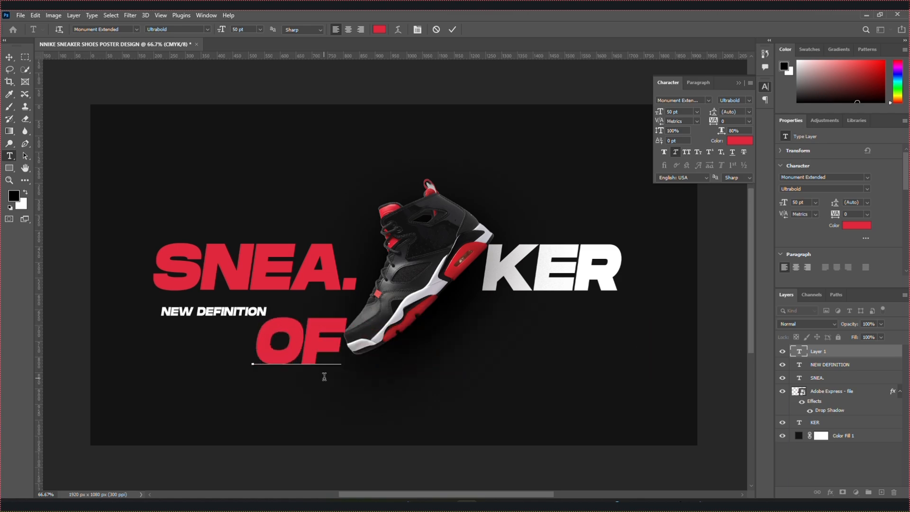
pyautogui.write(' ST')
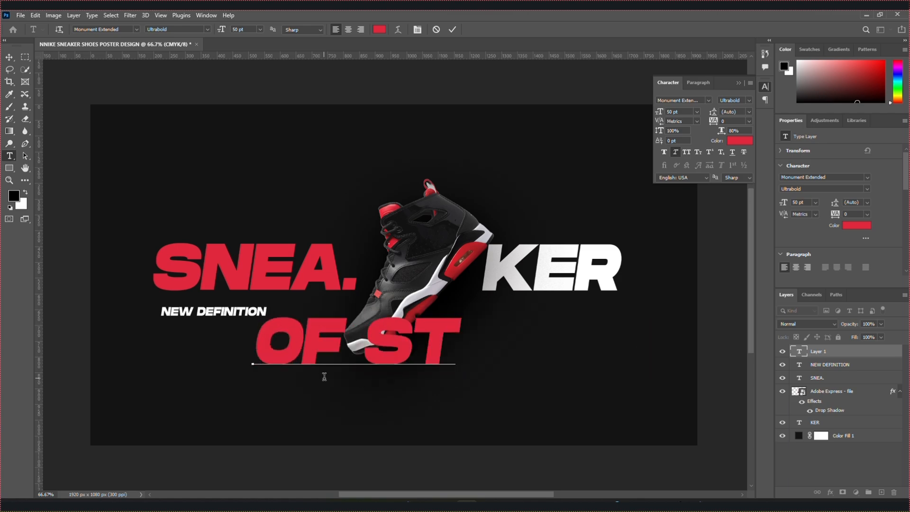
pyautogui.write('YLE')
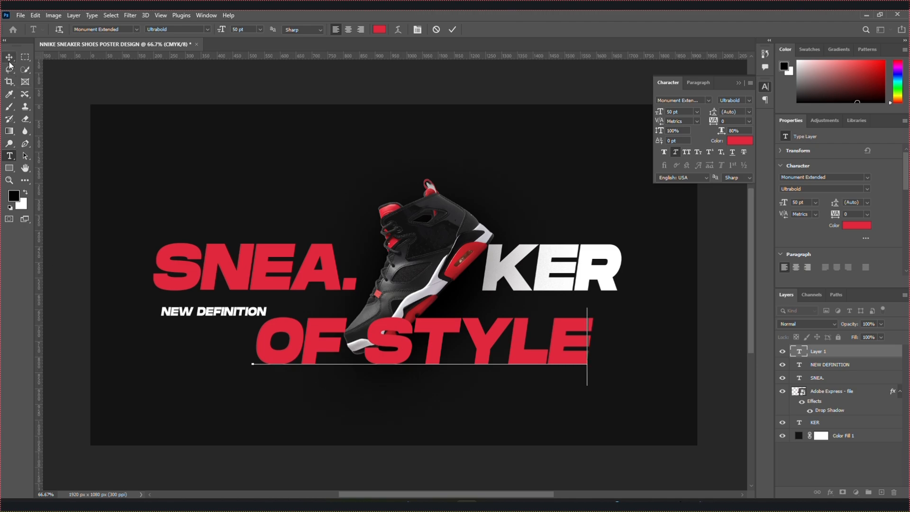
# - Move the OF STYLE text up above the KER lettering and scale it down to about 86.65%
pyautogui.click(297, 310)
pyautogui.press('v')
pyautogui.moveTo(395, 331); pyautogui.dragTo(474, 181)
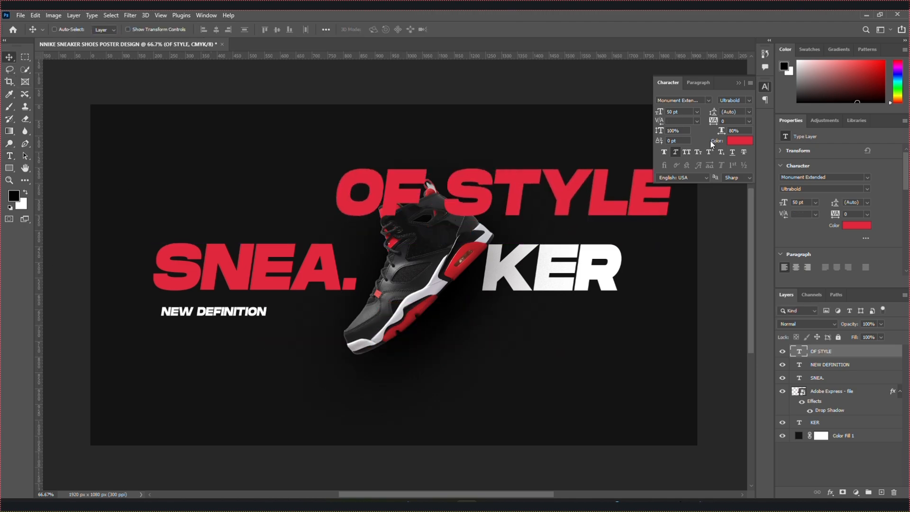
pyautogui.hotkey('ctrl', 't')
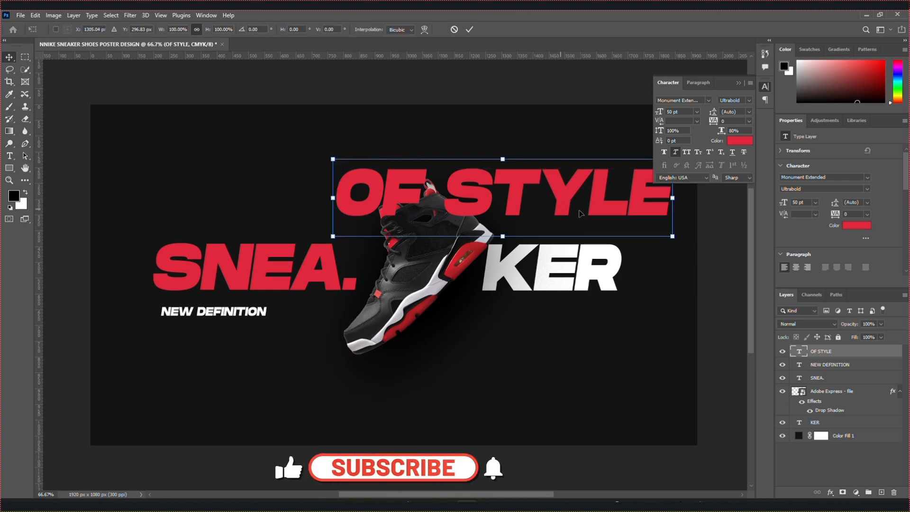
pyautogui.moveTo(673, 236); pyautogui.dragTo(627, 225)
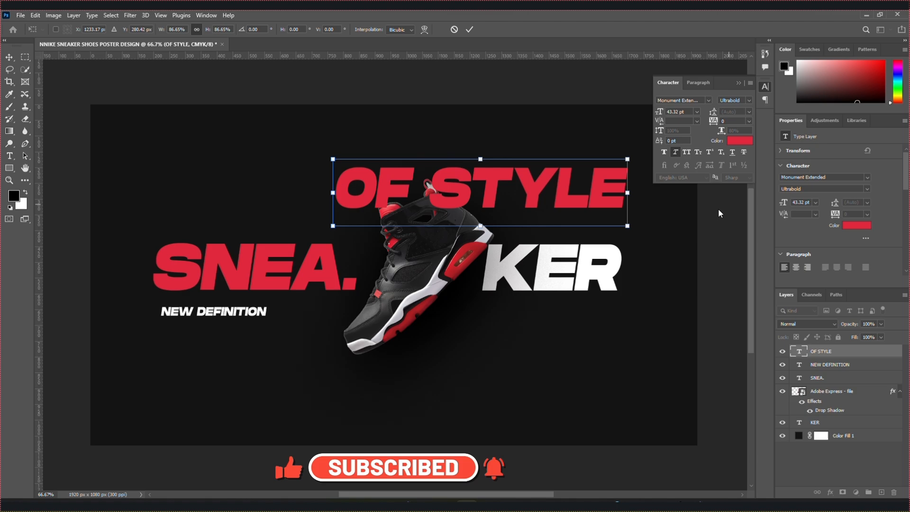
pyautogui.click(838, 458)
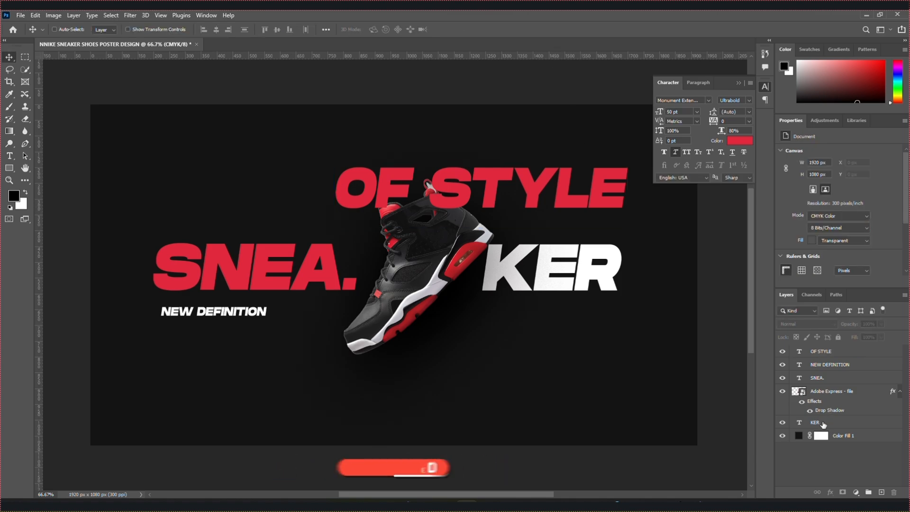
# - Shift the OF STYLE text clear of the shoe and greatly reduce the font size of its letters OF STYL
pyautogui.doubleClick(799, 351)
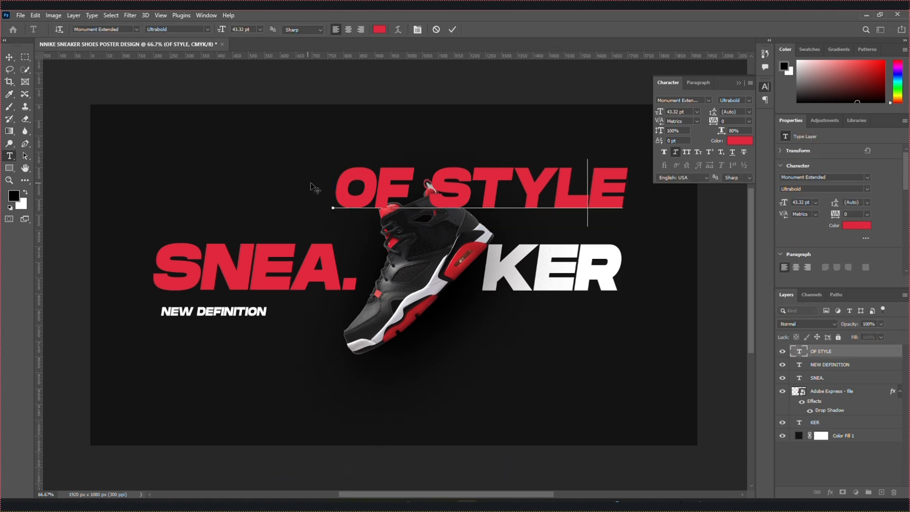
pyautogui.keyDown('ctrl'); pyautogui.moveTo(311, 184); pyautogui.dragTo(441, 184); pyautogui.keyUp('ctrl')
pyautogui.hotkey('ctrl', 'a')
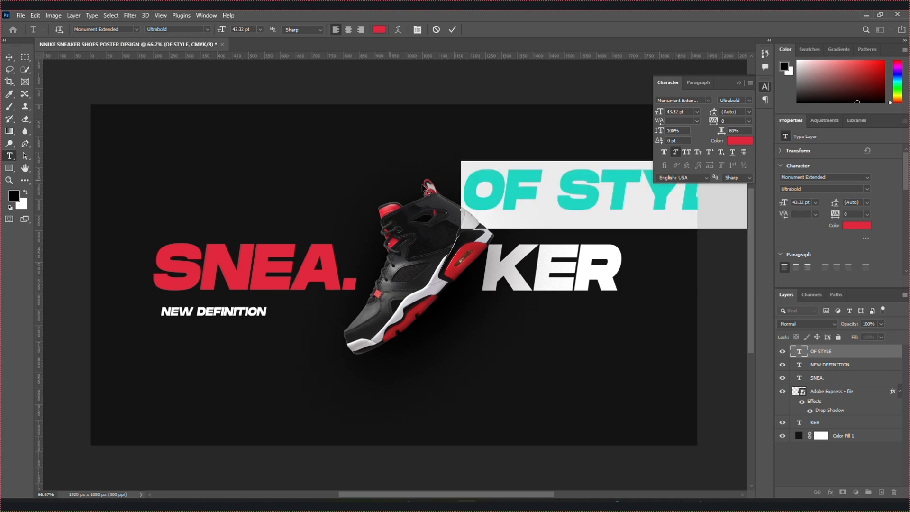
pyautogui.click(474, 182)
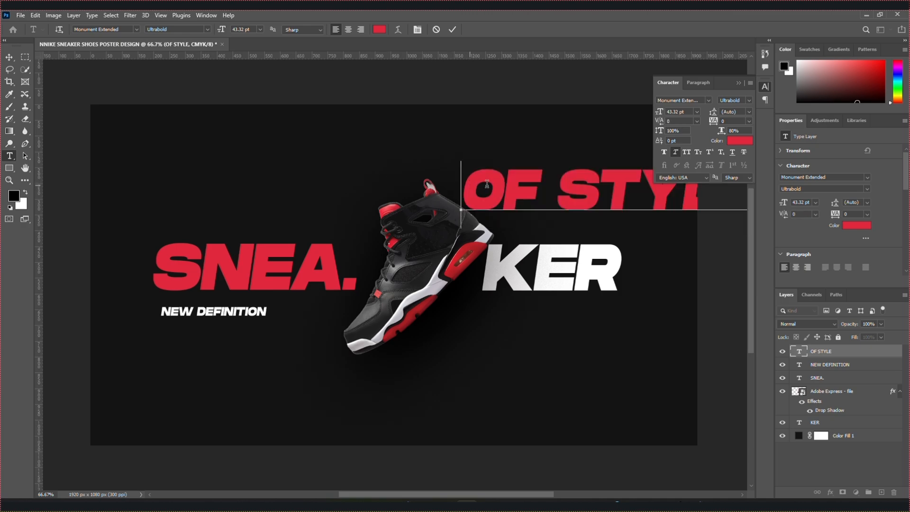
pyautogui.moveTo(487, 184); pyautogui.dragTo(729, 194)
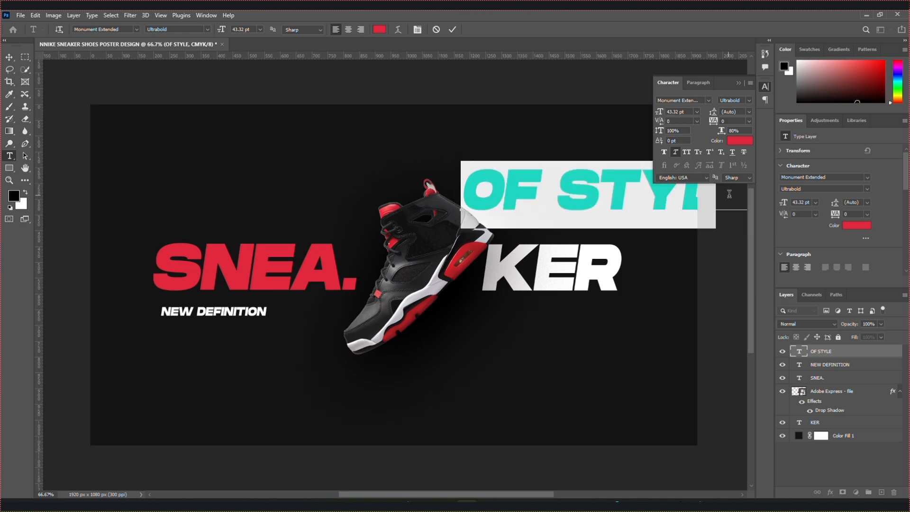
pyautogui.click(691, 111)
pyautogui.press('Return')
pyautogui.hotkey('ctrl', 'Return')
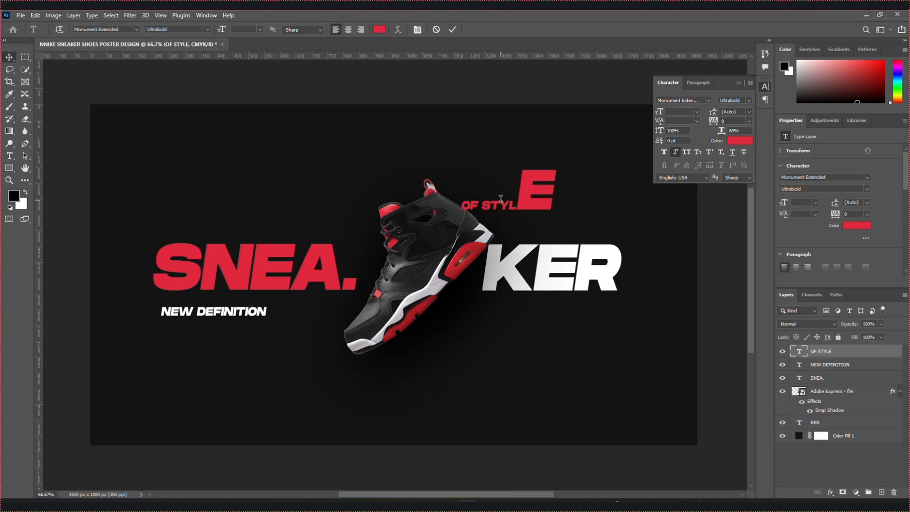
# - Select the whole OF STYLE text and set its font size to 9.4 pt
pyautogui.doubleClick(502, 199)
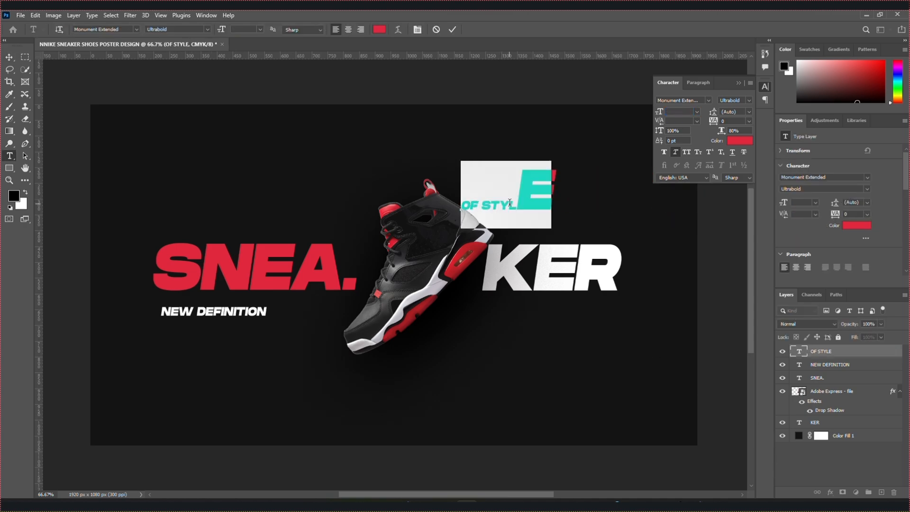
pyautogui.click(681, 112)
pyautogui.write('9.4')
pyautogui.press('Return')
pyautogui.hotkey('ctrl', 'Return')
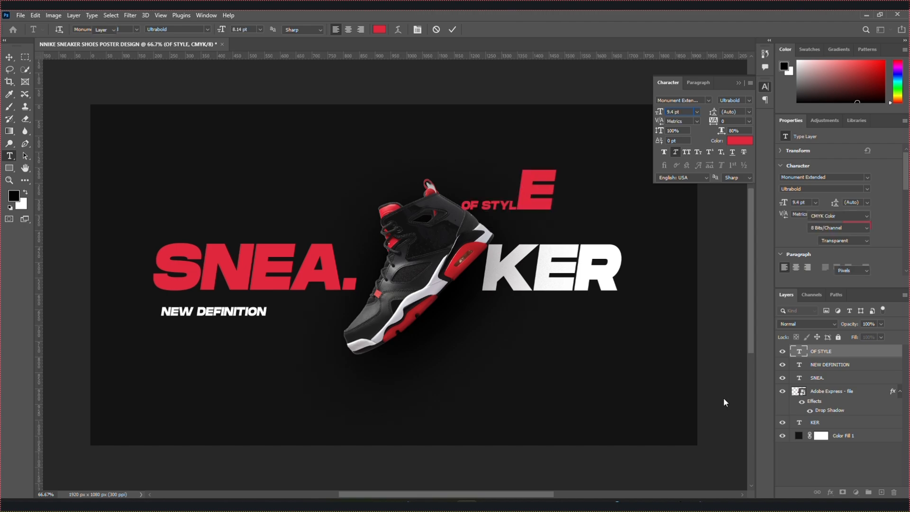
# - Place the small OF STYLE text just above the KER lettering
pyautogui.press('v')
pyautogui.click(520, 214)
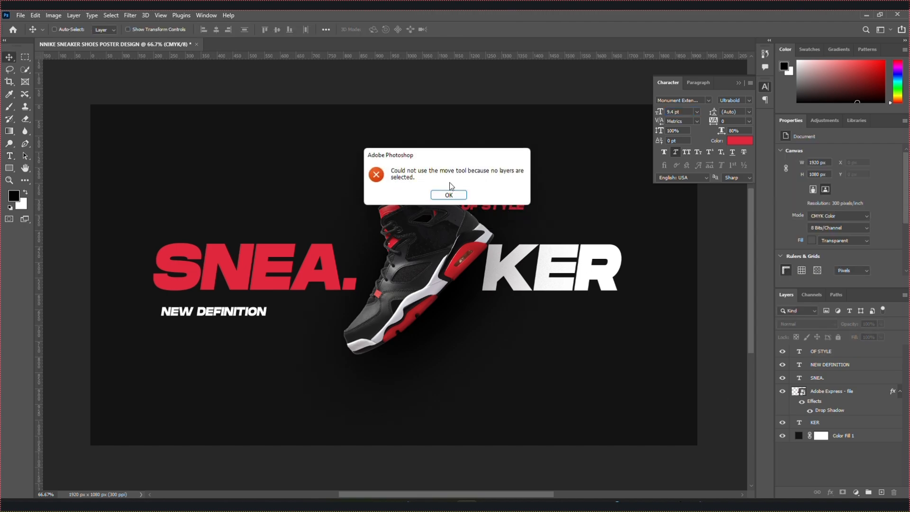
pyautogui.click(448, 194)
pyautogui.click(847, 351)
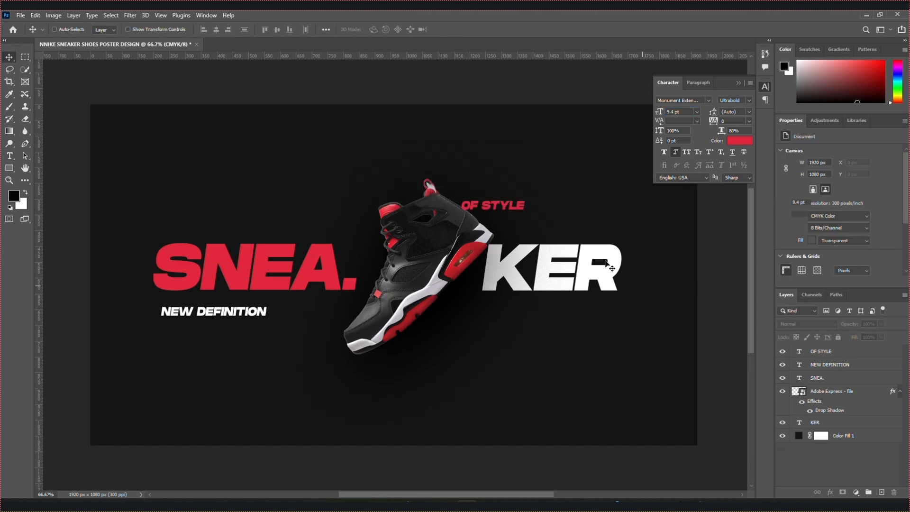
pyautogui.moveTo(513, 209); pyautogui.dragTo(556, 236)
pyautogui.click(845, 468)
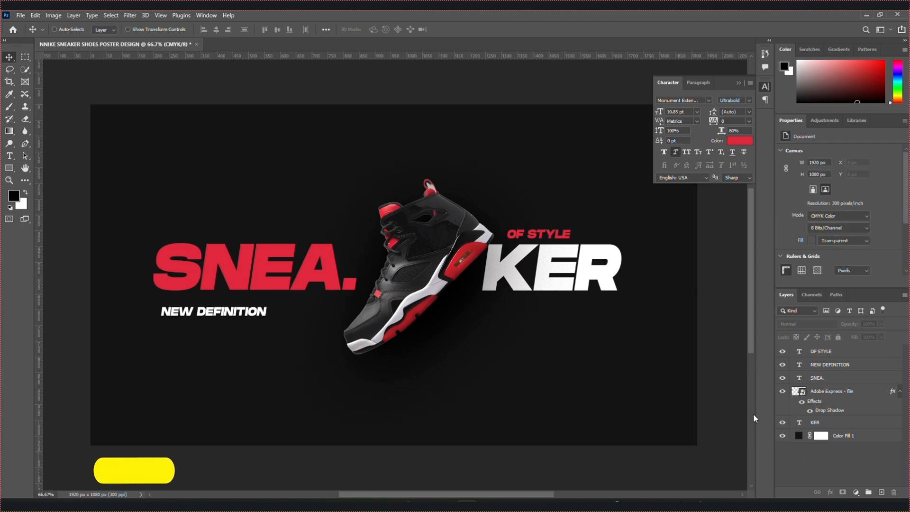
# - Add a new text layer reading "NIKE" near the bottom of the canvas
pyautogui.click(9, 156)
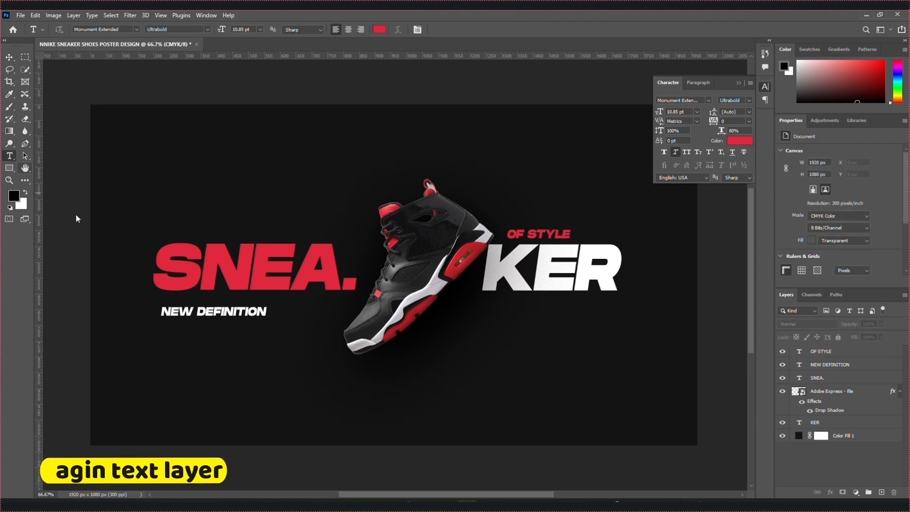
pyautogui.click(284, 423)
pyautogui.write('NI')
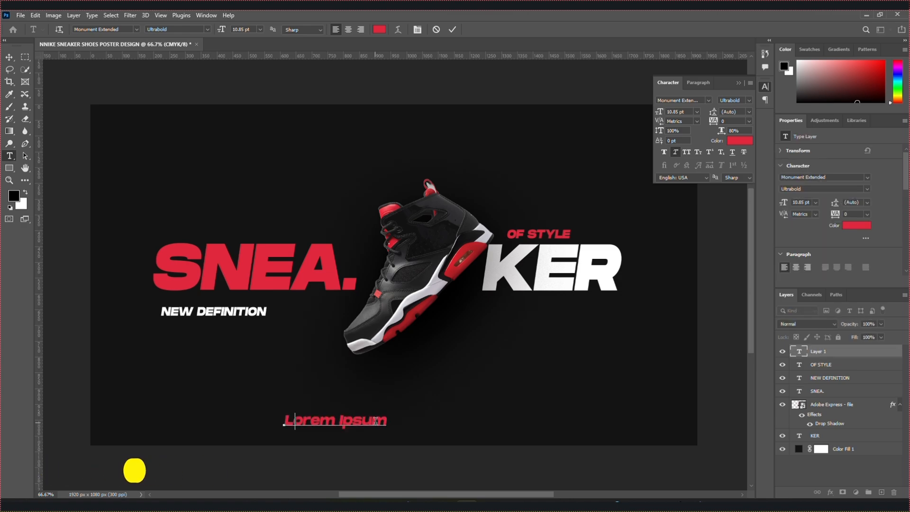
pyautogui.write('K')
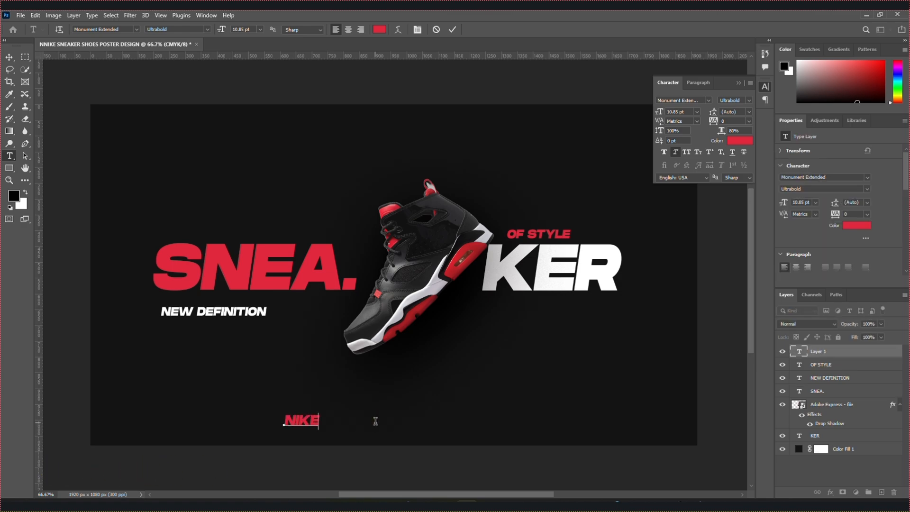
pyautogui.write('E')
pyautogui.click(9, 58)
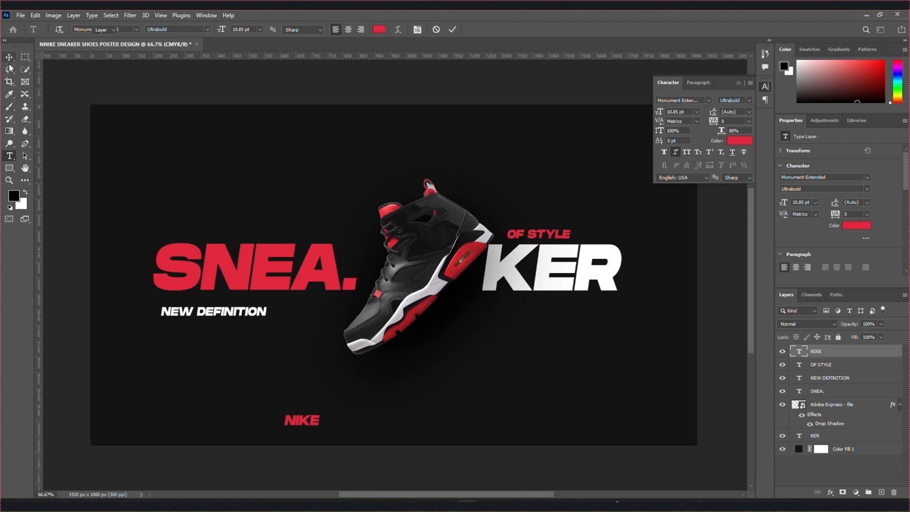
# - Try to enlarge the NIKE text to about 658.5% and move it over the shoe
pyautogui.hotkey('ctrl', 't')
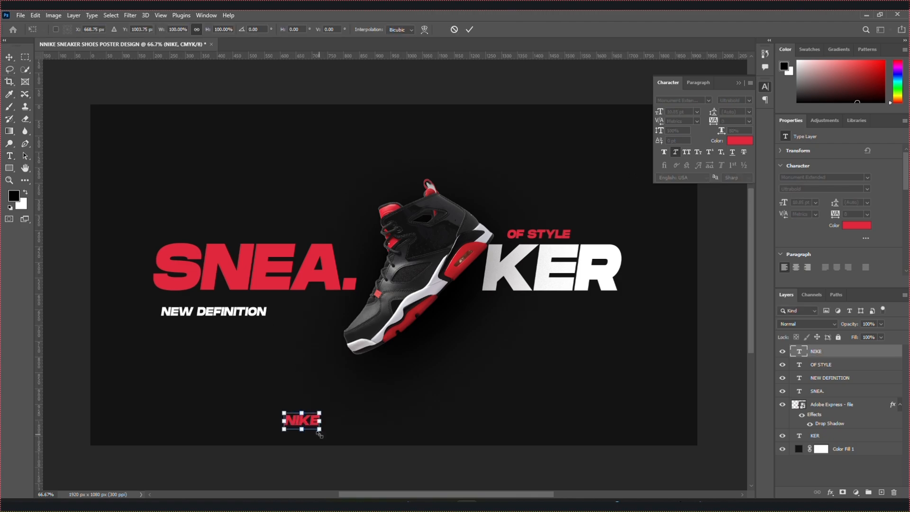
pyautogui.moveTo(319, 431); pyautogui.dragTo(515, 432)
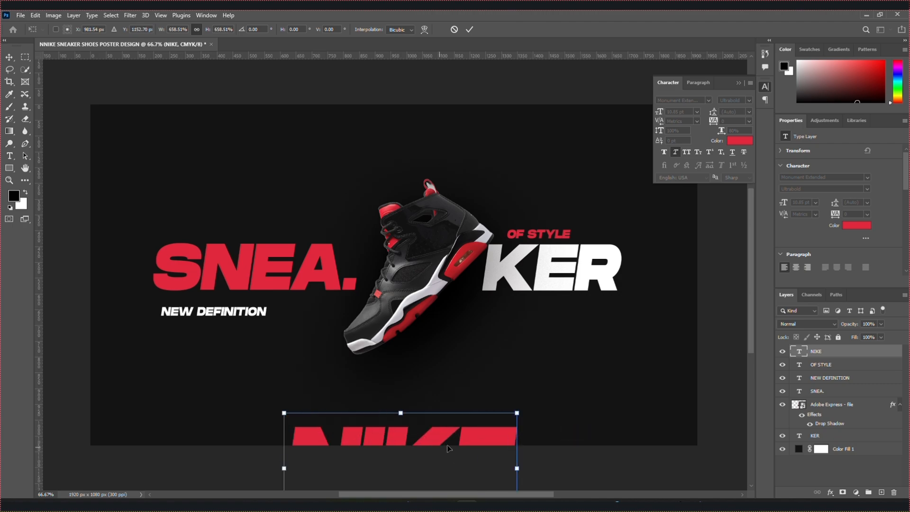
pyautogui.moveTo(440, 432); pyautogui.dragTo(404, 246)
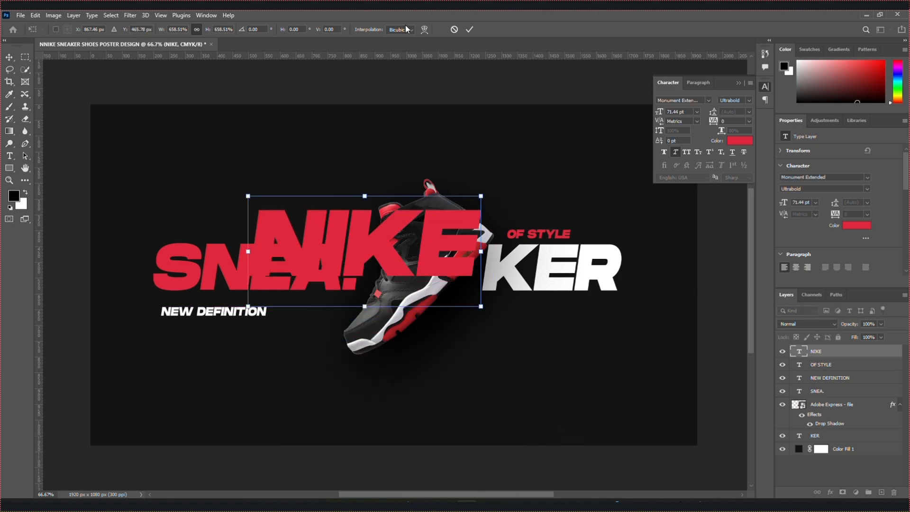
pyautogui.hotkey('ctrl', 'z')
pyautogui.hotkey('ctrl', 'z')
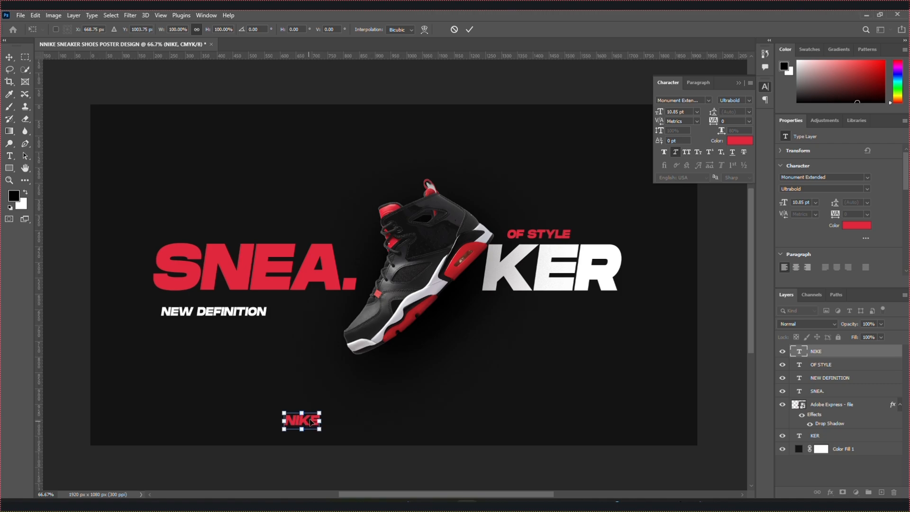
# - Move the small NIKE text into the gap between SNEA. and the shoe
pyautogui.moveTo(311, 421); pyautogui.dragTo(378, 257)
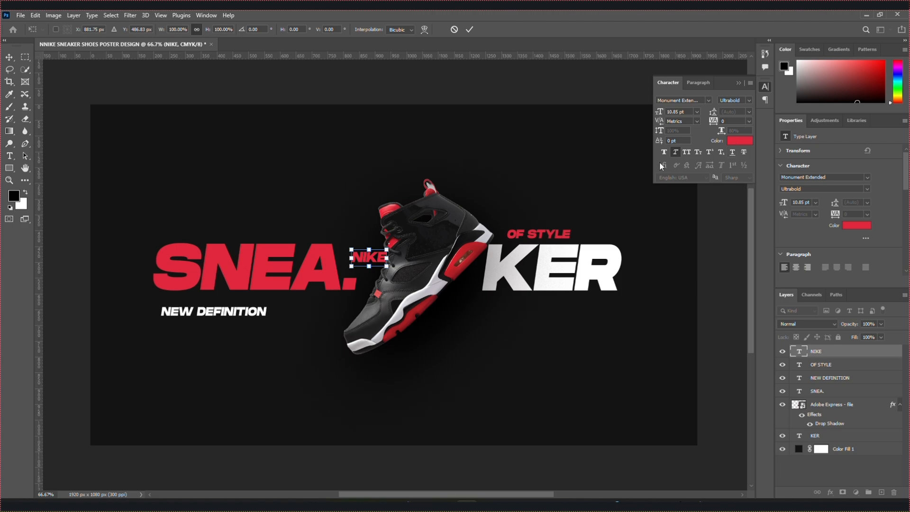
pyautogui.press('Return')
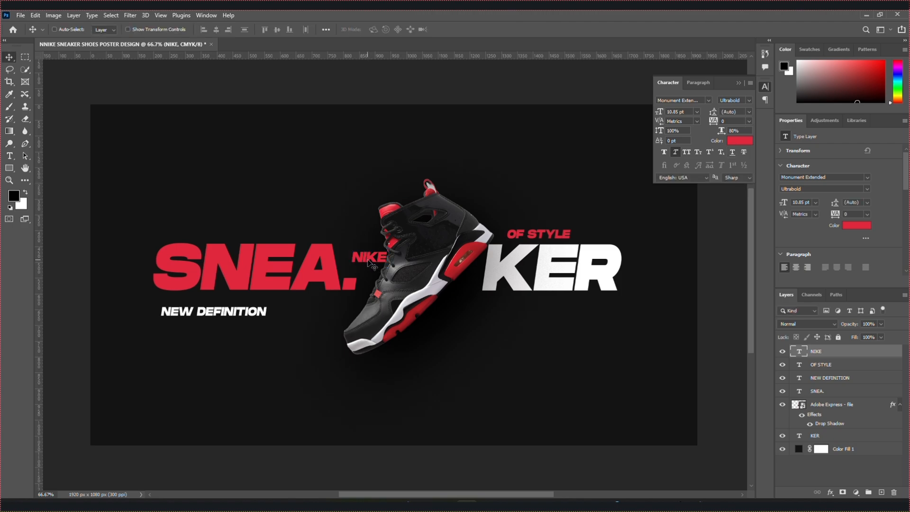
# - Recolor the small NIKE text between SNEA. and the shoe white
pyautogui.doubleClick(368, 257)
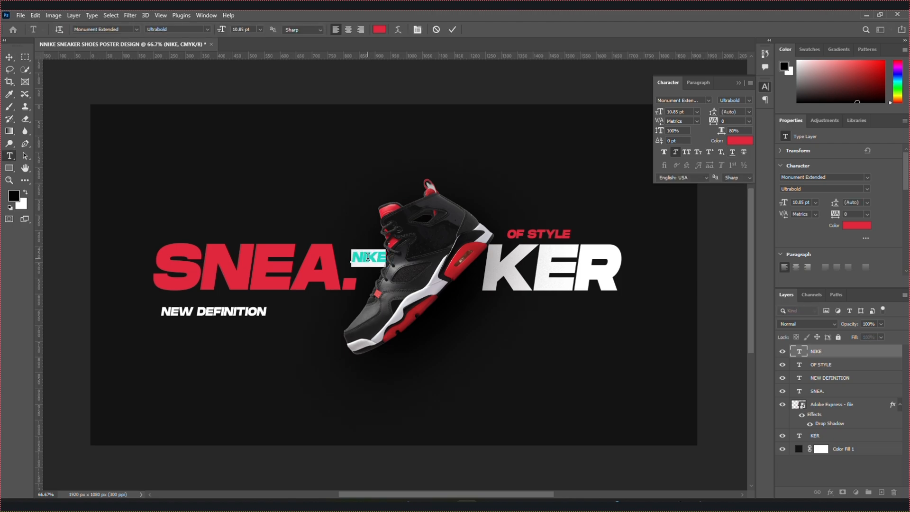
pyautogui.click(735, 141)
pyautogui.click(599, 238)
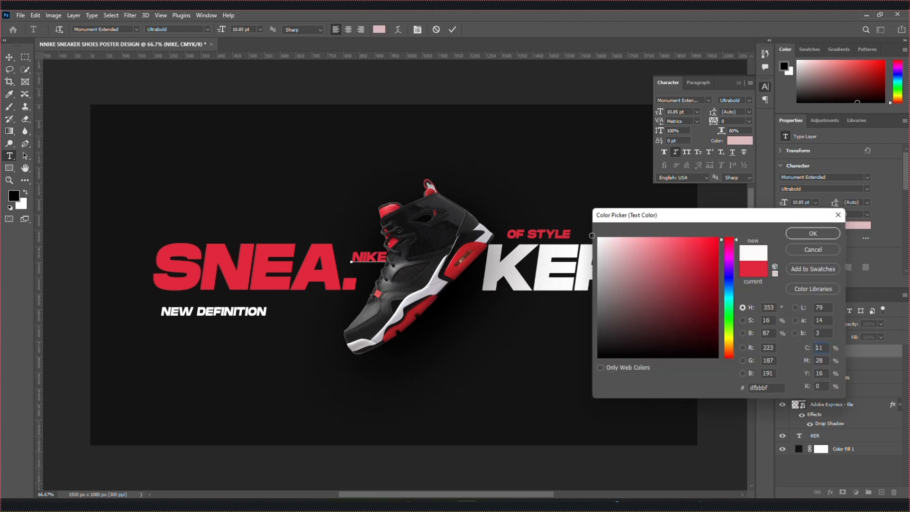
pyautogui.click(813, 232)
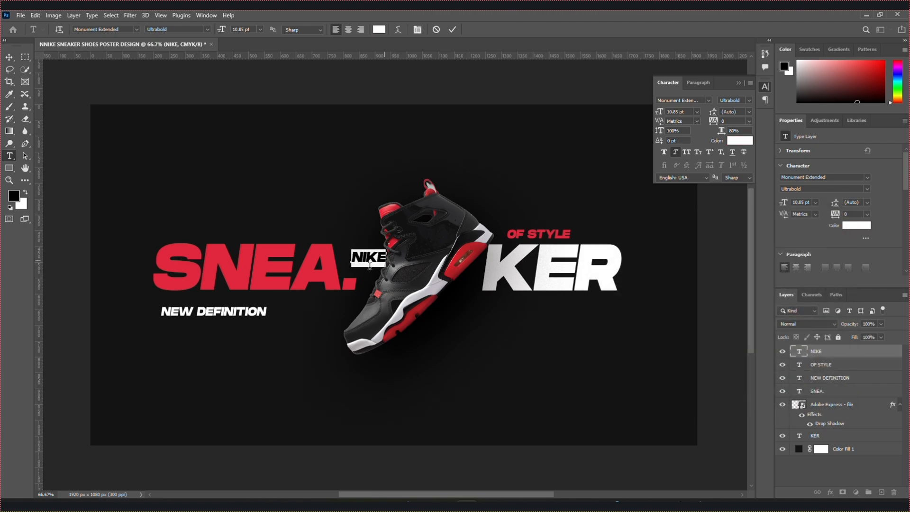
# - Enlarge the NIKE text to about 145.49 pt and center it over the shoe and the SNEA. KER lettering
pyautogui.hotkey('ctrl', 't')
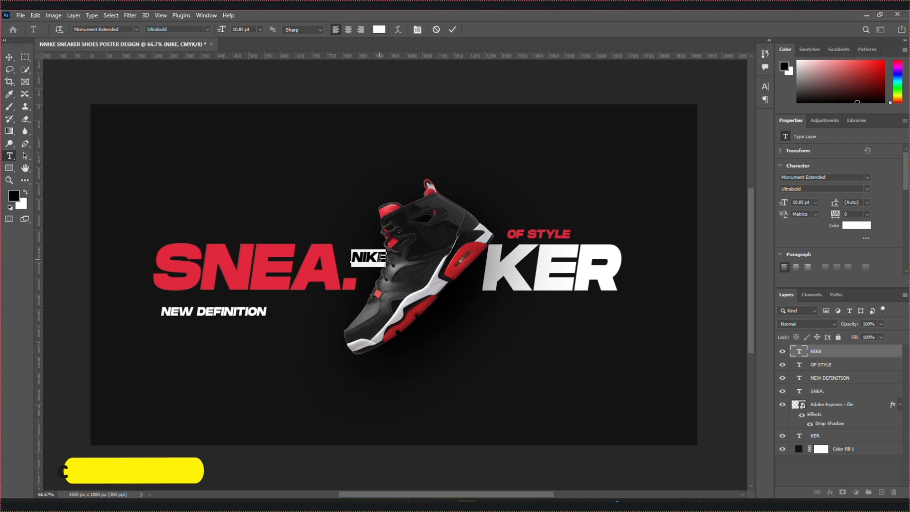
pyautogui.hotkey('ctrl', 't')
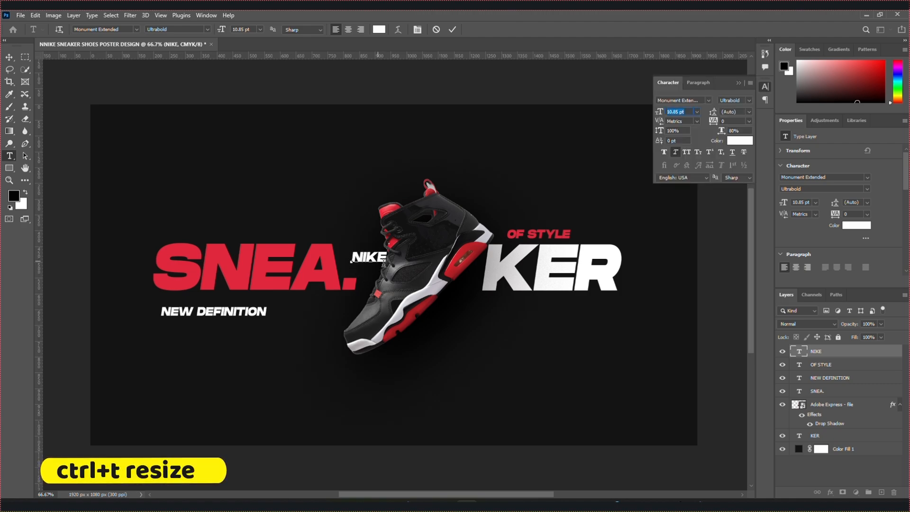
pyautogui.click(9, 57)
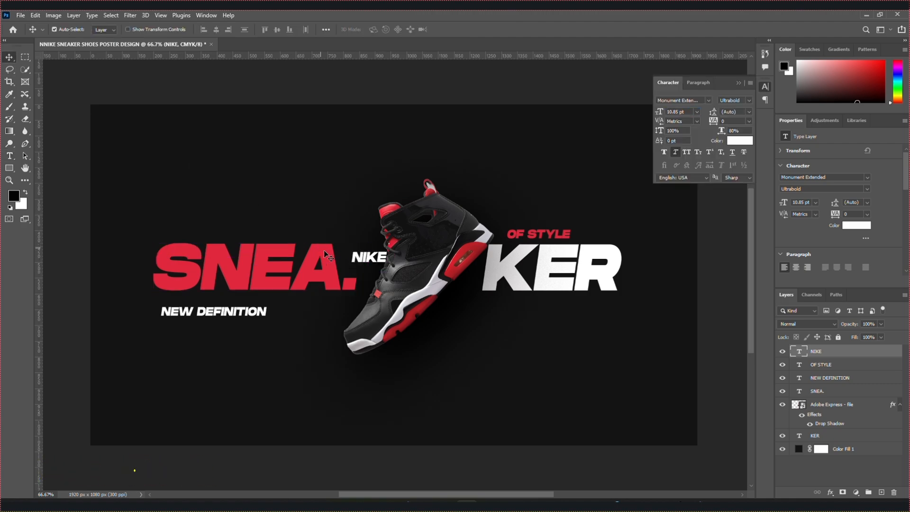
pyautogui.hotkey('ctrl', 't')
pyautogui.moveTo(393, 277); pyautogui.dragTo(649, 394)
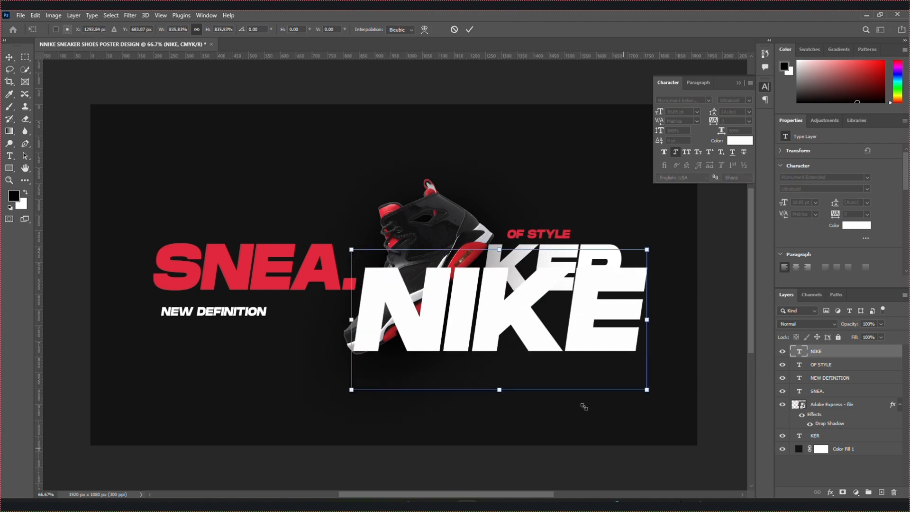
pyautogui.moveTo(492, 314); pyautogui.dragTo(398, 279)
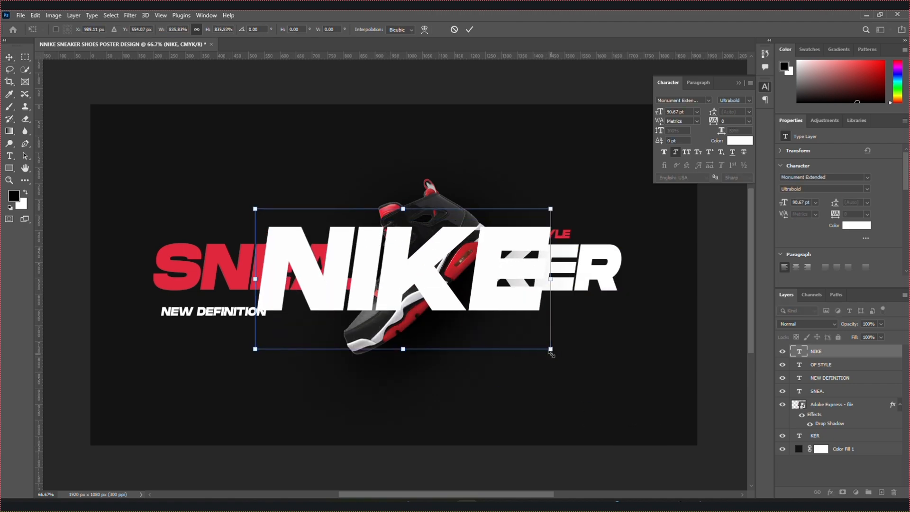
pyautogui.moveTo(551, 354); pyautogui.dragTo(733, 498)
pyautogui.moveTo(576, 341); pyautogui.dragTo(432, 288)
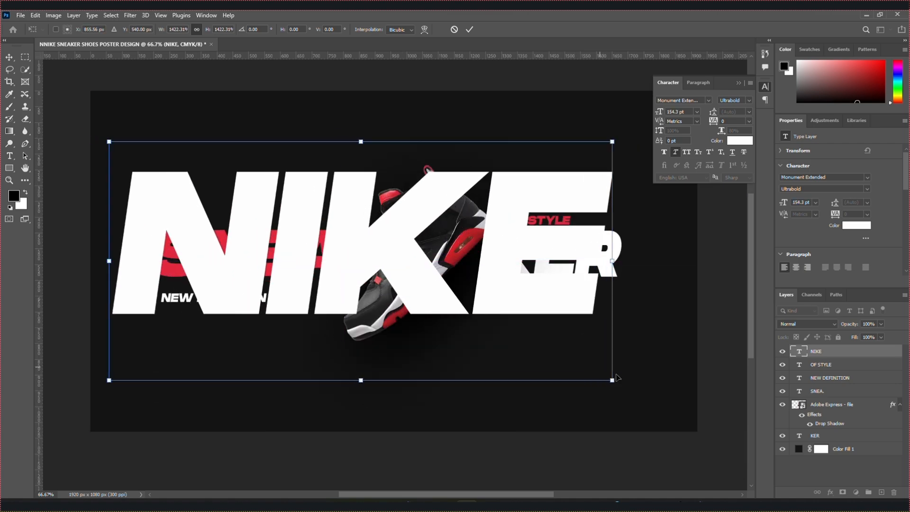
pyautogui.moveTo(612, 381); pyautogui.dragTo(564, 360)
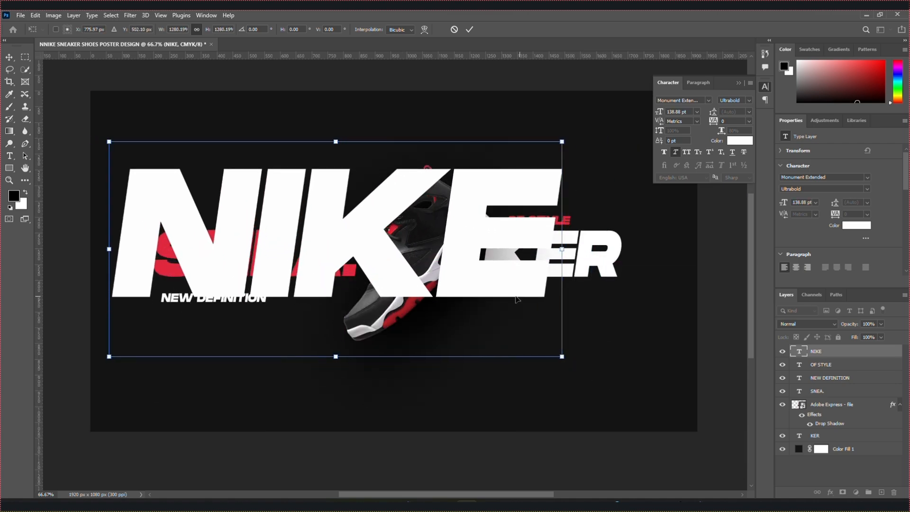
pyautogui.moveTo(532, 298); pyautogui.dragTo(558, 308)
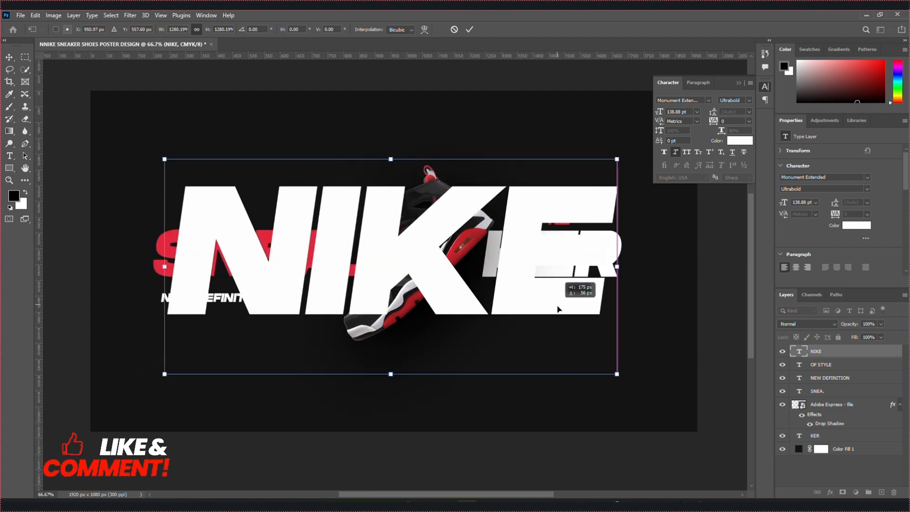
pyautogui.moveTo(618, 376); pyautogui.dragTo(639, 384)
pyautogui.moveTo(573, 315); pyautogui.dragTo(549, 302)
# - Move the NIKE layer beneath the KER layer and lower its opacity to 10%
pyautogui.moveTo(846, 356); pyautogui.dragTo(847, 425)
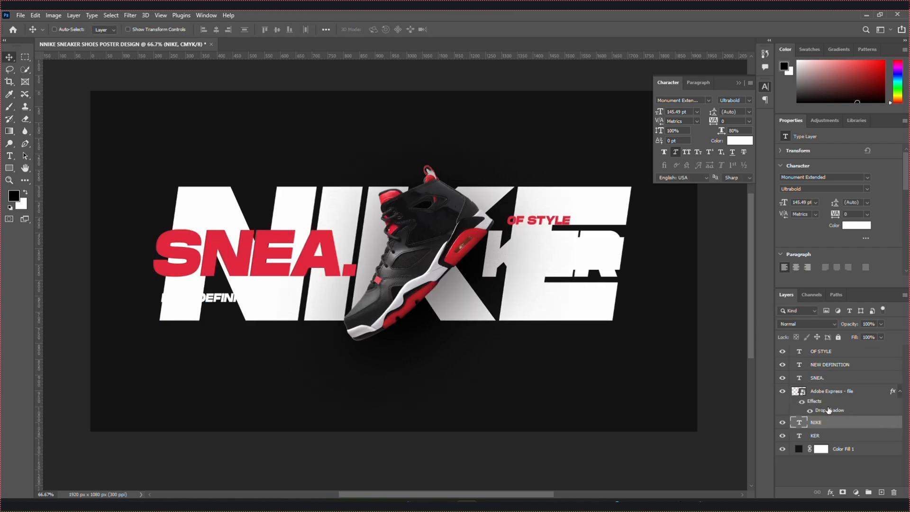
pyautogui.moveTo(824, 421); pyautogui.dragTo(820, 441)
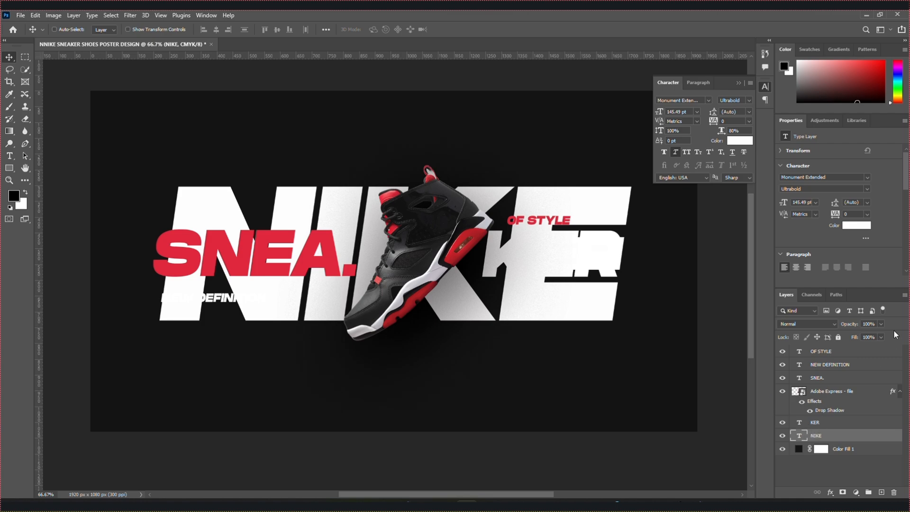
pyautogui.click(880, 325)
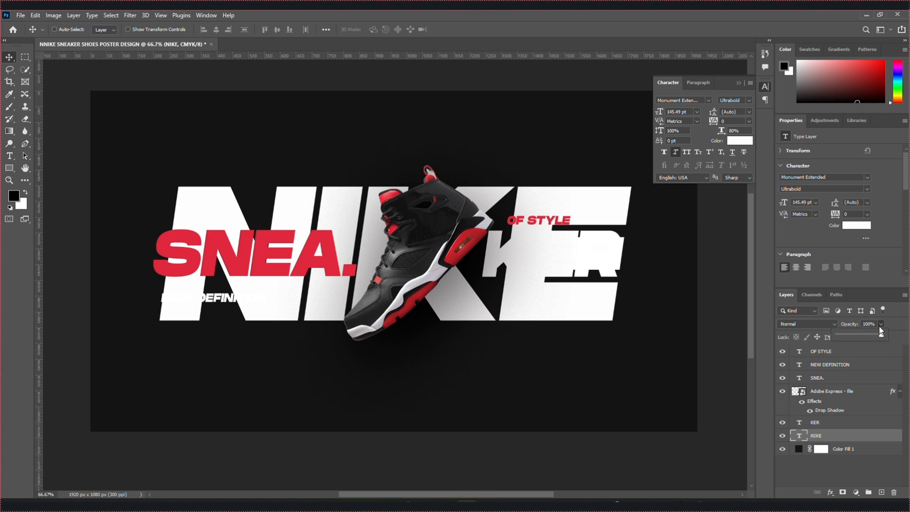
pyautogui.click(843, 334)
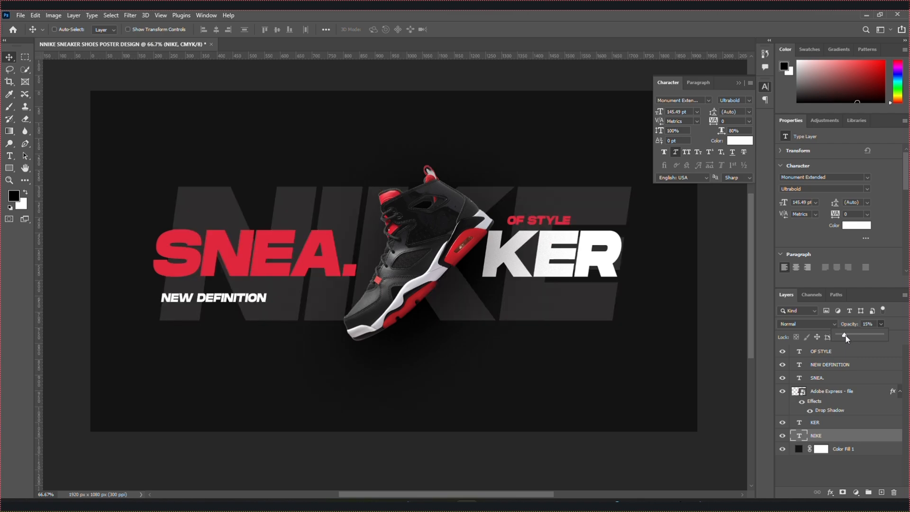
pyautogui.moveTo(846, 339); pyautogui.dragTo(842, 340)
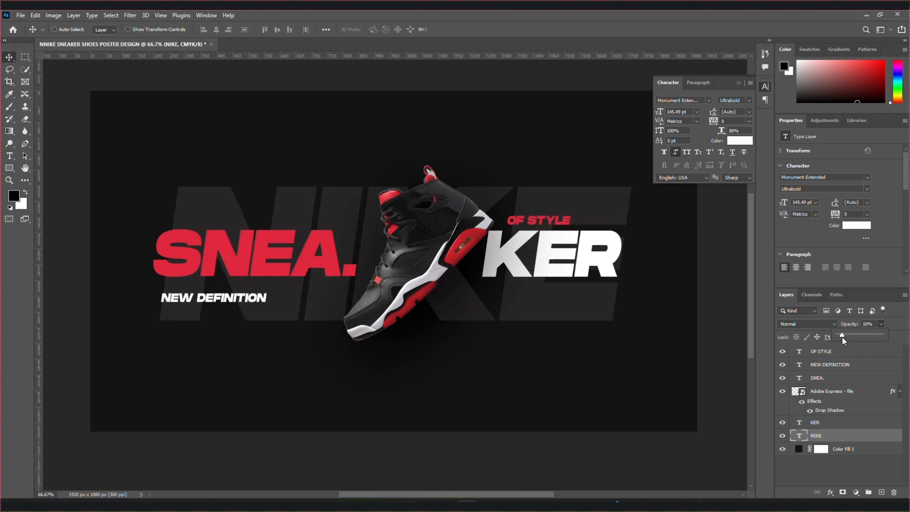
# - Darken the background color fill slightly and adjust the NIKE layer's opacity to about 8%
pyautogui.doubleClick(798, 450)
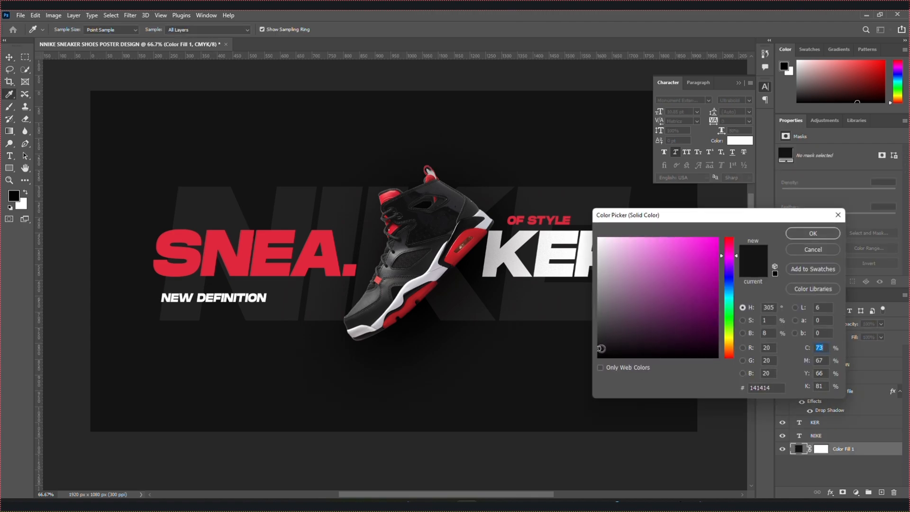
pyautogui.moveTo(599, 349); pyautogui.dragTo(598, 351)
pyautogui.click(807, 253)
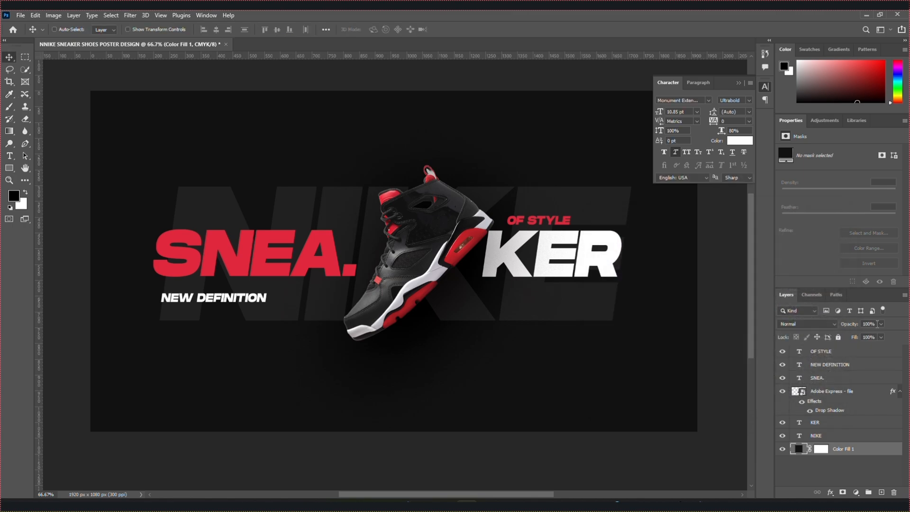
pyautogui.click(842, 436)
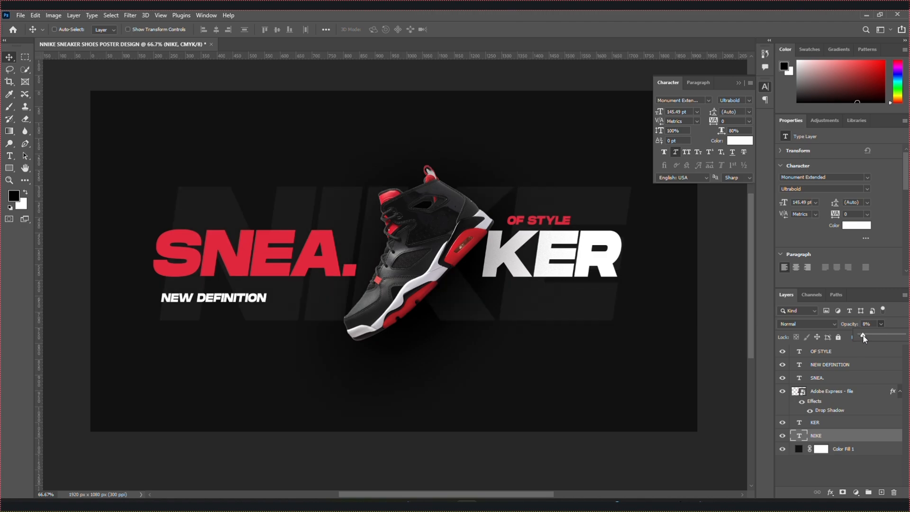
pyautogui.click(814, 471)
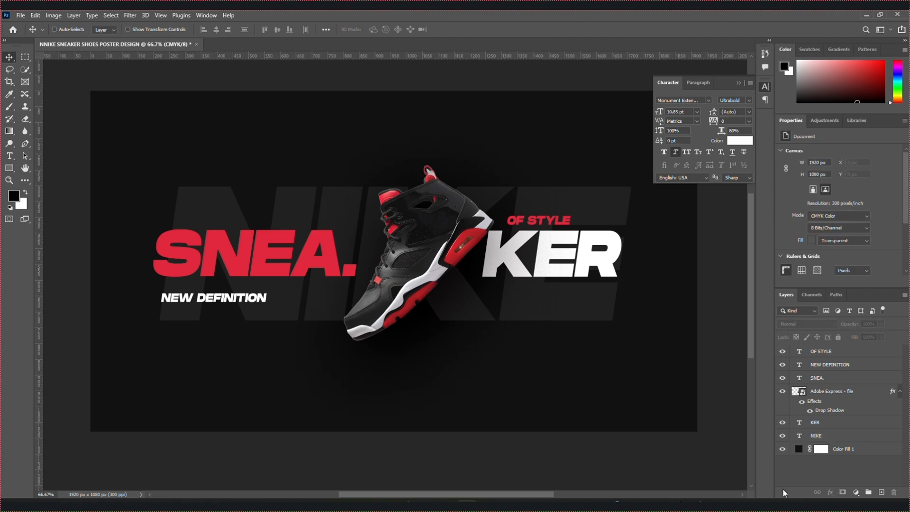
# - Duplicate the shoe layer, placing the copy beneath the NIKE layer with its drop shadow hidden
pyautogui.click(834, 393)
pyautogui.hotkey('ctrl', 'j')
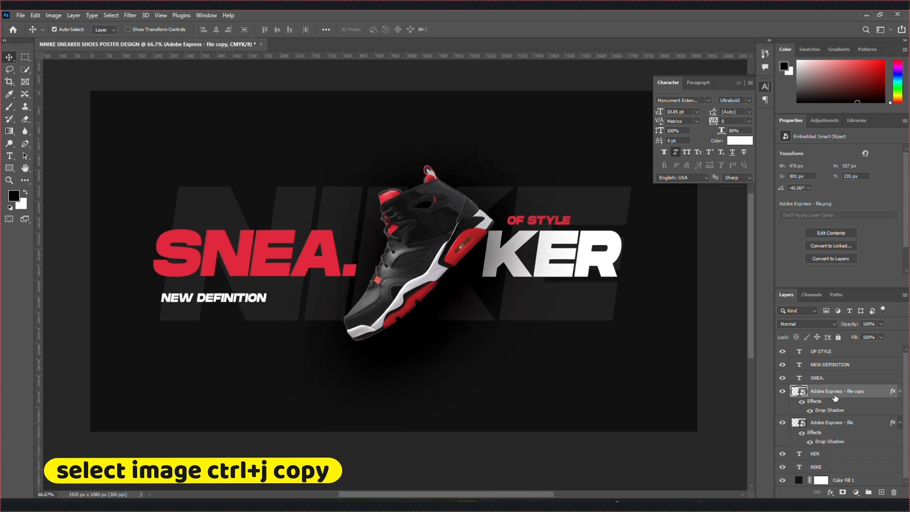
pyautogui.moveTo(830, 393); pyautogui.dragTo(832, 469)
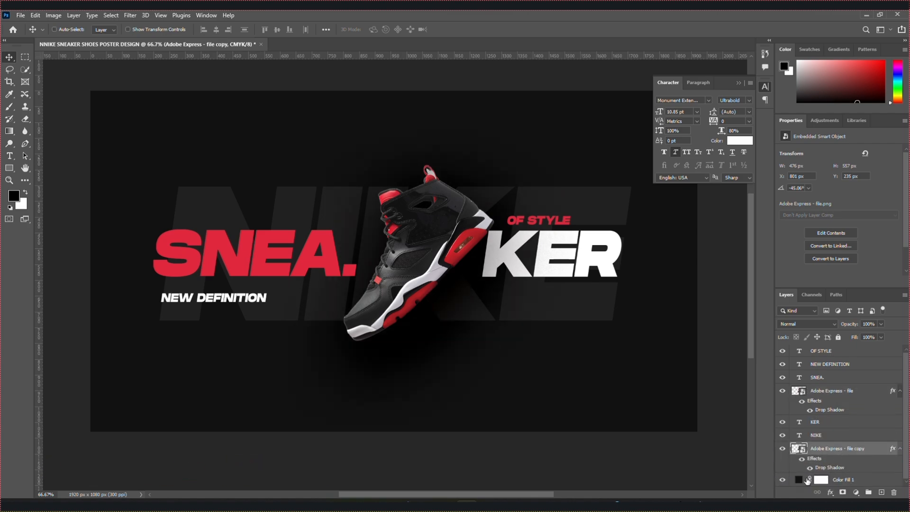
pyautogui.click(809, 467)
pyautogui.click(899, 391)
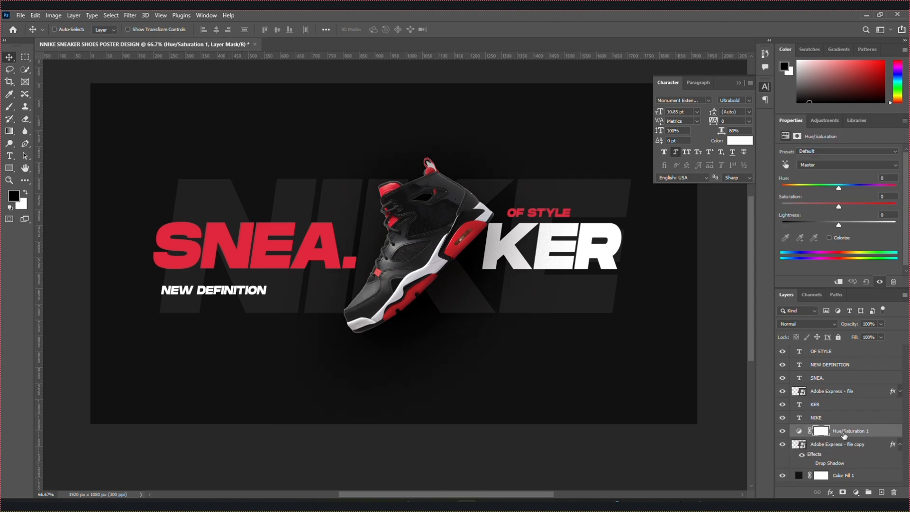
pyautogui.rightClick(844, 434)
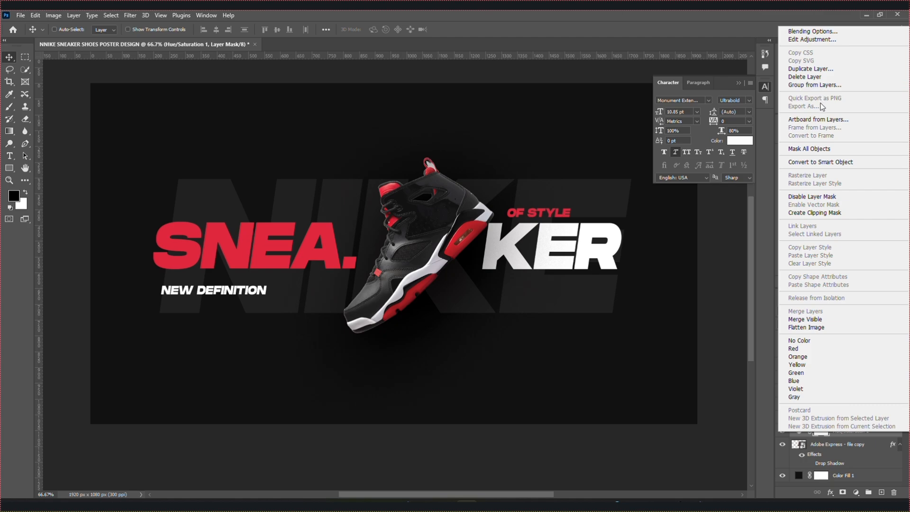
pyautogui.click(829, 212)
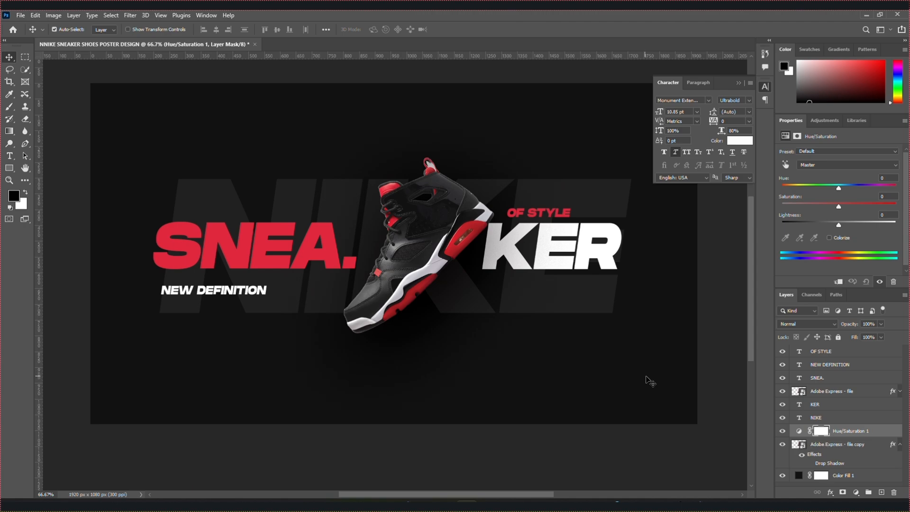
pyautogui.press('Delete')
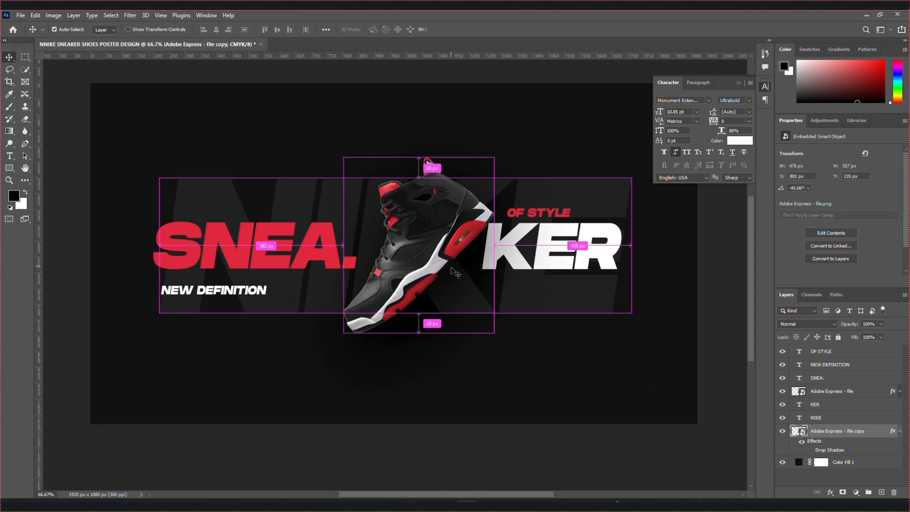
# - Scale the shoe copy up to about 23.14% and position it behind the lettering so it fills the canvas height
pyautogui.hotkey('ctrl', 't')
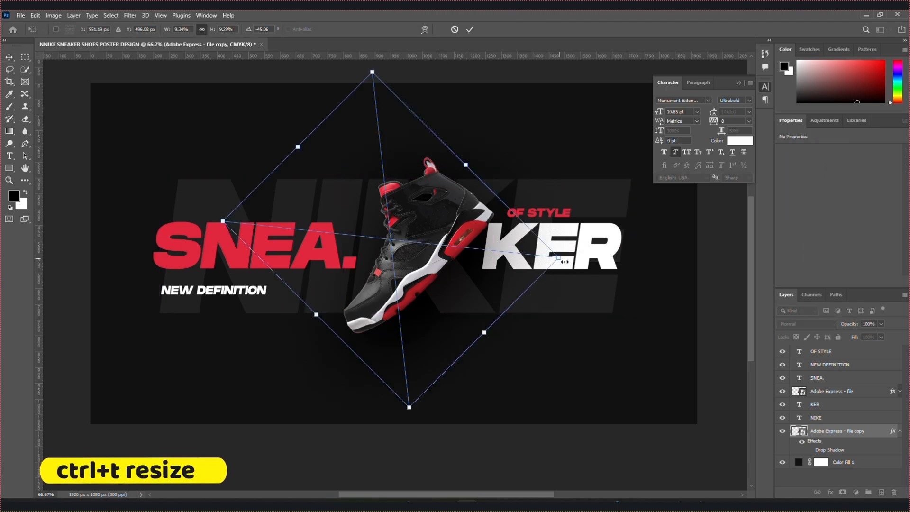
pyautogui.moveTo(558, 258); pyautogui.dragTo(746, 277)
pyautogui.moveTo(520, 317); pyautogui.dragTo(429, 294)
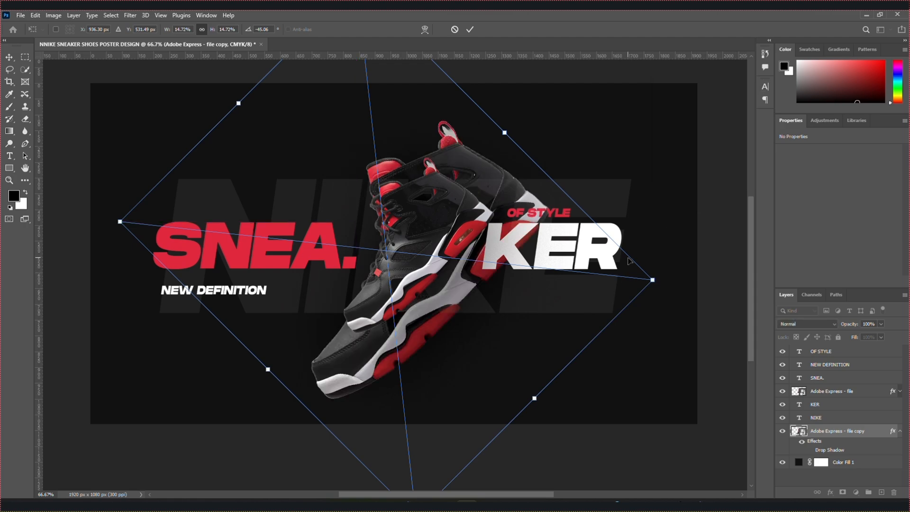
pyautogui.hotkey('ctrl', '-')
pyautogui.moveTo(591, 283); pyautogui.dragTo(717, 300)
pyautogui.moveTo(486, 312); pyautogui.dragTo(405, 279)
pyautogui.moveTo(637, 265); pyautogui.dragTo(747, 279)
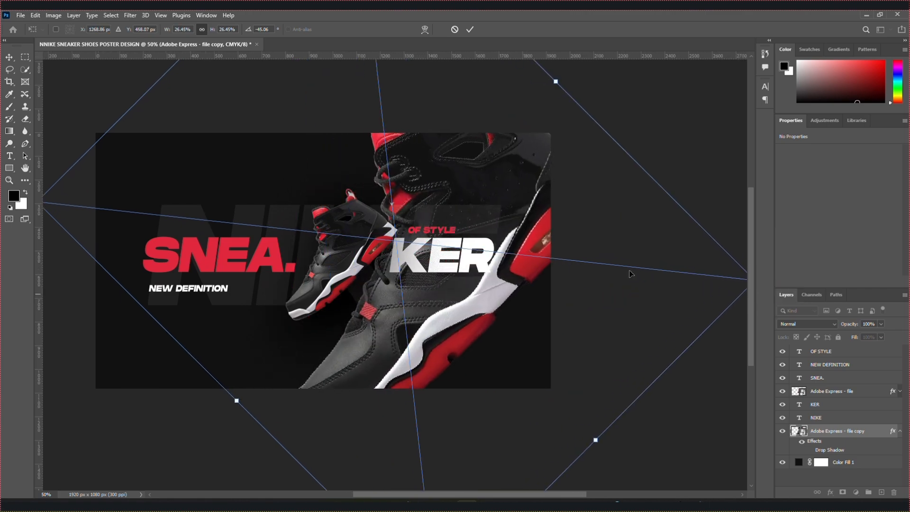
pyautogui.moveTo(486, 233); pyautogui.dragTo(417, 216)
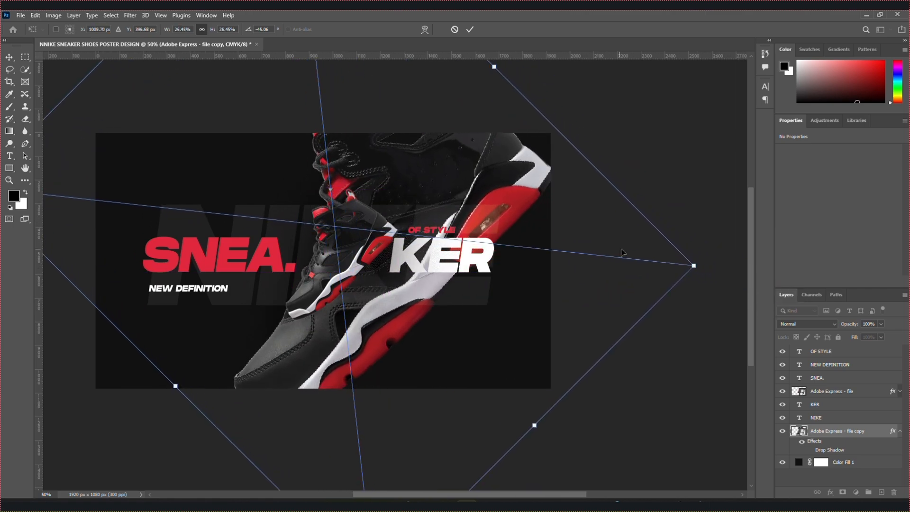
pyautogui.moveTo(694, 266); pyautogui.dragTo(655, 261)
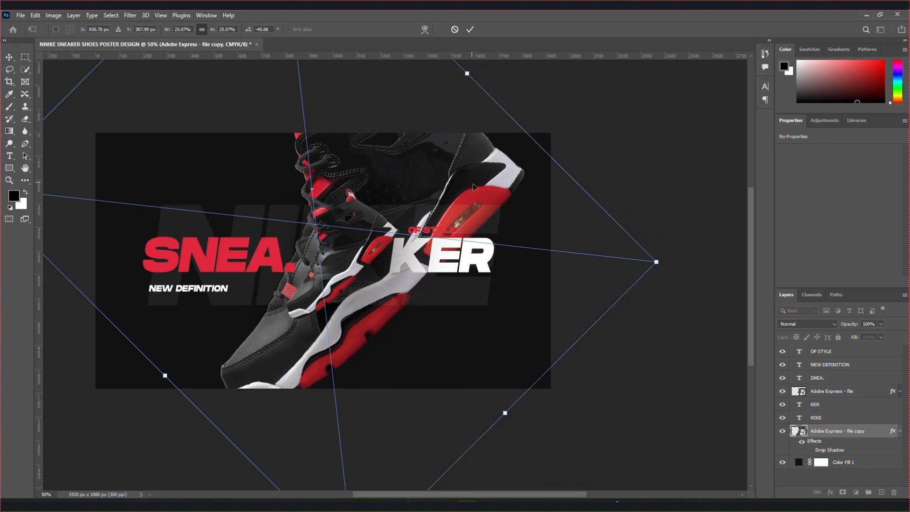
pyautogui.moveTo(474, 186); pyautogui.dragTo(480, 193)
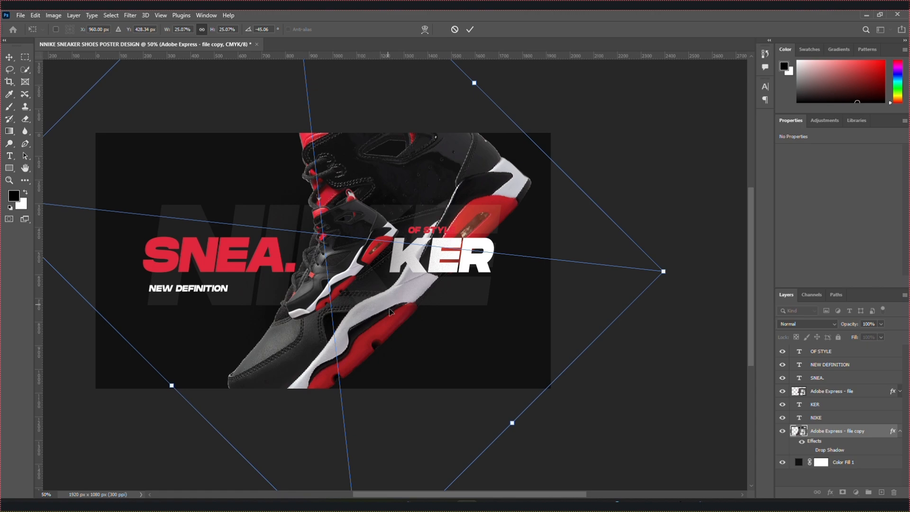
pyautogui.moveTo(390, 310); pyautogui.dragTo(374, 312)
pyautogui.moveTo(658, 267); pyautogui.dragTo(606, 262)
pyautogui.moveTo(422, 182); pyautogui.dragTo(430, 191)
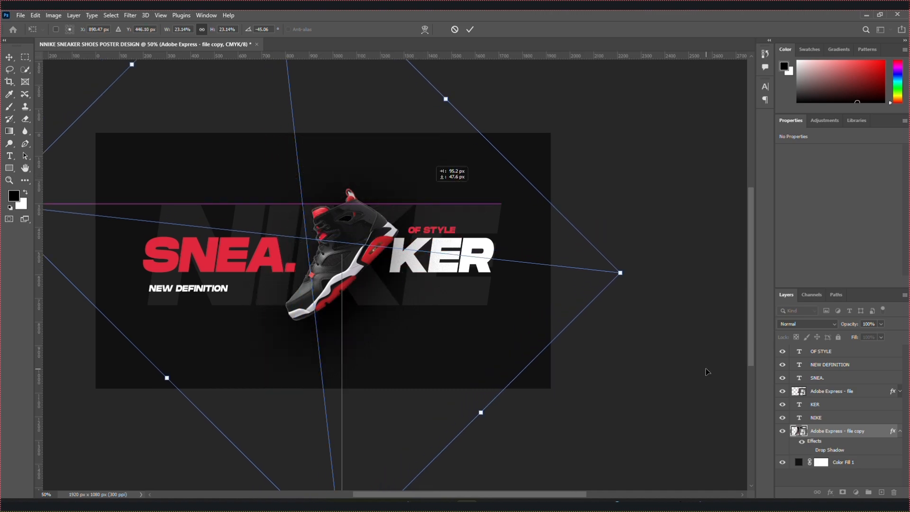
pyautogui.press('Return')
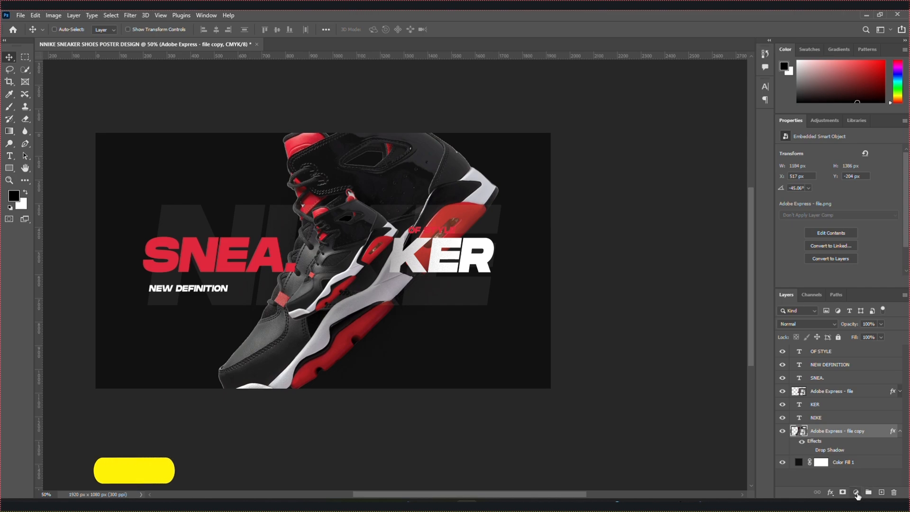
# - Add a Hue/Saturation adjustment layer clipped to the enlarged shoe copy
pyautogui.click(856, 492)
pyautogui.click(861, 401)
pyautogui.keyDown('alt'); pyautogui.click(801, 437); pyautogui.keyUp('alt')
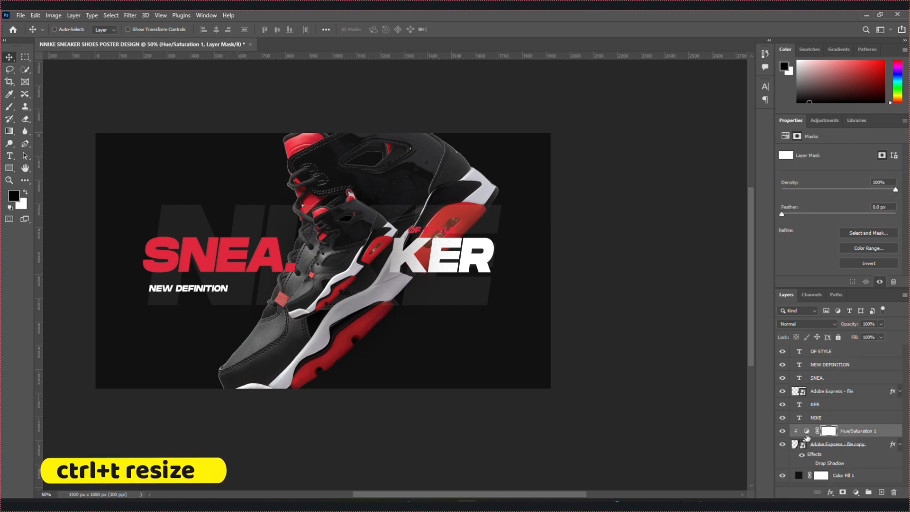
# - Set the Hue/Saturation adjustment on the enlarged shoe copy to Saturation -100 and lower that adjustment layer's opacity
pyautogui.moveTo(820, 206); pyautogui.dragTo(738, 206)
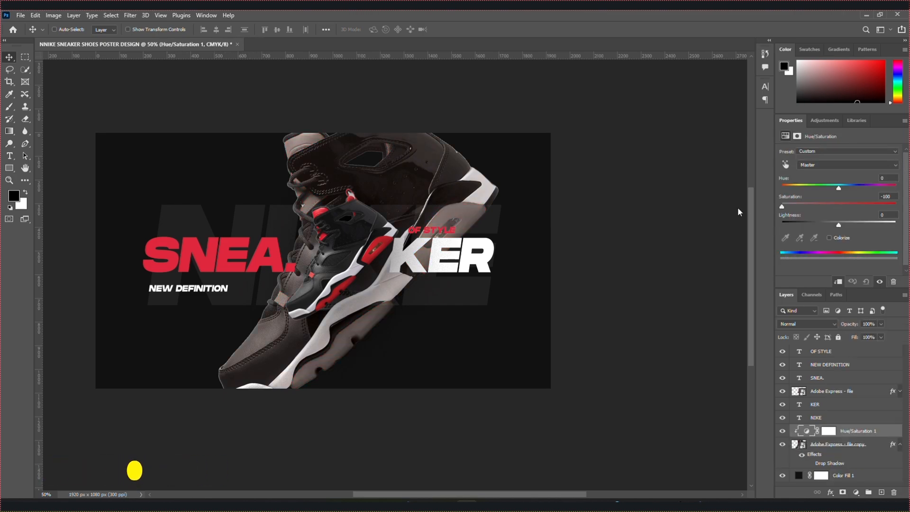
pyautogui.click(900, 444)
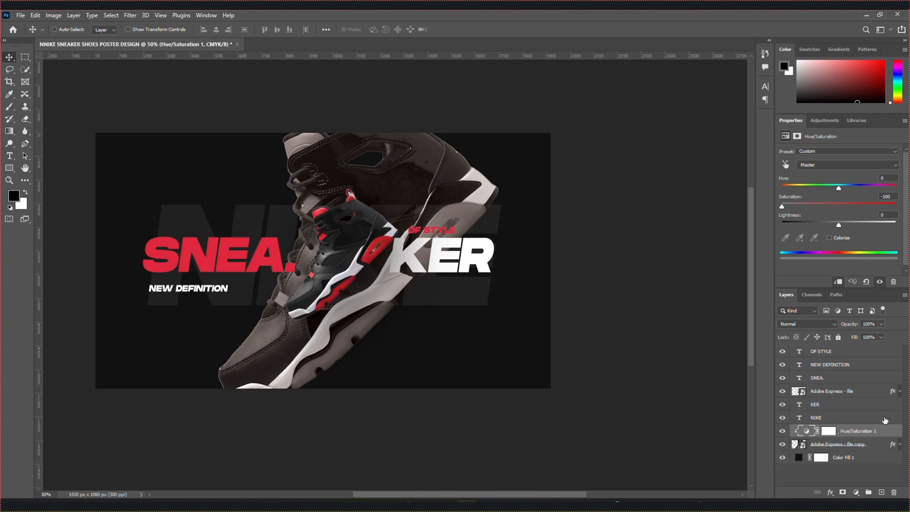
pyautogui.click(881, 323)
pyautogui.moveTo(882, 334); pyautogui.dragTo(853, 338)
# - Reduce the enlarged background shoe copy's layer opacity to 10% and deselect the layer
pyautogui.click(820, 446)
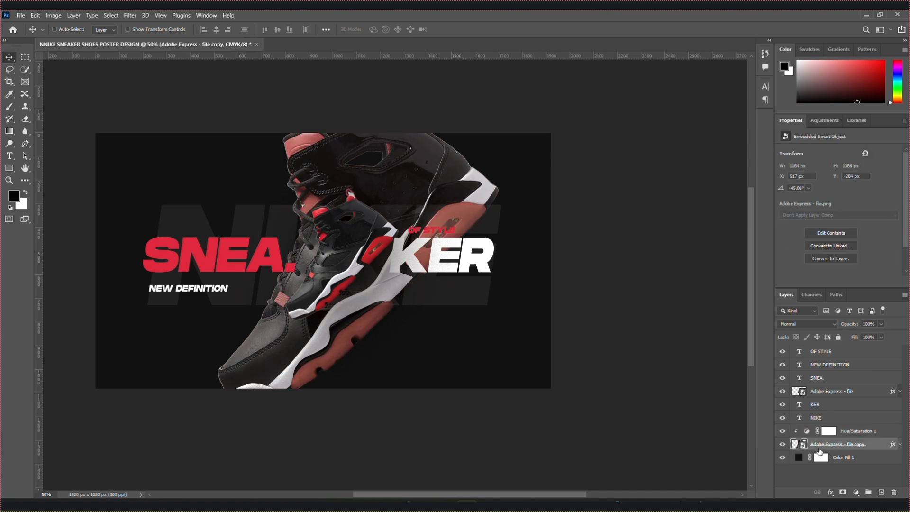
pyautogui.click(881, 324)
pyautogui.moveTo(882, 334); pyautogui.dragTo(855, 337)
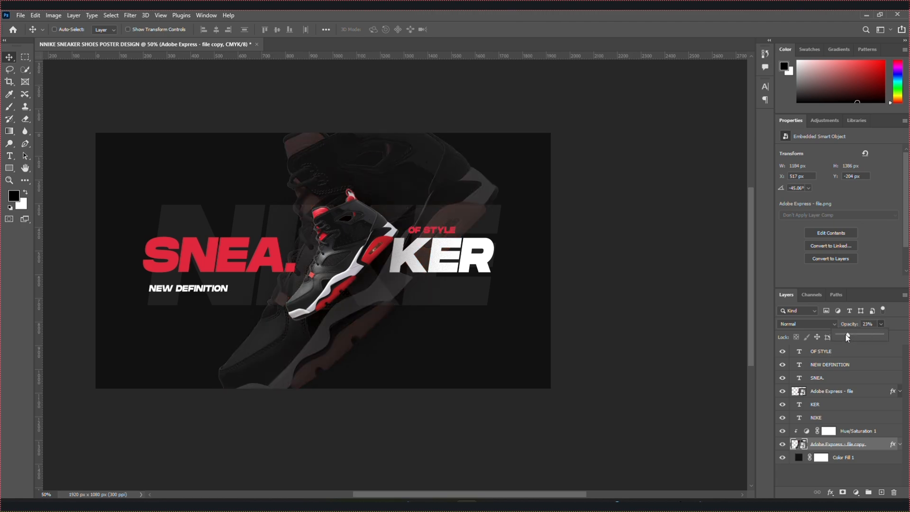
pyautogui.moveTo(844, 337); pyautogui.dragTo(842, 336)
pyautogui.click(876, 396)
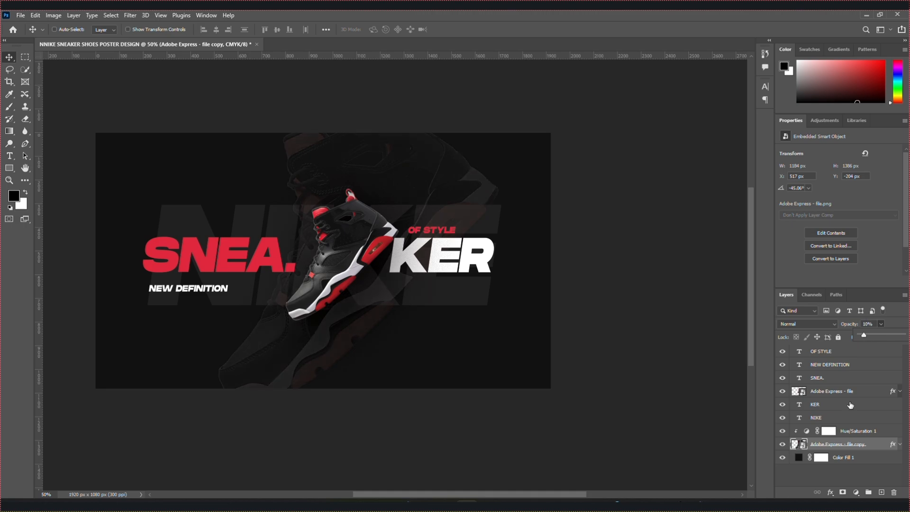
pyautogui.click(817, 481)
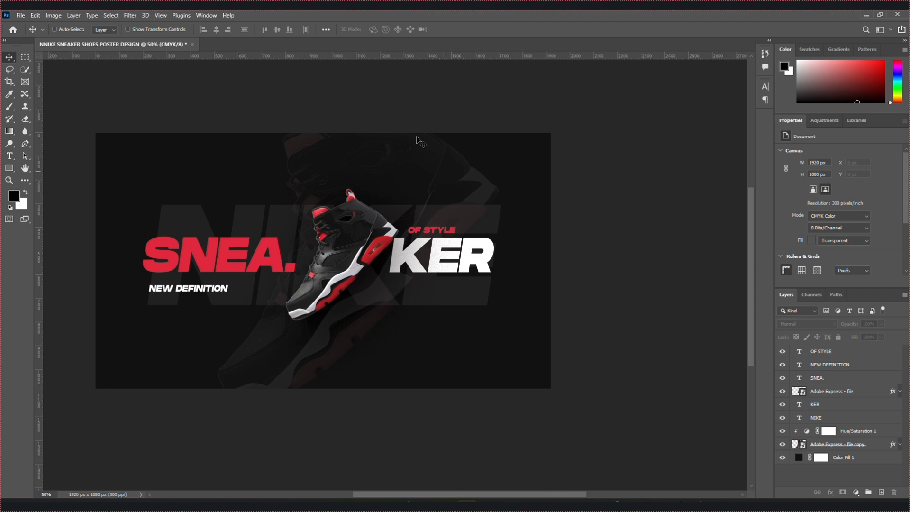
pyautogui.scroll(-1, 633, 232)
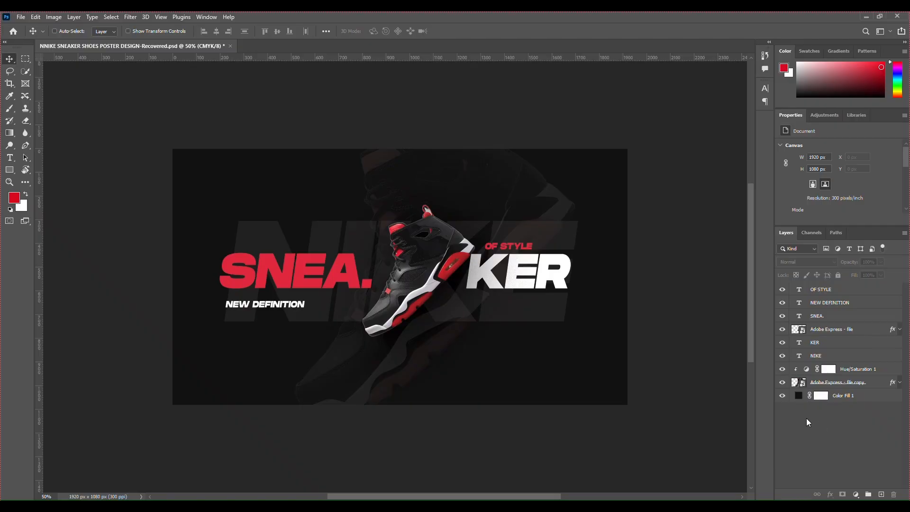
# - Set the foreground color to the red sampled from the SNEA. lettering, #e1283d
pyautogui.click(26, 157)
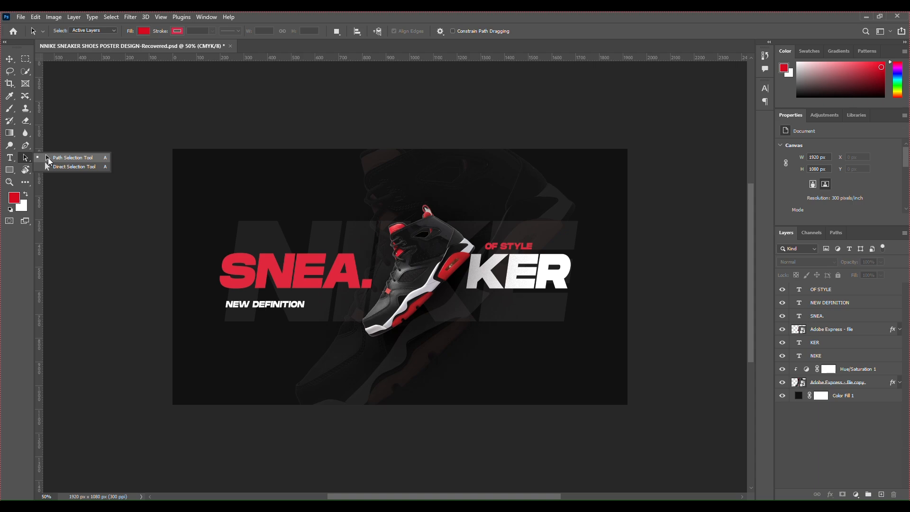
pyautogui.click(26, 145)
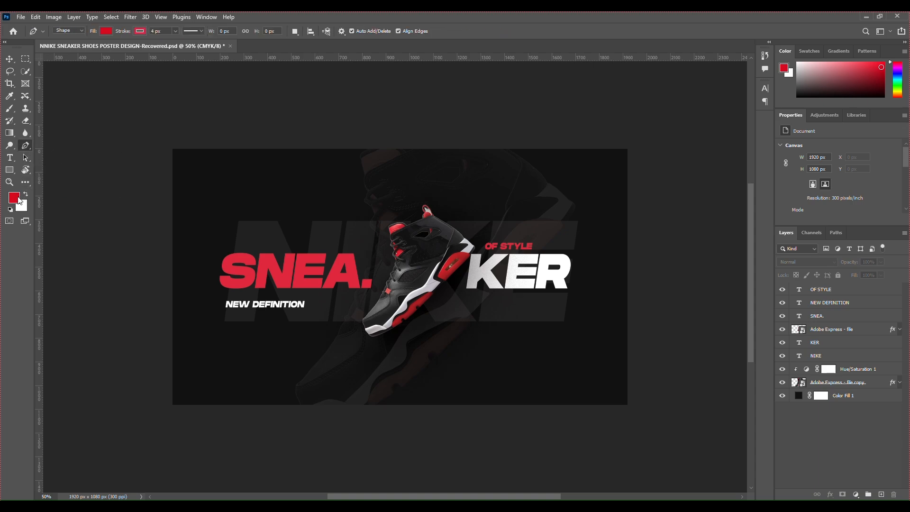
pyautogui.click(17, 198)
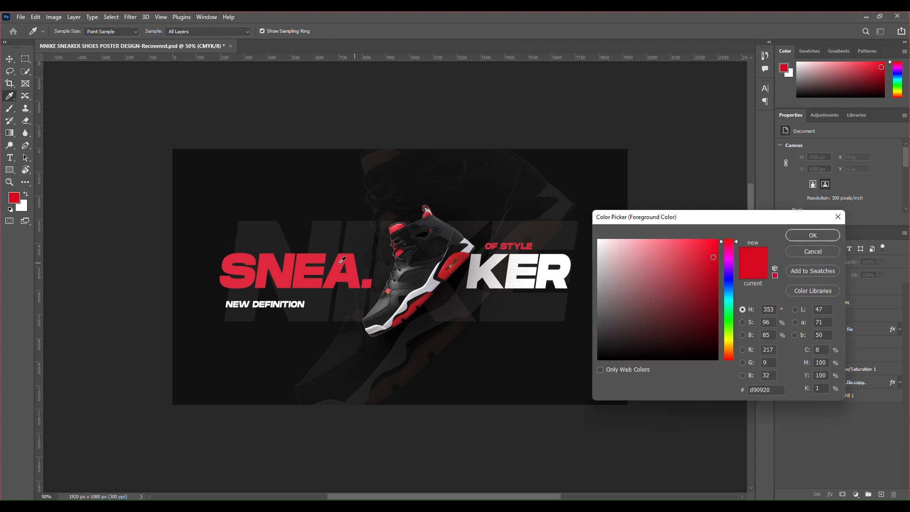
pyautogui.click(302, 270)
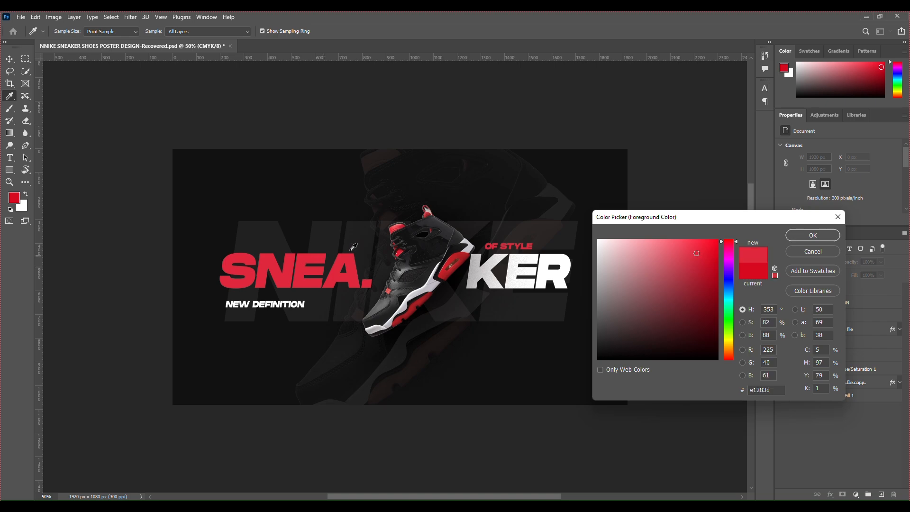
pyautogui.click(812, 235)
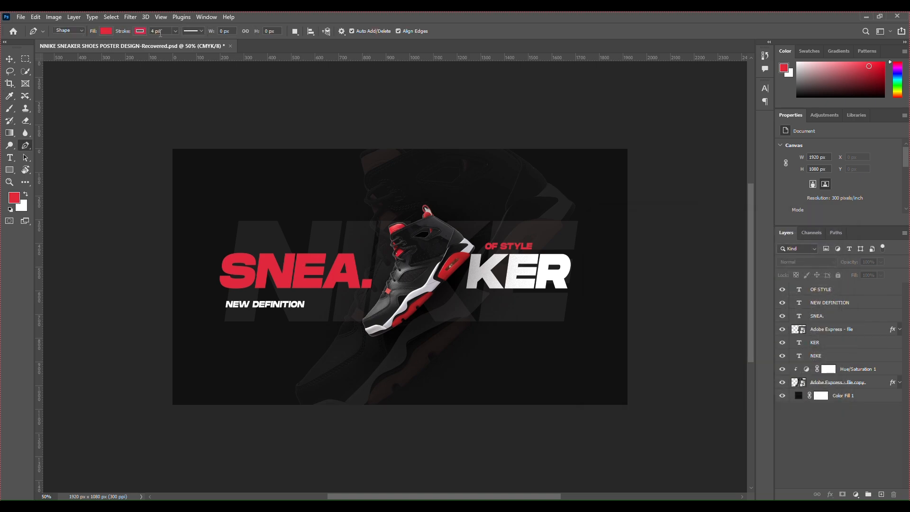
pyautogui.click(153, 31)
pyautogui.click(9, 59)
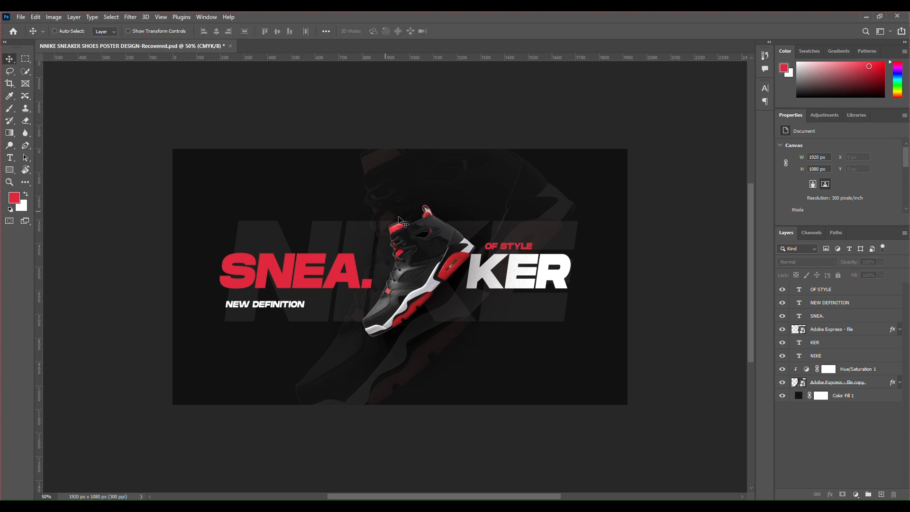
# - Draw a closed red triangle shape about 115 by 106 px with the Pen tool, above the OF STYLE text beside the shoe's heel
pyautogui.click(23, 160)
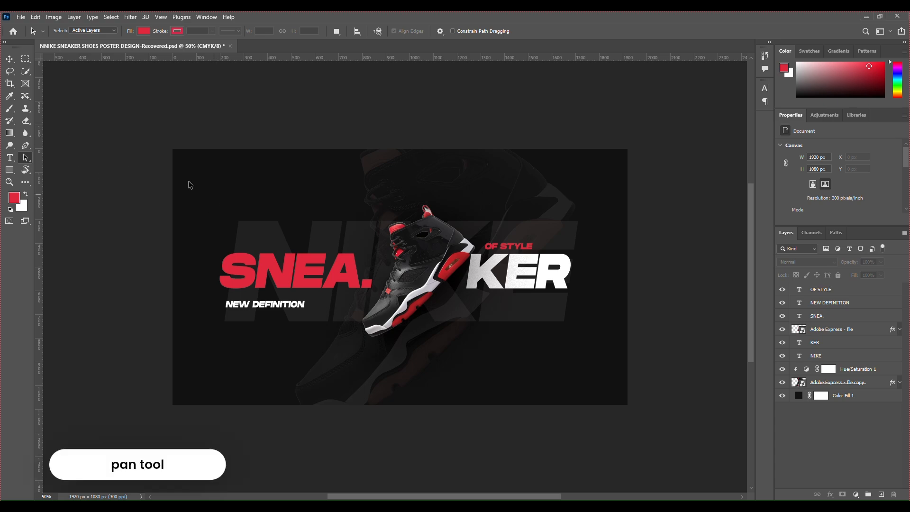
pyautogui.moveTo(26, 145); pyautogui.dragTo(72, 151)
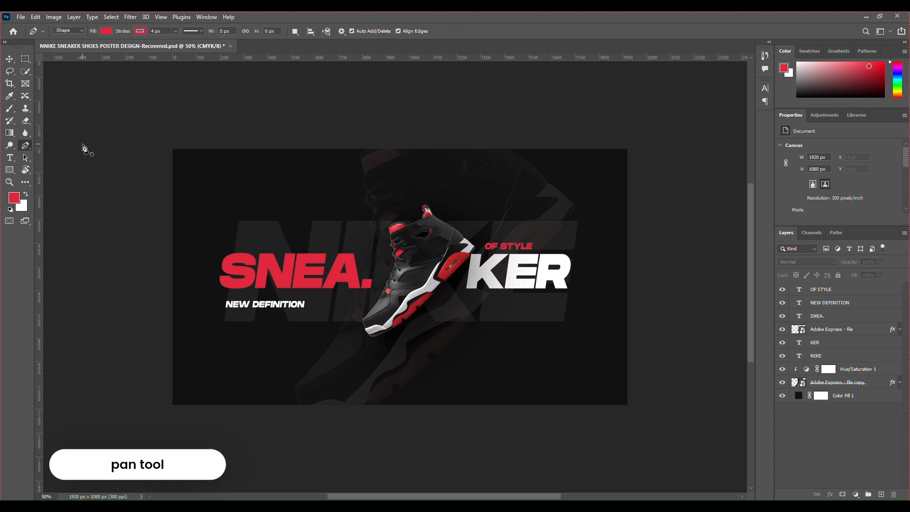
pyautogui.hotkey('ctrl', '+')
pyautogui.hotkey('ctrl', '+')
pyautogui.hotkey('ctrl', '+')
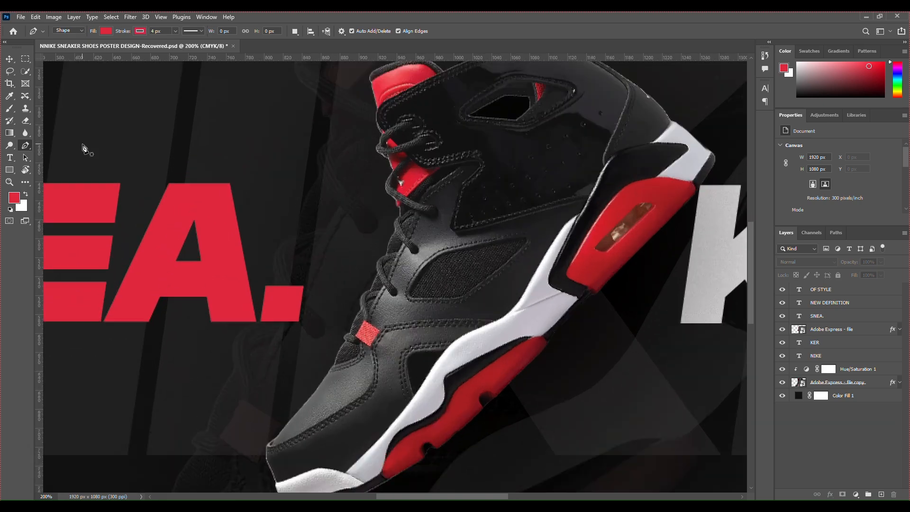
pyautogui.moveTo(436, 144); pyautogui.dragTo(251, 251)
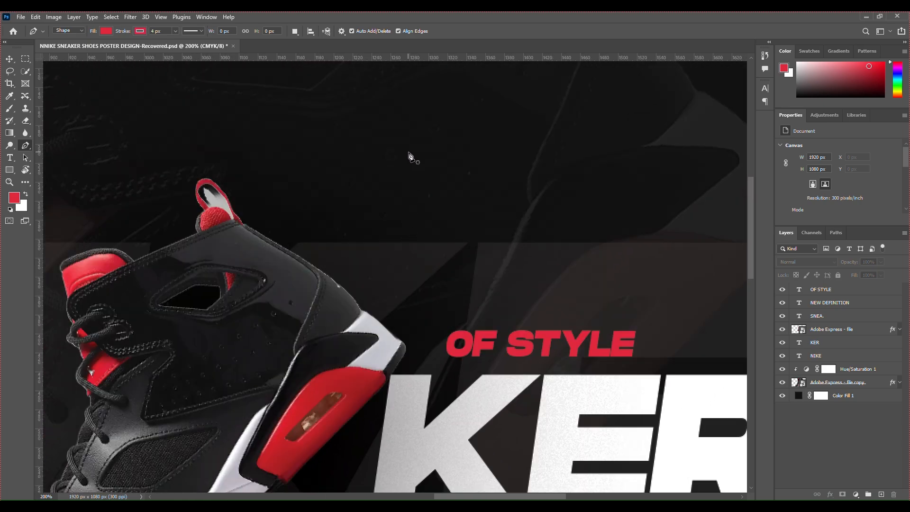
pyautogui.click(392, 134)
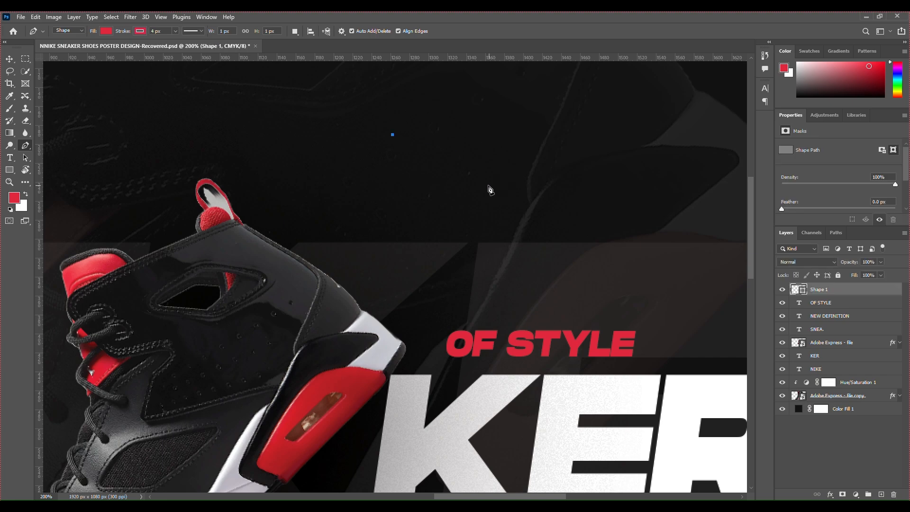
pyautogui.click(467, 186)
pyautogui.moveTo(468, 187); pyautogui.dragTo(476, 167)
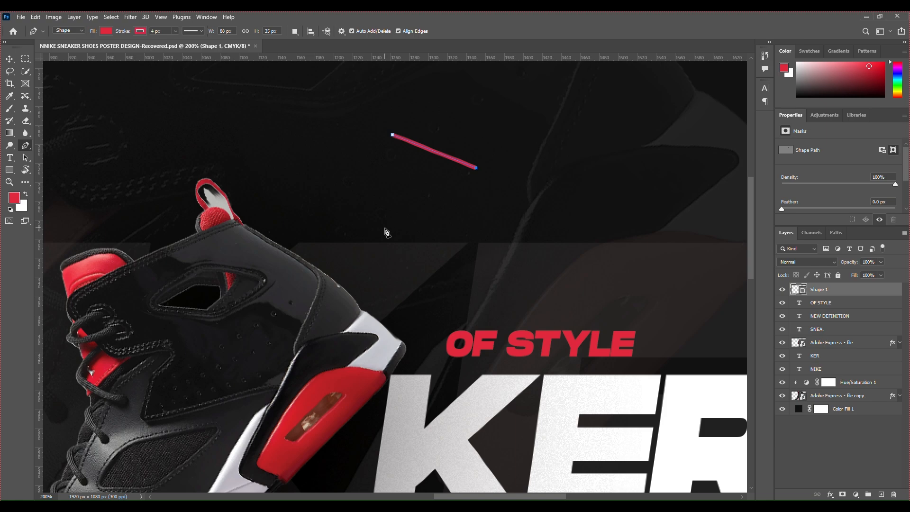
pyautogui.click(367, 236)
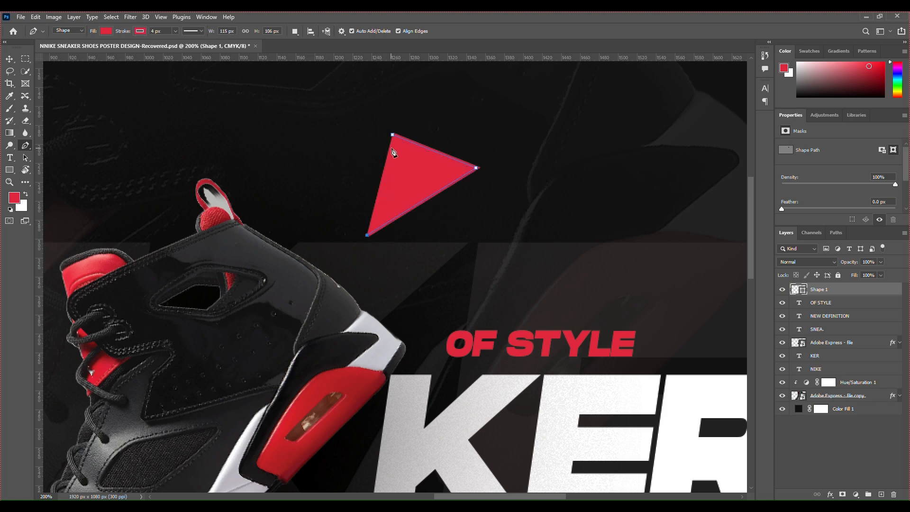
pyautogui.click(393, 134)
# - Try to set the red triangle's stroke width to 0, undo the last change and deselect the shape layer
pyautogui.write('0')
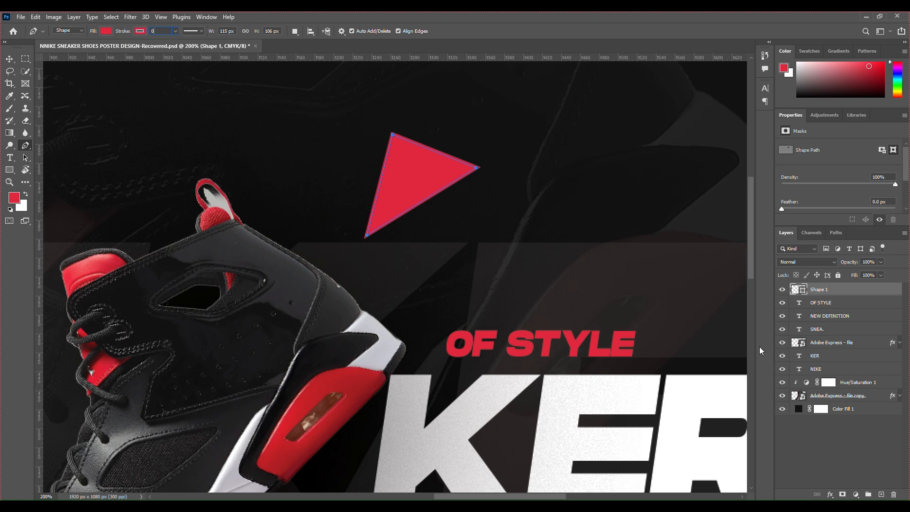
pyautogui.click(410, 193)
pyautogui.hotkey('ctrl', 'z')
pyautogui.click(8, 59)
pyautogui.press('p')
pyautogui.click(10, 59)
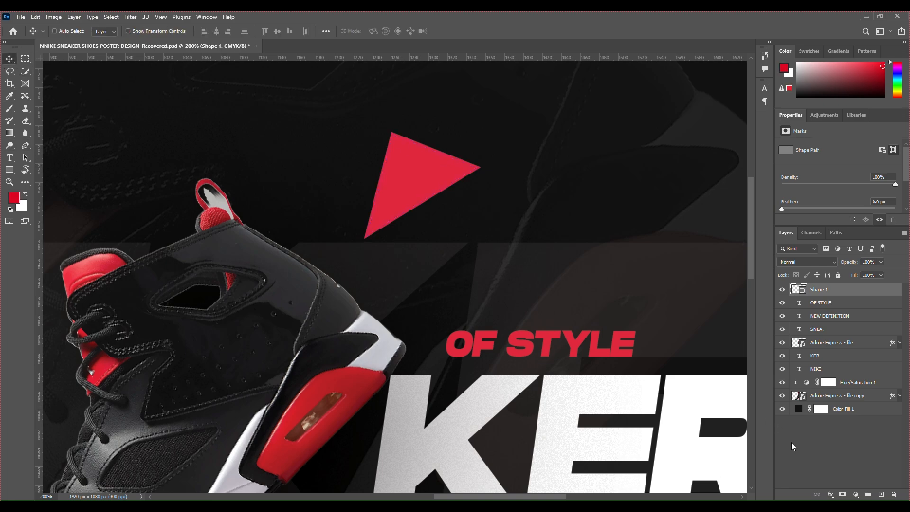
pyautogui.hotkey('alt', 'ctrl', 'a')
# - Choose the darker red #da031b as foreground color and set the Pen tool's shape stroke to no color
pyautogui.moveTo(26, 146); pyautogui.dragTo(48, 151)
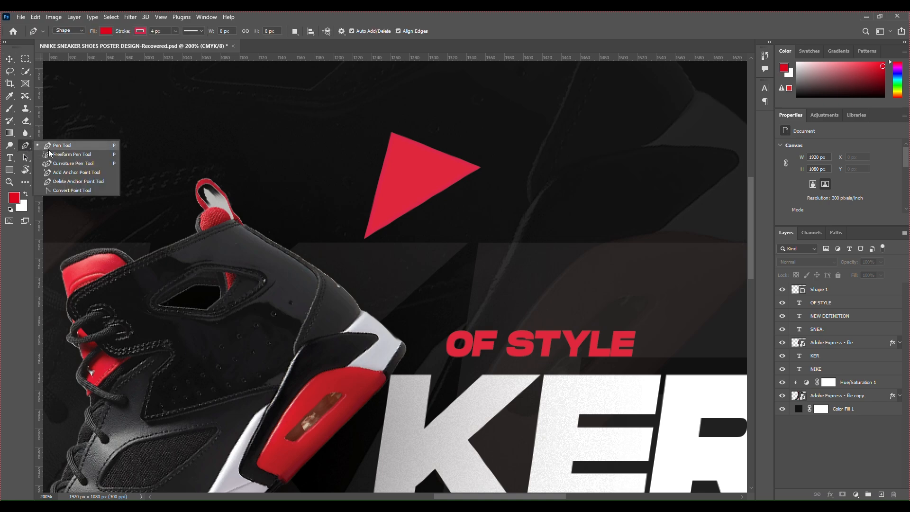
pyautogui.click(18, 198)
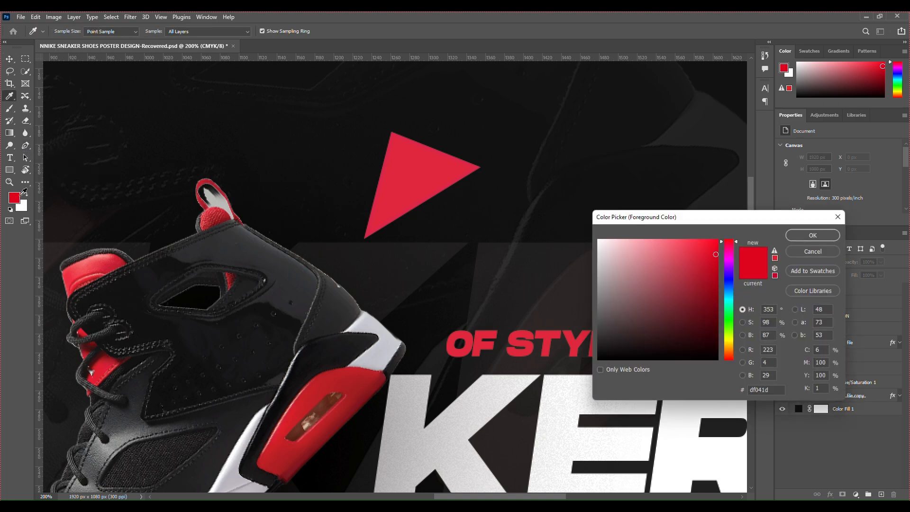
pyautogui.click(714, 258)
pyautogui.click(813, 235)
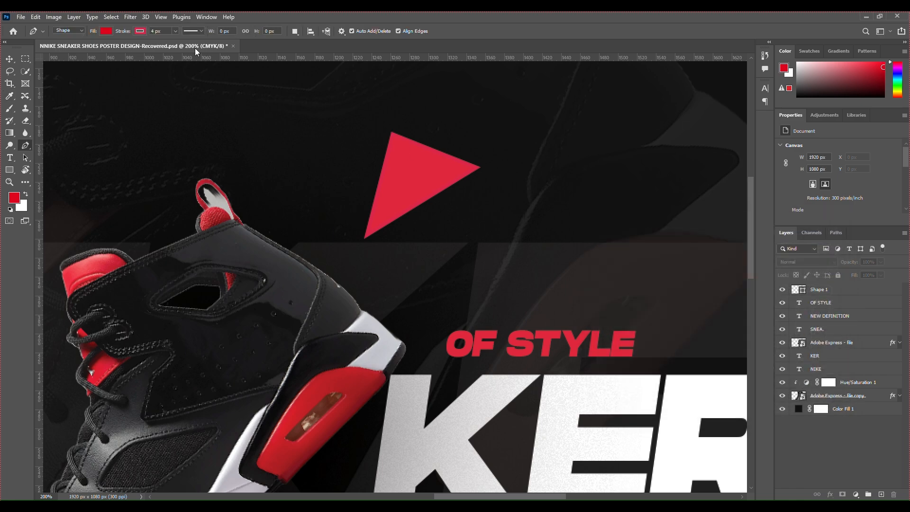
pyautogui.click(176, 31)
pyautogui.click(174, 32)
pyautogui.click(140, 31)
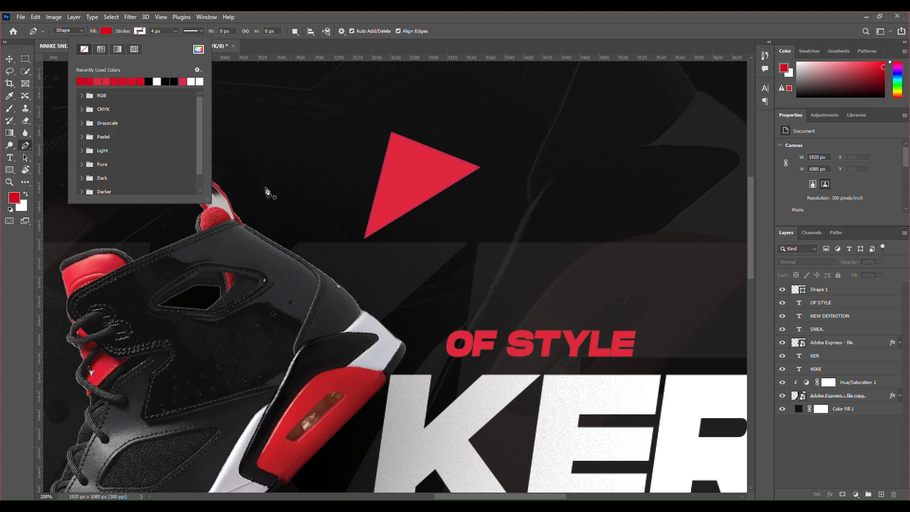
pyautogui.click(821, 452)
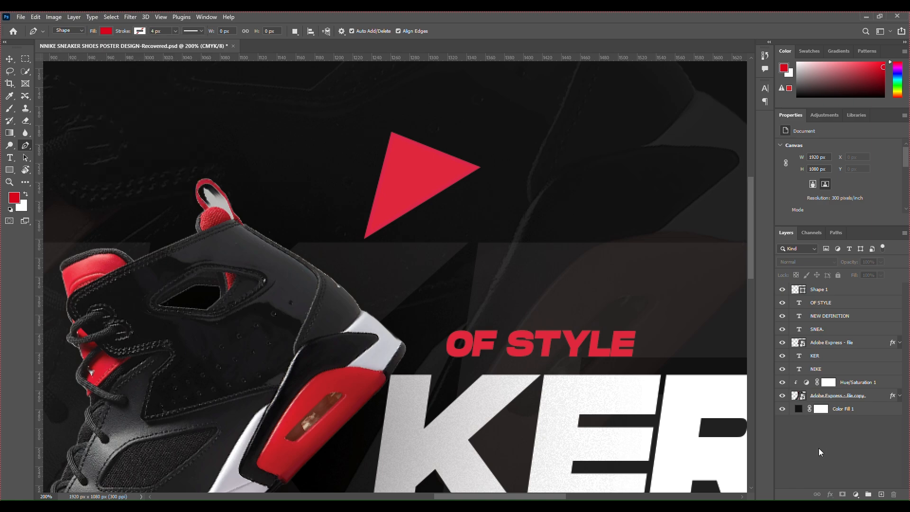
# - Draw a darker red facet about 93 by 38 px along the triangle's upper edge, with its third corner inside the triangle
pyautogui.click(392, 133)
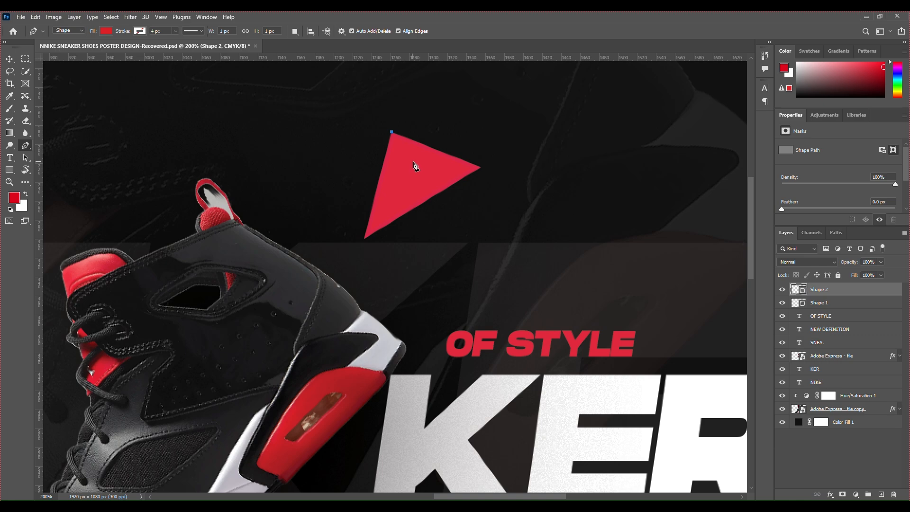
pyautogui.click(413, 163)
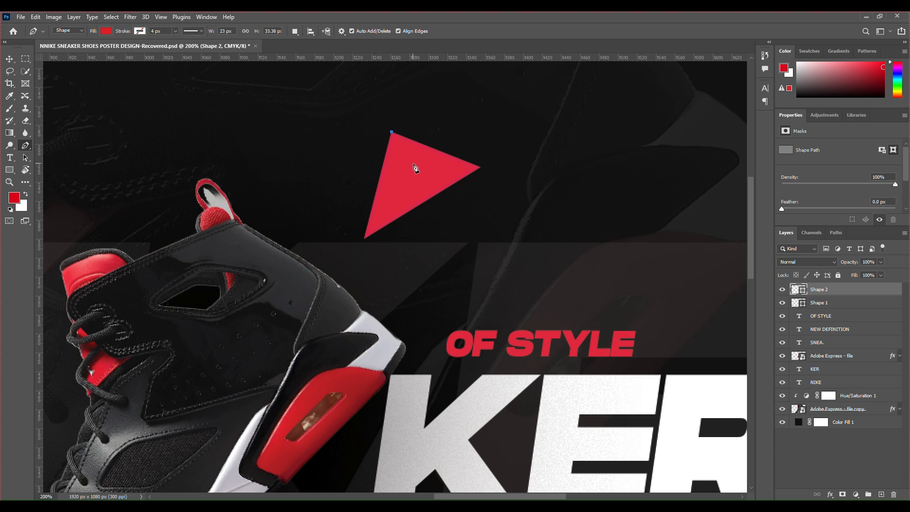
pyautogui.click(480, 168)
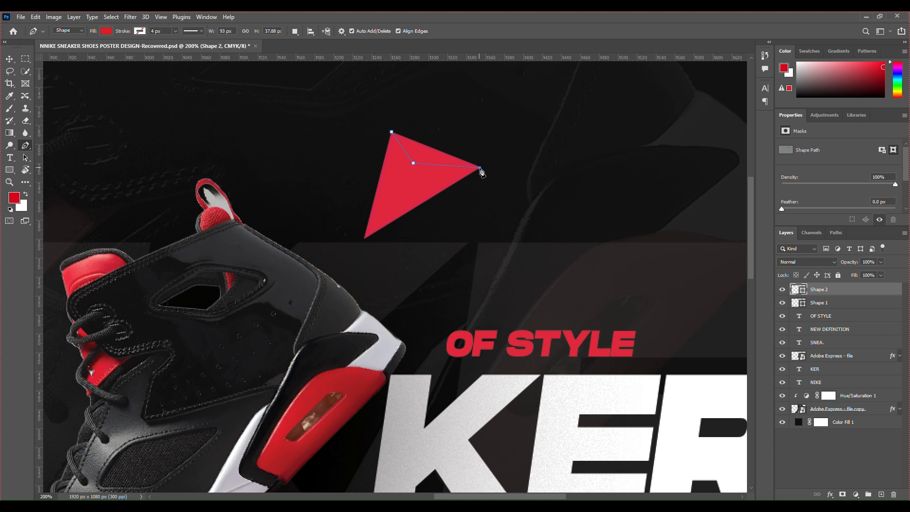
pyautogui.click(391, 133)
pyautogui.click(9, 59)
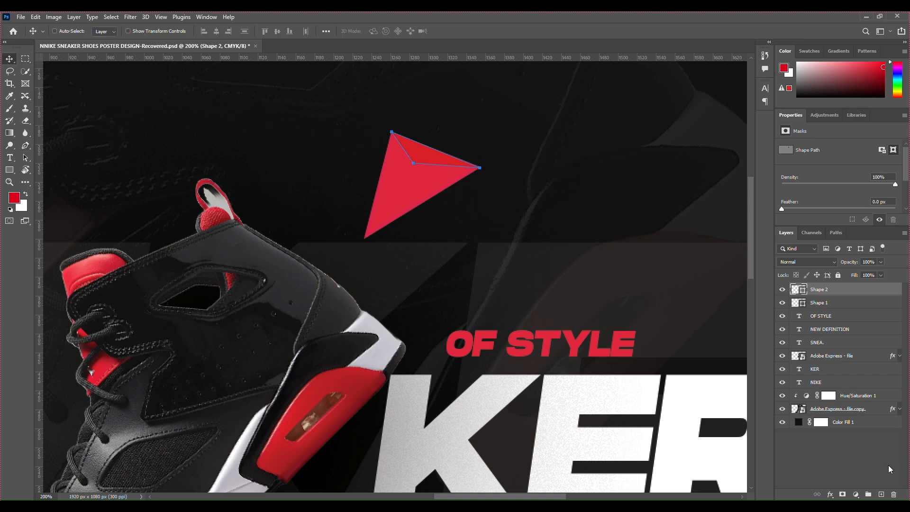
pyautogui.click(869, 454)
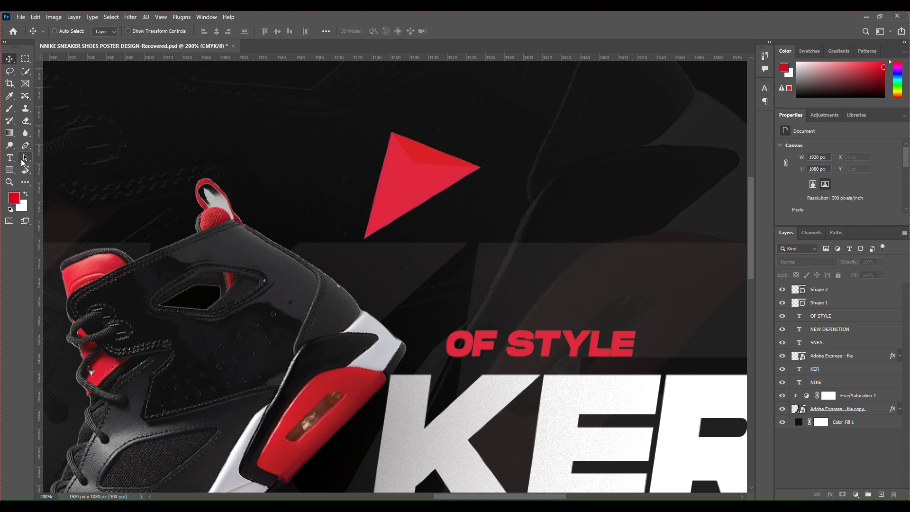
# - Set the foreground color to a light pinkish red, #ff7080, for the next Pen tool shape
pyautogui.moveTo(26, 145); pyautogui.dragTo(50, 145)
pyautogui.click(14, 198)
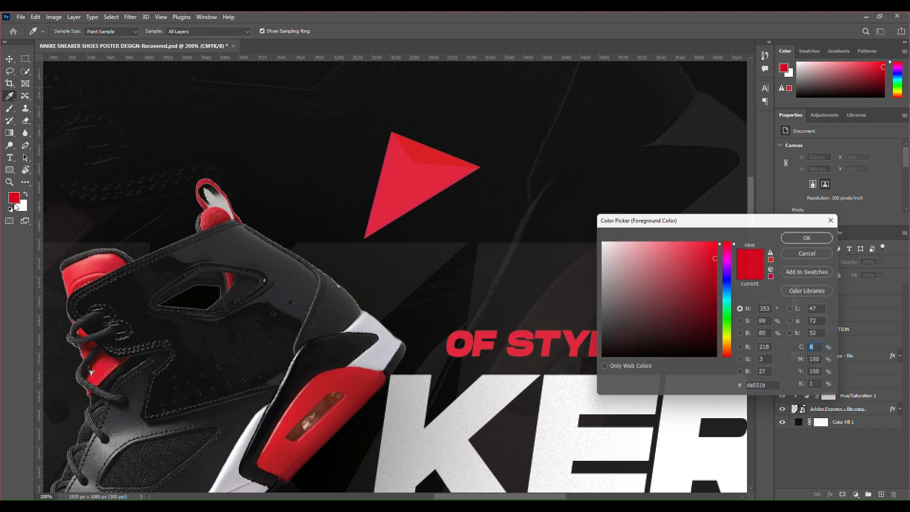
pyautogui.moveTo(670, 248); pyautogui.dragTo(665, 239)
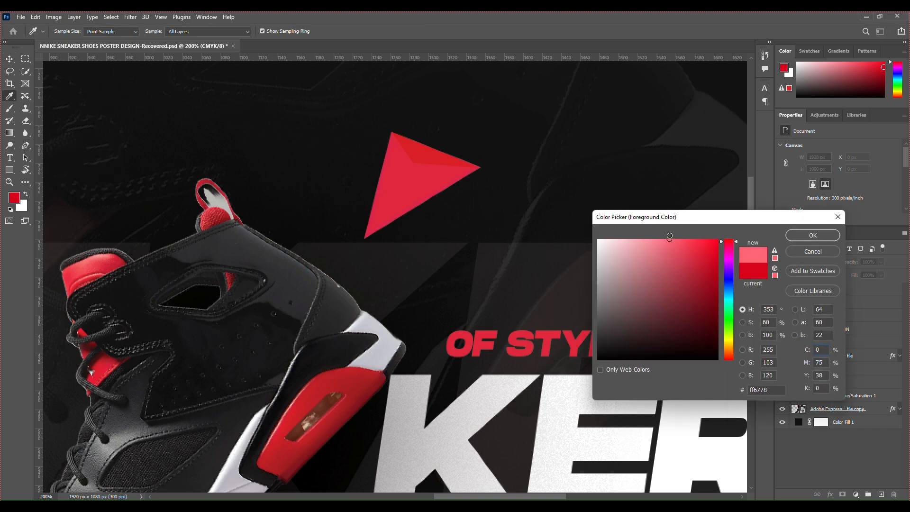
pyautogui.click(804, 235)
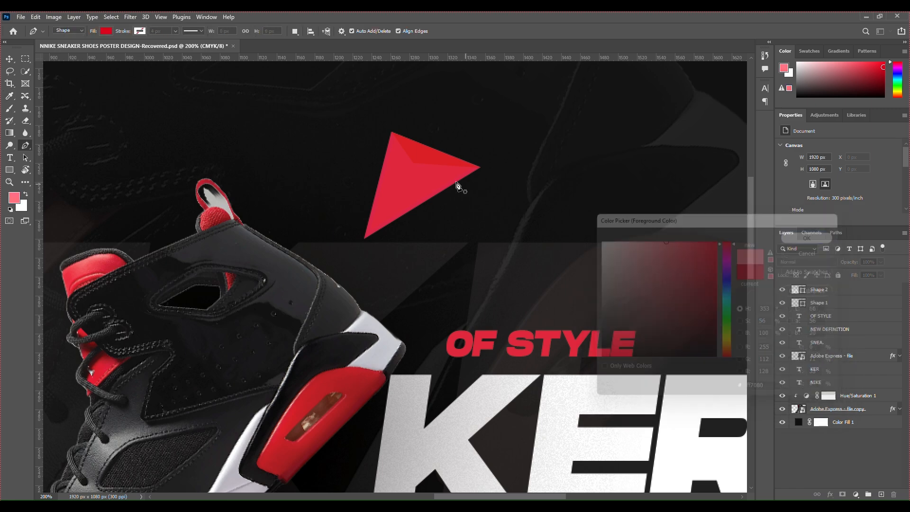
# - Draw a pinkish red facet about 49 by 113 px along the triangle's left edge, meeting the inner corner of the darker facet, and deselect it
pyautogui.click(392, 132)
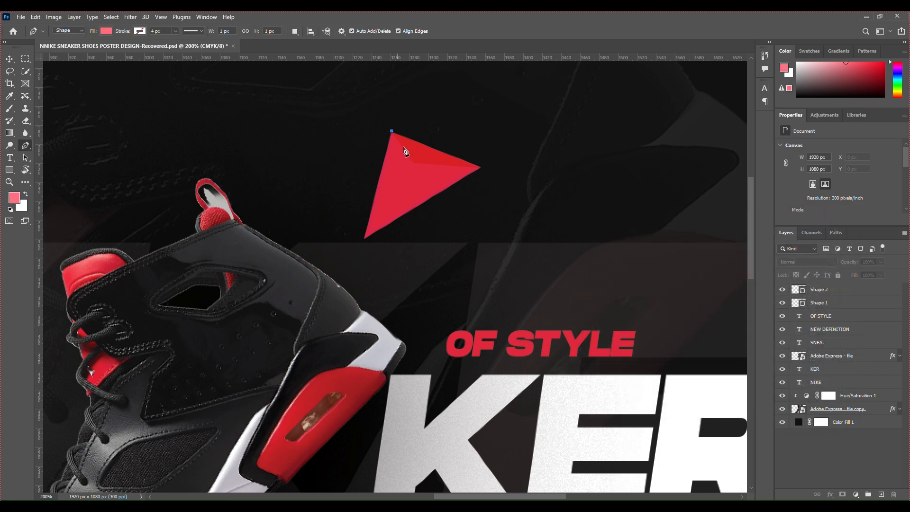
pyautogui.click(411, 164)
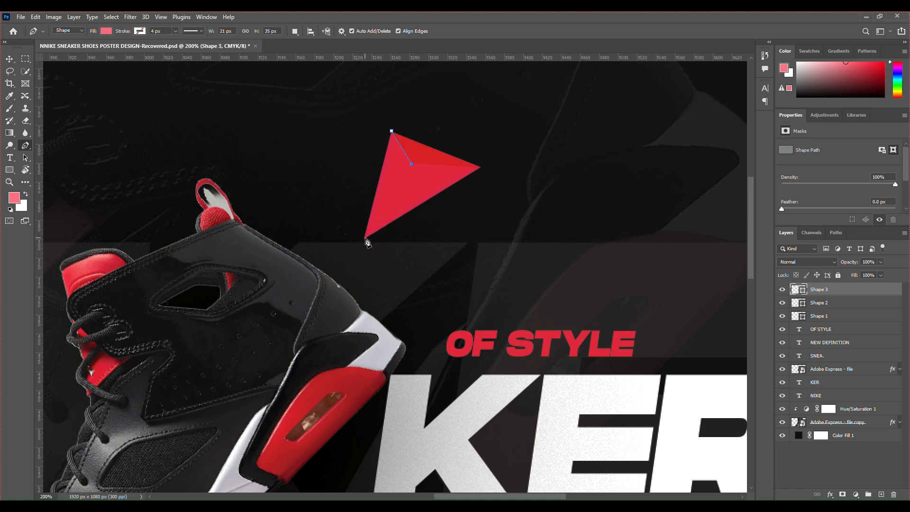
pyautogui.click(366, 238)
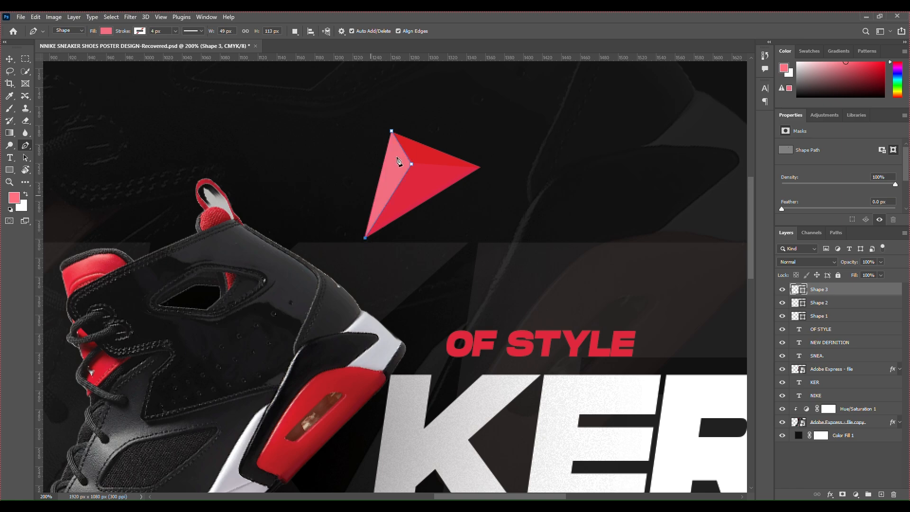
pyautogui.click(392, 131)
pyautogui.click(9, 58)
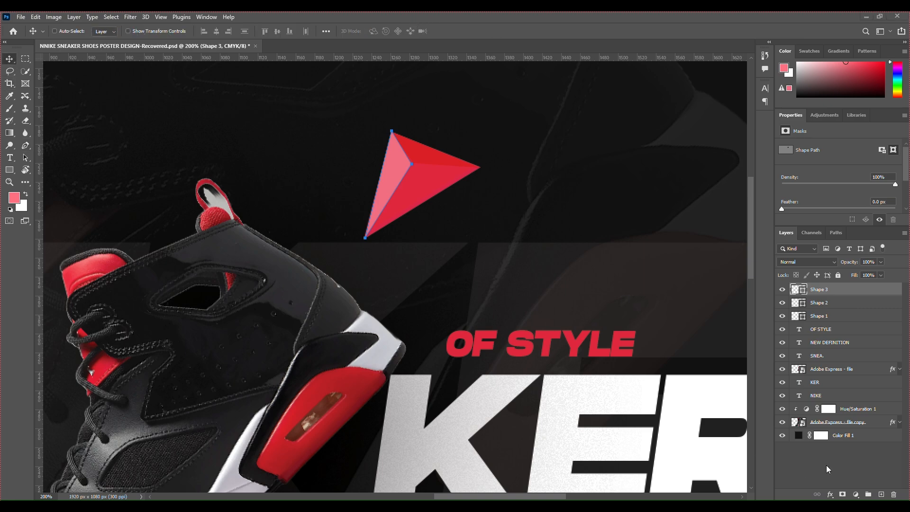
pyautogui.click(803, 460)
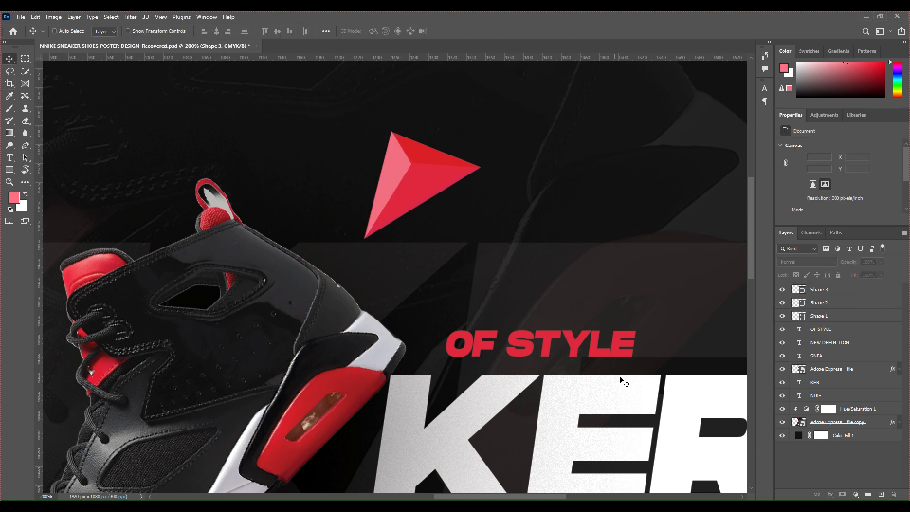
# - Group the three shape layers that make up the faceted triangle
pyautogui.hotkey('ctrl', '-')
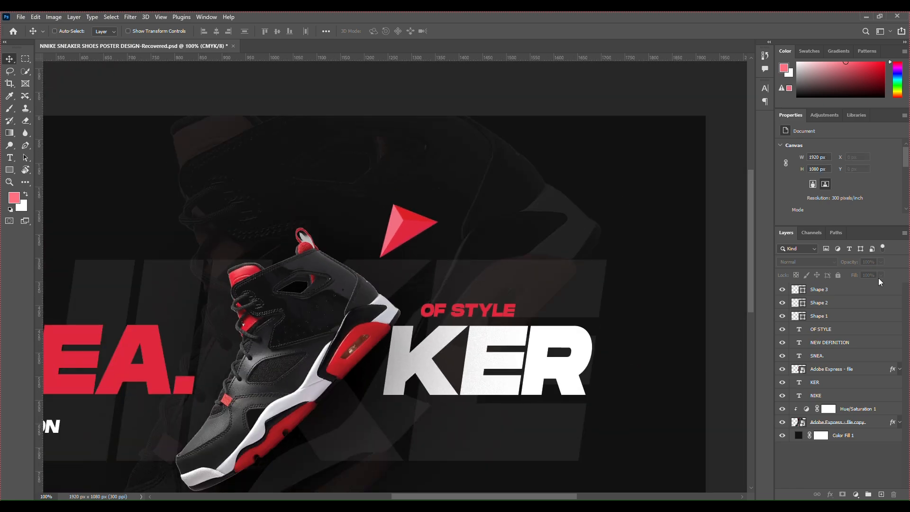
pyautogui.click(850, 319)
pyautogui.keyDown('shift'); pyautogui.click(836, 290); pyautogui.keyUp('shift')
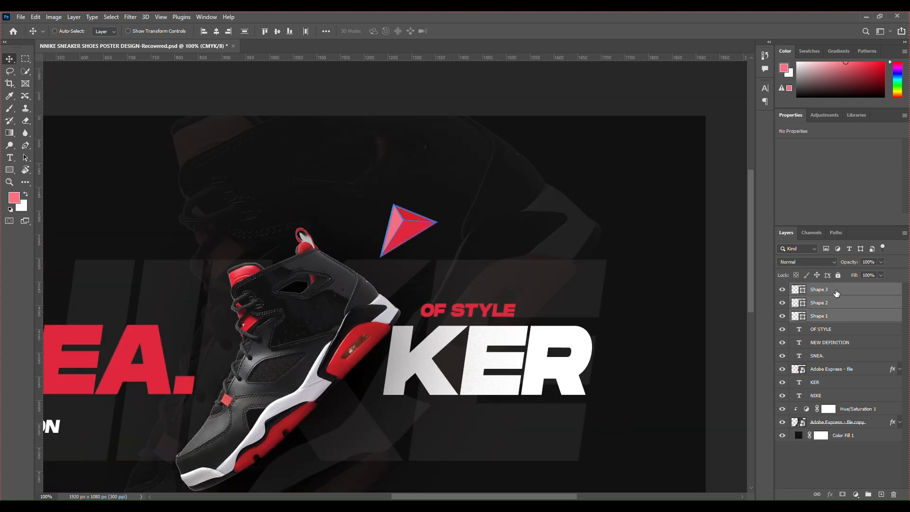
pyautogui.press('ctrl')
pyautogui.hotkey('ctrl', 'g')
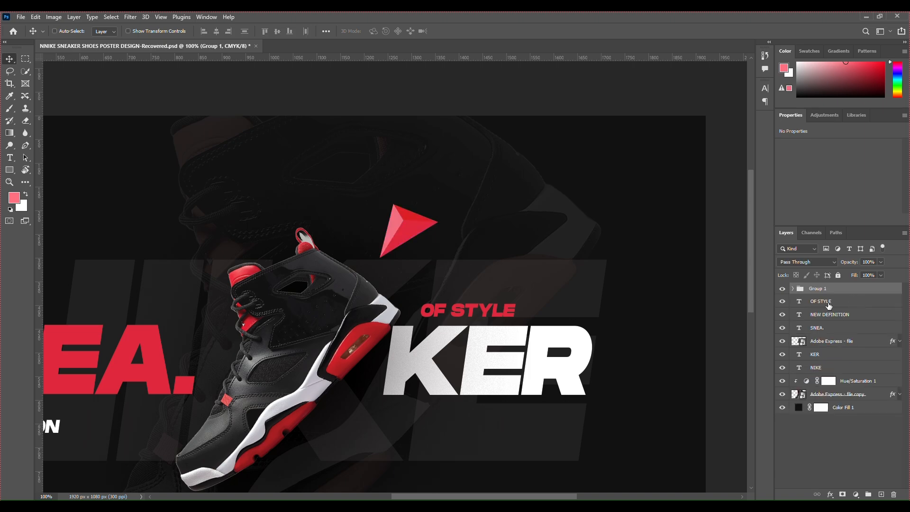
# - Rename the triangle's layer group to "tri 3d"
pyautogui.doubleClick(818, 290)
pyautogui.write('t')
pyautogui.write('ri')
pyautogui.click(849, 453)
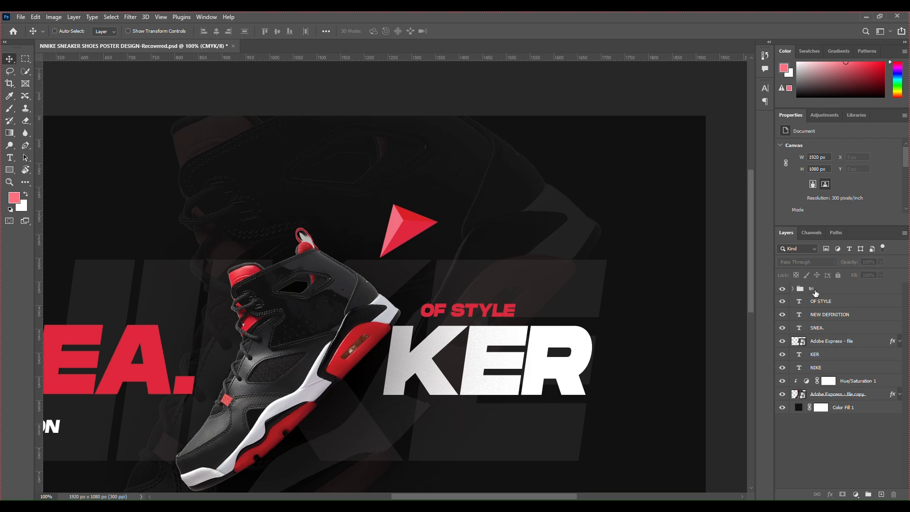
pyautogui.doubleClick(814, 289)
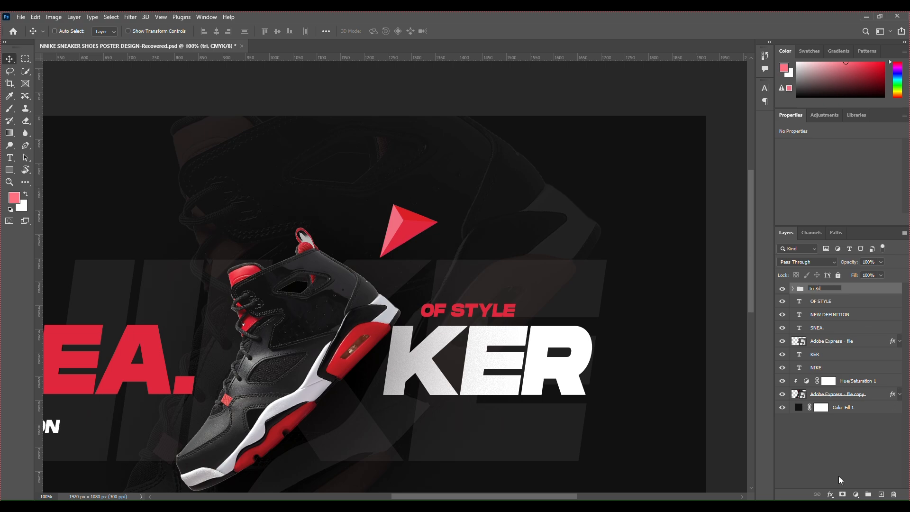
pyautogui.click(838, 440)
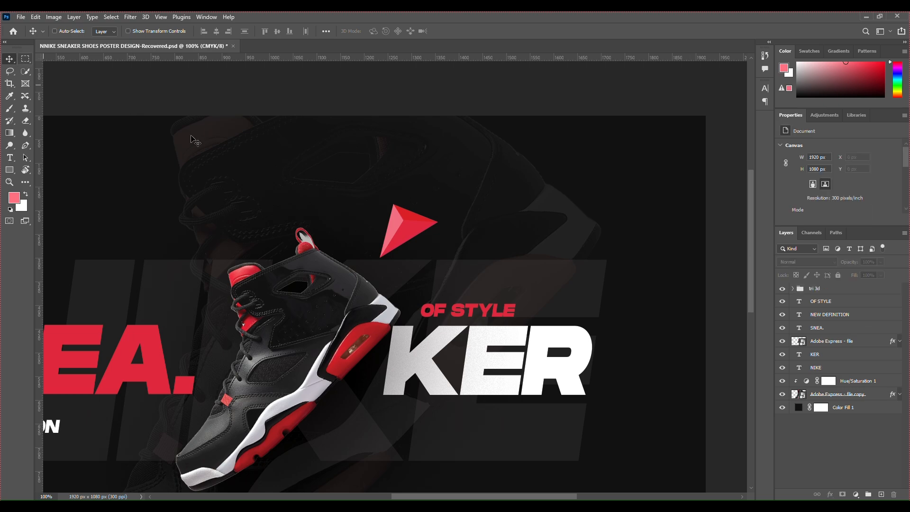
# - Duplicate the "tri 3d" group three times
pyautogui.click(400, 226)
pyautogui.click(447, 197)
pyautogui.click(823, 289)
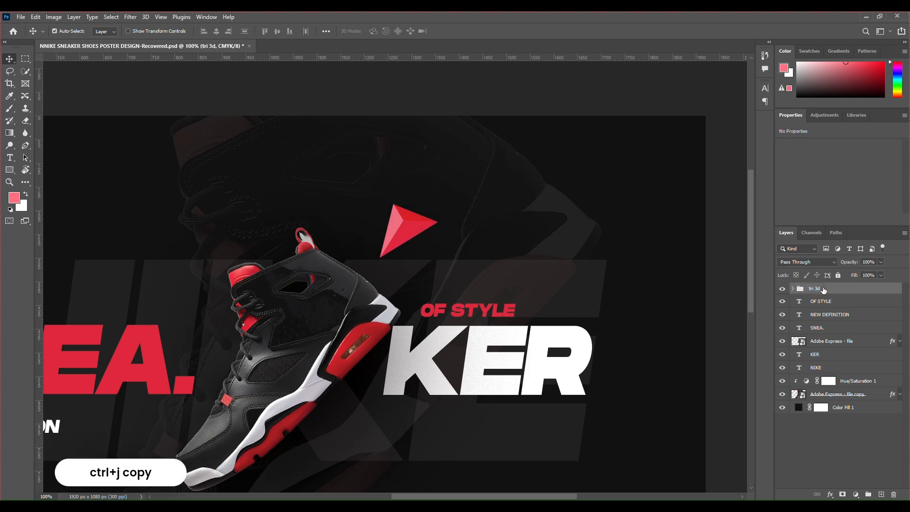
pyautogui.hotkey('ctrl', 'j')
pyautogui.hotkey('ctrl', 'j')
pyautogui.hotkey('ctrl', 'j')
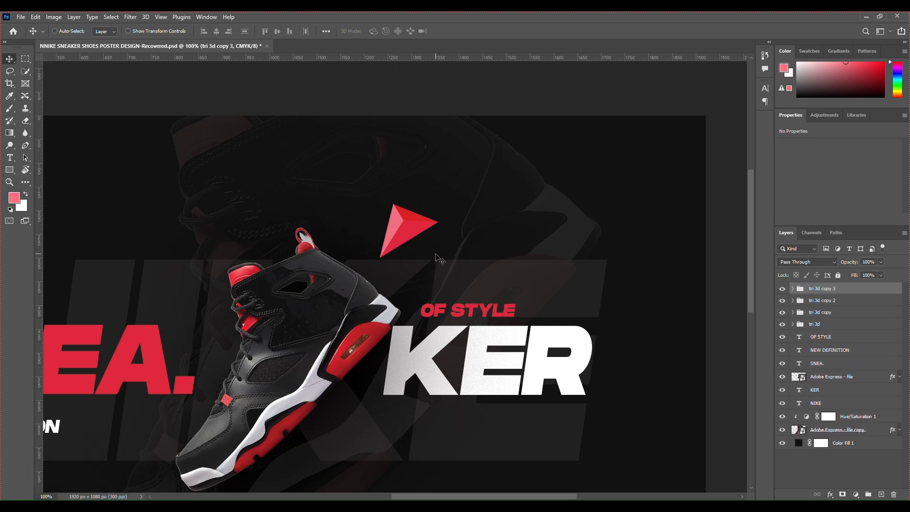
# - Place the "tri 3d copy" triangle just left of the original above the shoe, scaled to about 46% and rotated about -67°
pyautogui.click(823, 313)
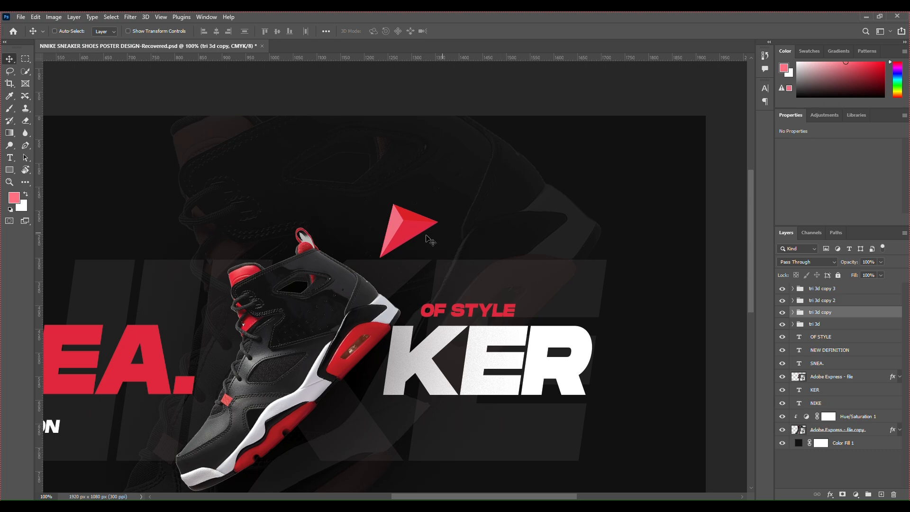
pyautogui.moveTo(401, 233); pyautogui.dragTo(374, 237)
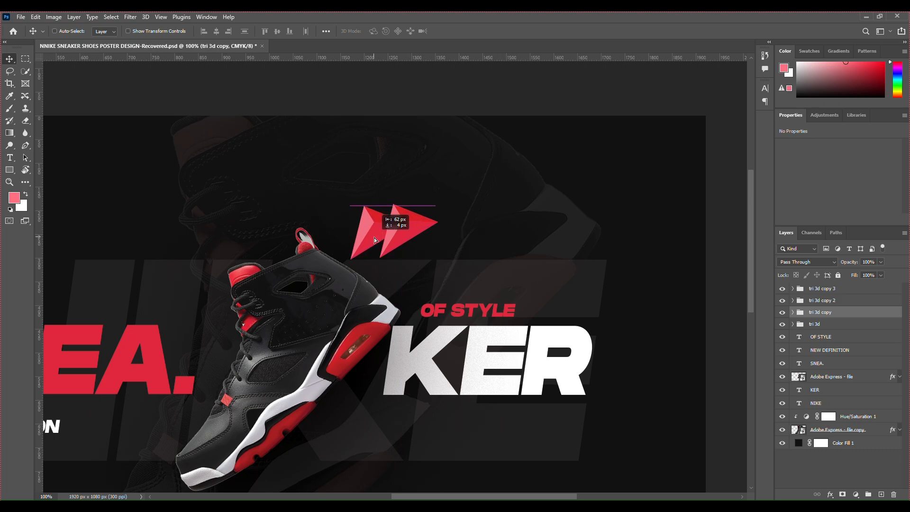
pyautogui.hotkey('ctrl', 't')
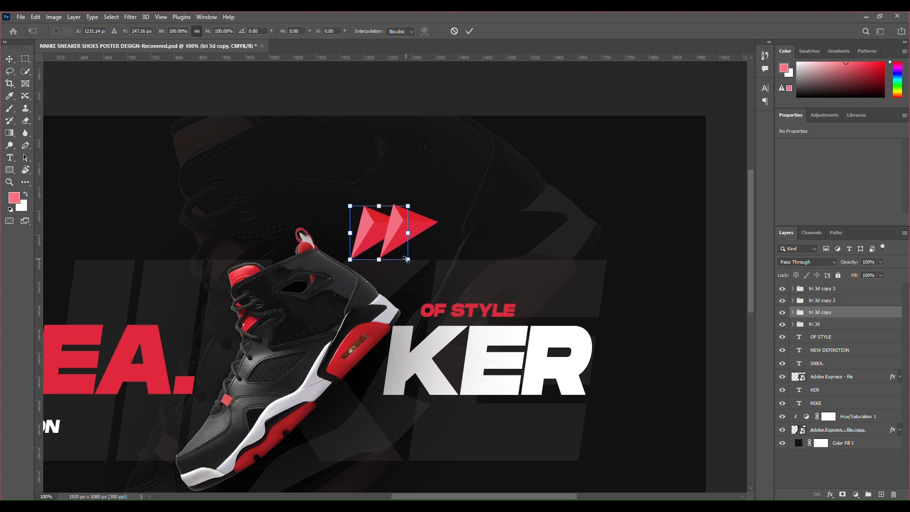
pyautogui.moveTo(408, 262); pyautogui.dragTo(360, 245)
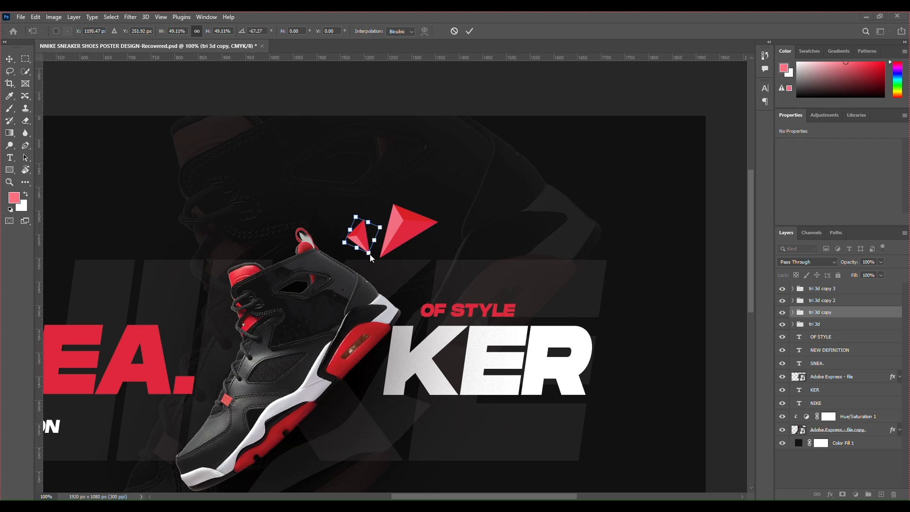
pyautogui.moveTo(366, 251)
pyautogui.mouseDown()
pyautogui.moveTo(365, 237)
pyautogui.moveTo(362, 244)
pyautogui.mouseUp()
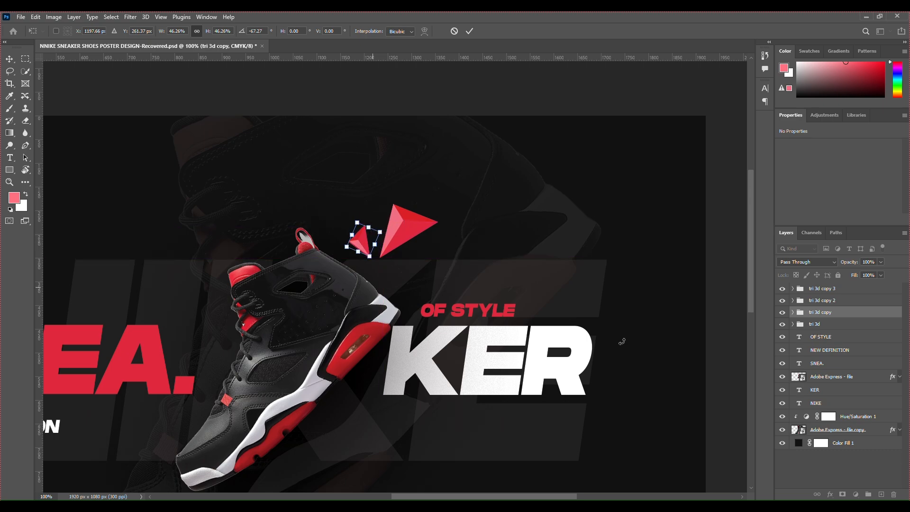
pyautogui.click(833, 460)
# - Place the "tri 3d copy 2" triangle between the SNEA. text and the shoe laces, scaled to about 42% and rotated about -56°
pyautogui.click(821, 302)
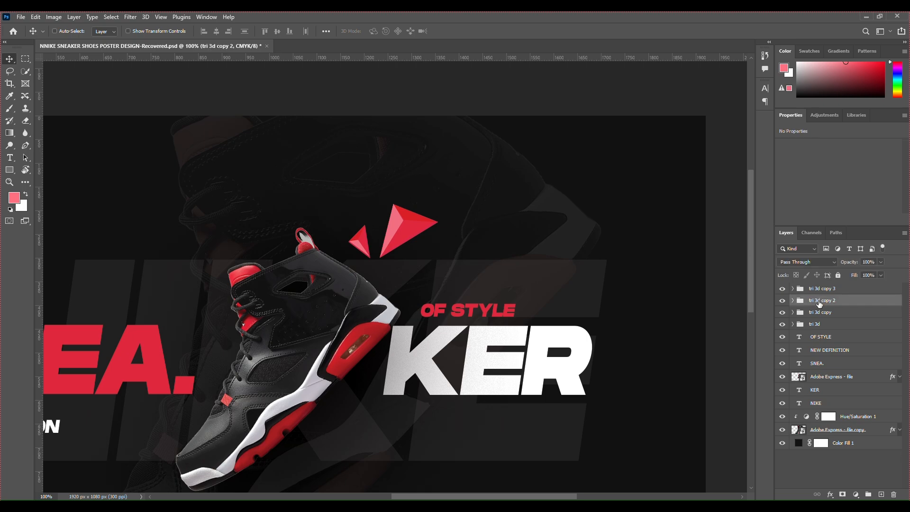
pyautogui.moveTo(392, 241); pyautogui.dragTo(252, 352)
pyautogui.hotkey('ctrl', 't')
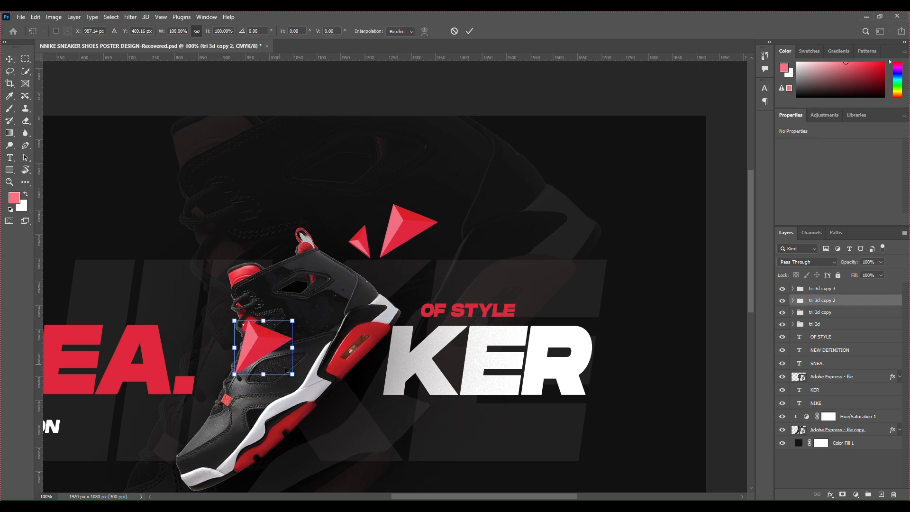
pyautogui.moveTo(295, 375); pyautogui.dragTo(209, 352)
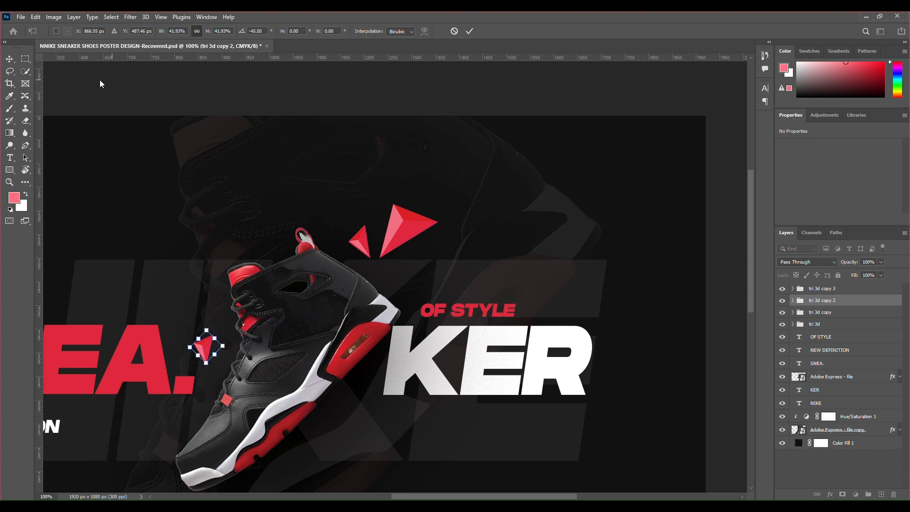
pyautogui.moveTo(210, 372); pyautogui.dragTo(202, 356)
pyautogui.click(803, 472)
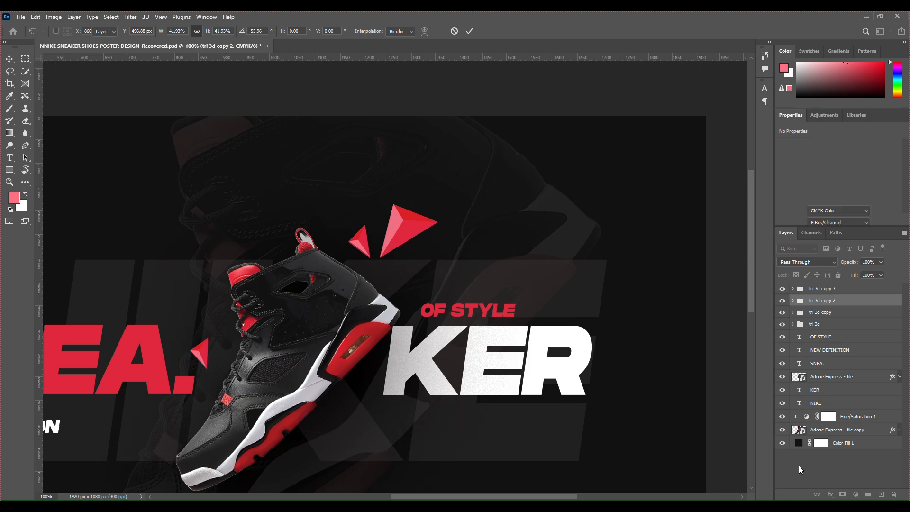
# - Place the "tri 3d copy 3" triangle below the SNEA. period beside the shoe's toe, scaled to about 63% and rotated about -100°
pyautogui.click(834, 290)
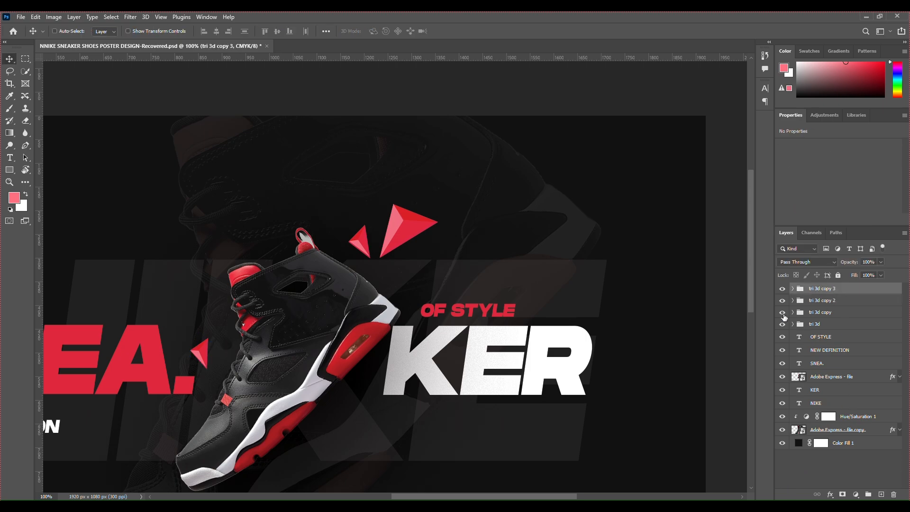
pyautogui.moveTo(391, 252); pyautogui.dragTo(243, 343)
pyautogui.hotkey('ctrl', 't')
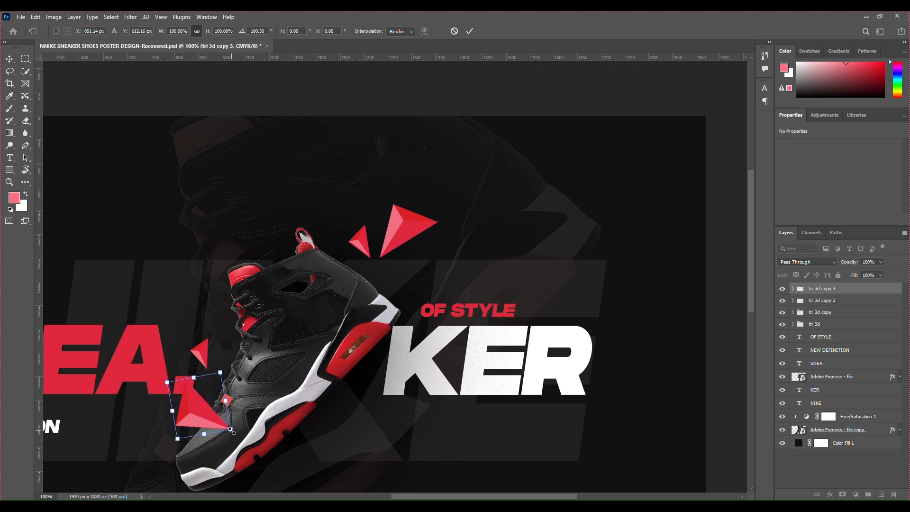
pyautogui.moveTo(230, 430); pyautogui.dragTo(157, 427)
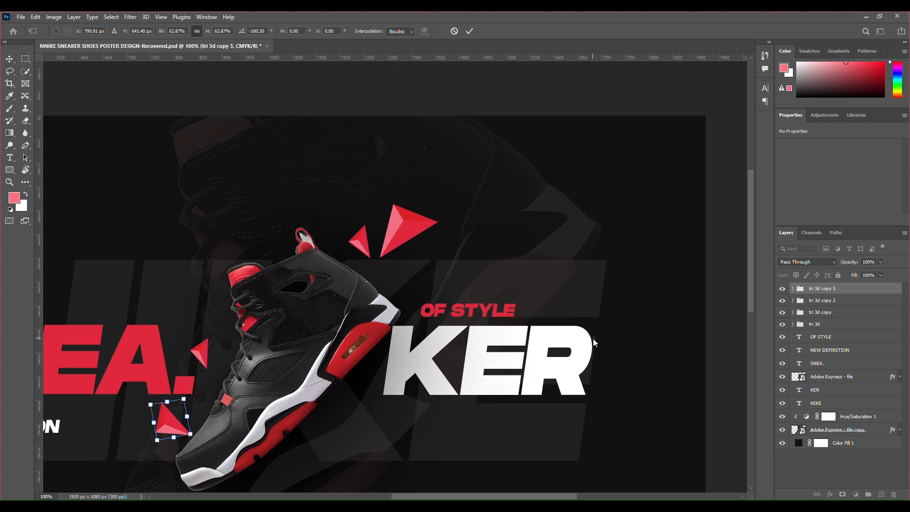
pyautogui.click(861, 469)
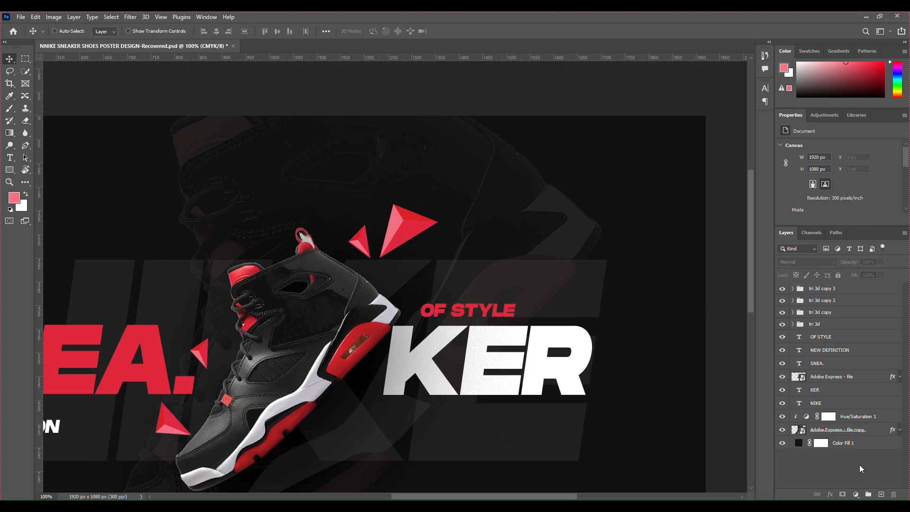
# - Examine the whole poster composition with the four triangles around the shoe
pyautogui.hotkey('ctrl', '-')
pyautogui.hotkey('ctrl', '-')
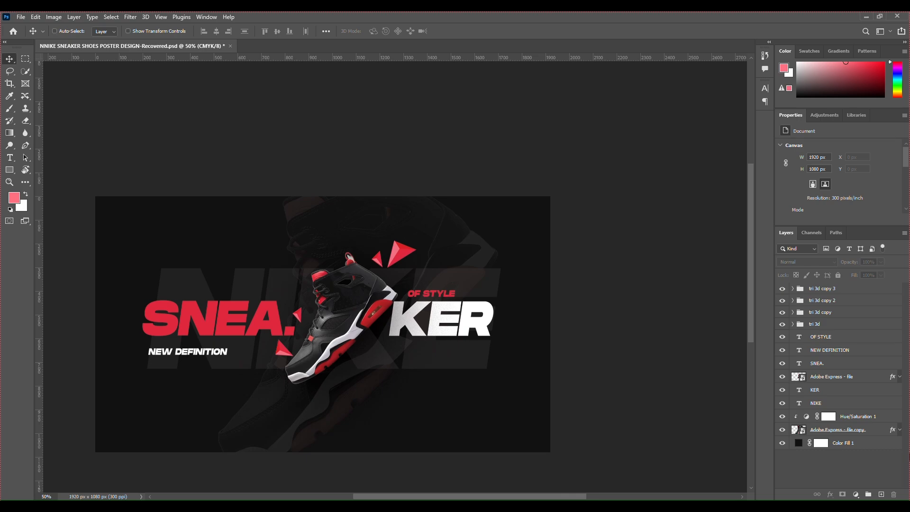
pyautogui.scroll(-1, 605, 343)
pyautogui.hscroll(-2, 605, 343)
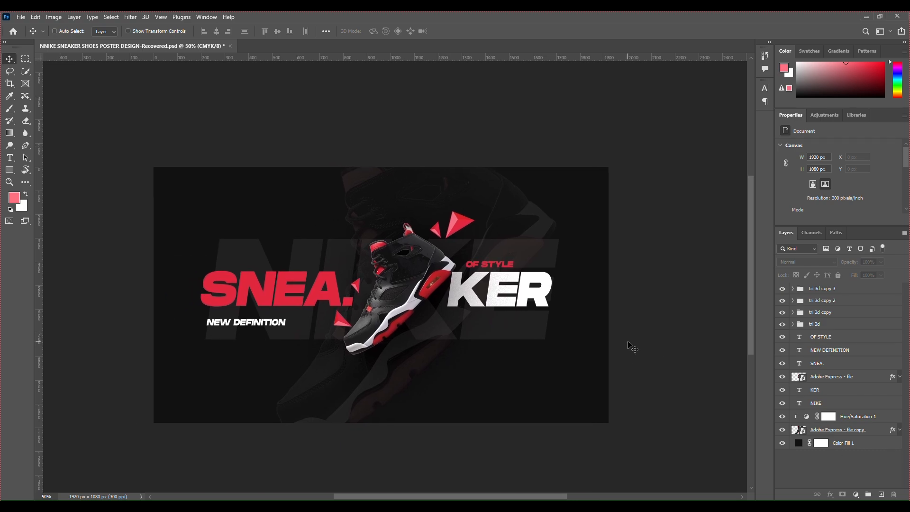
pyautogui.hotkey('ctrl', '+')
pyautogui.scroll(-1, 616, 288)
pyautogui.hscroll(-1, 616, 288)
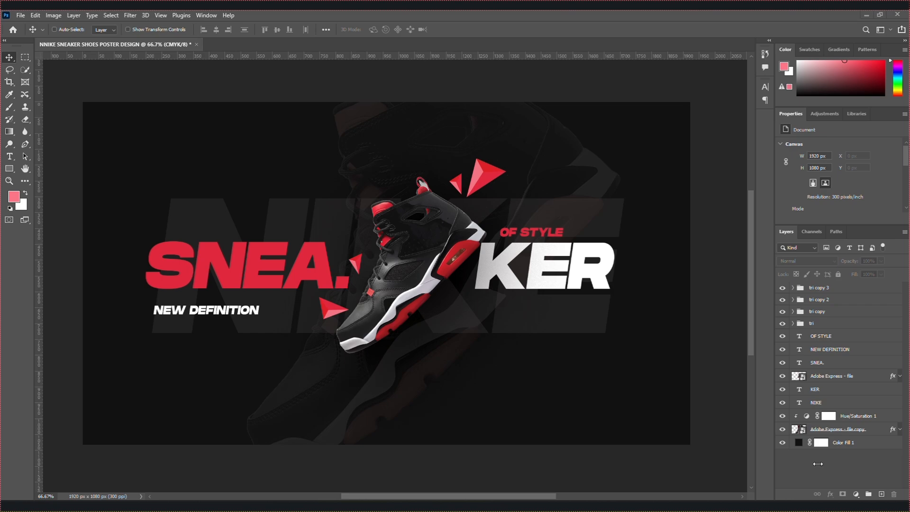
# - Place the vecteezy_nike-transparent-png-nike-free-png_19956196 logo as an embedded image above the KER lettering, scaled to about 2.03%
pyautogui.click(21, 15)
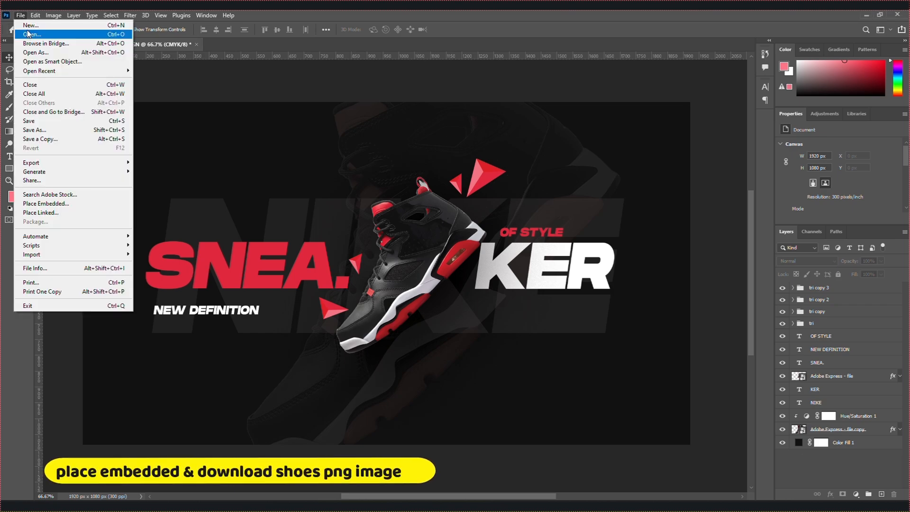
pyautogui.click(46, 204)
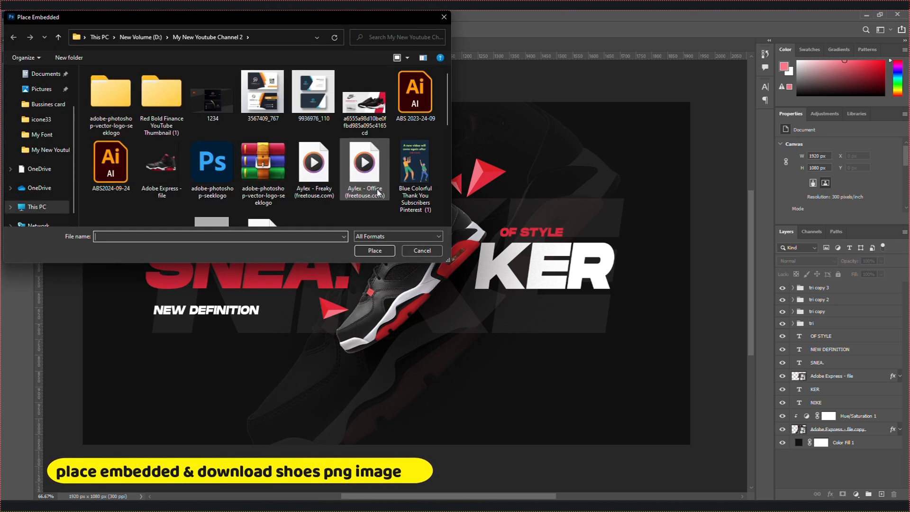
pyautogui.scroll(-10, 371, 166)
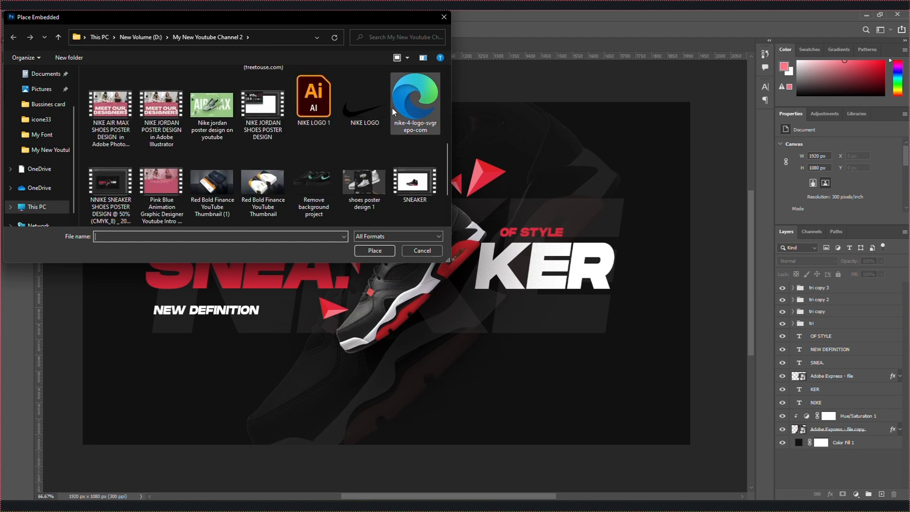
pyautogui.click(263, 182)
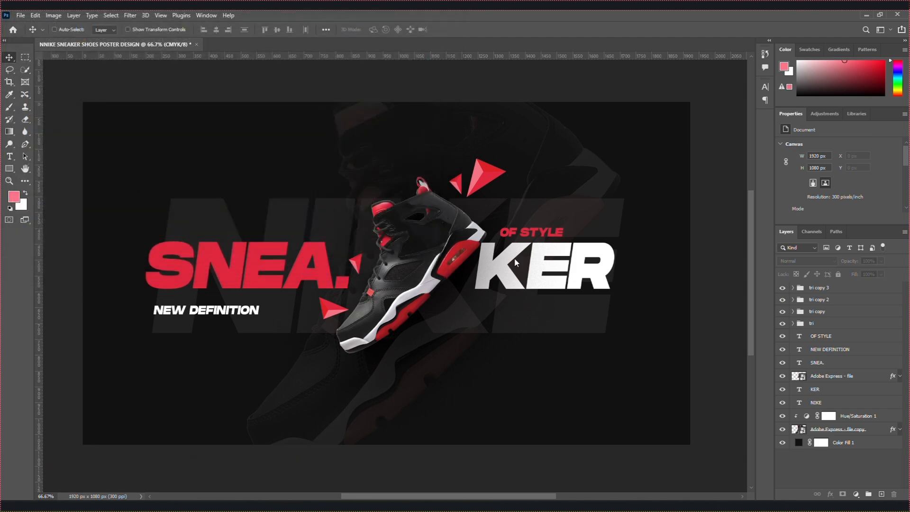
pyautogui.click(374, 250)
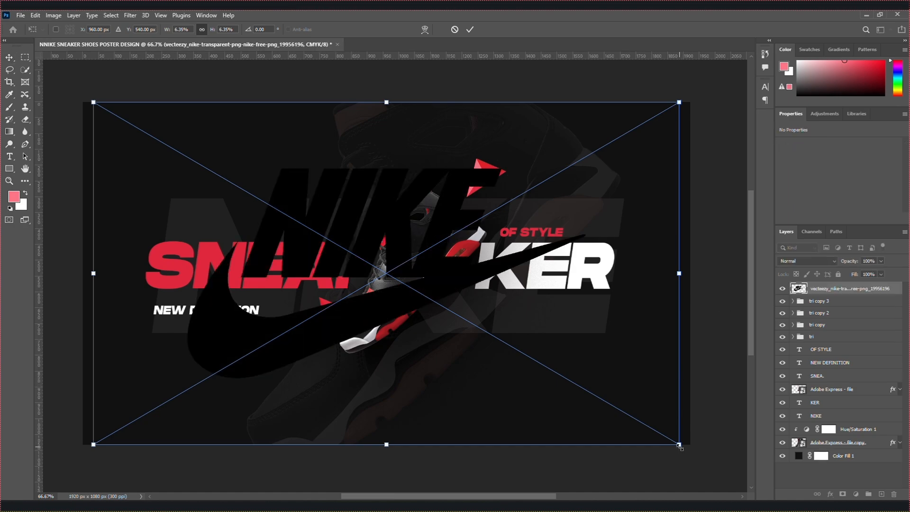
pyautogui.moveTo(679, 445); pyautogui.dragTo(607, 209)
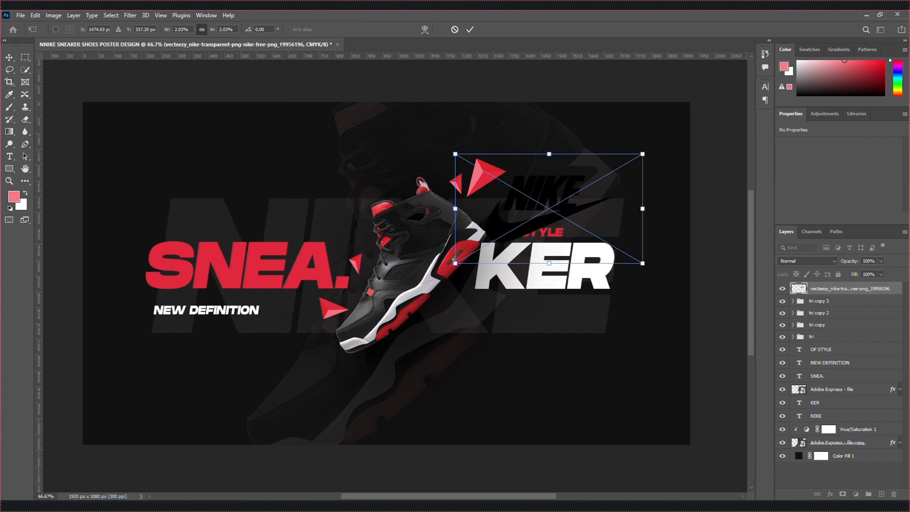
pyautogui.press('Return')
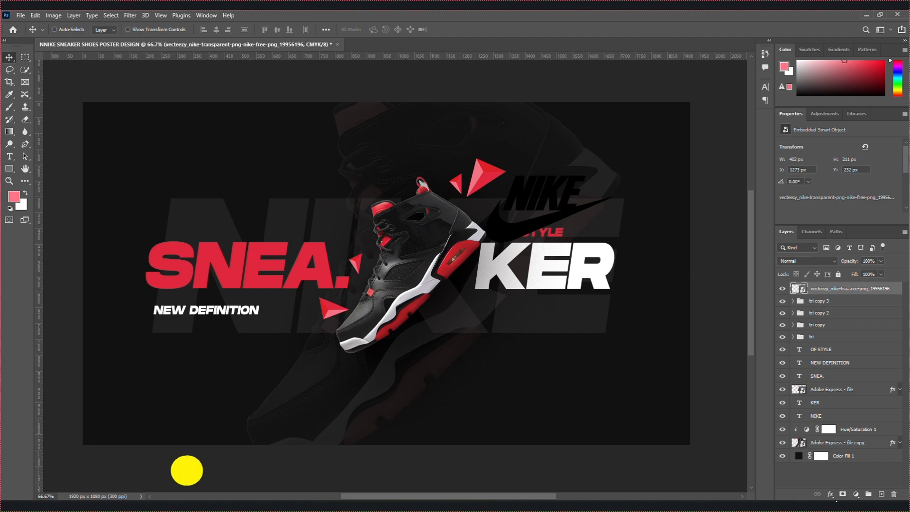
# - Apply a white Color Overlay at 100% opacity to the Nike logo
pyautogui.click(830, 494)
pyautogui.click(853, 461)
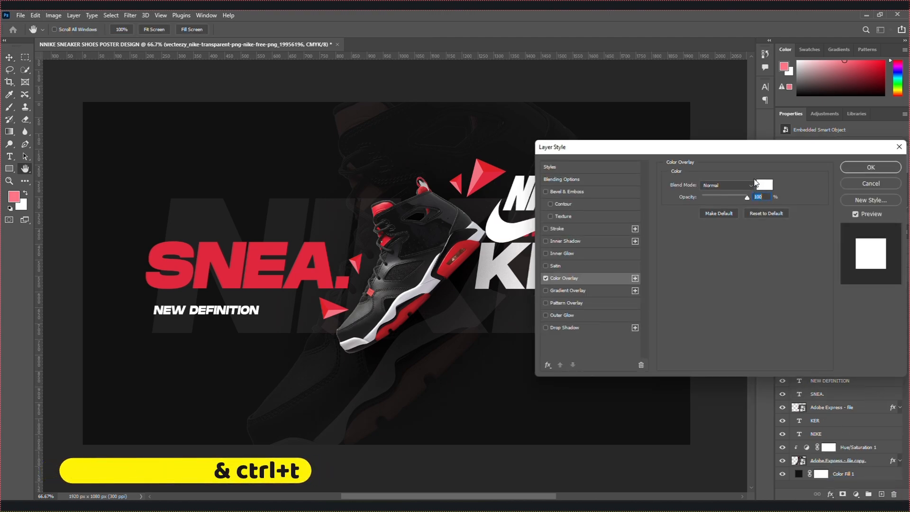
pyautogui.press('Return')
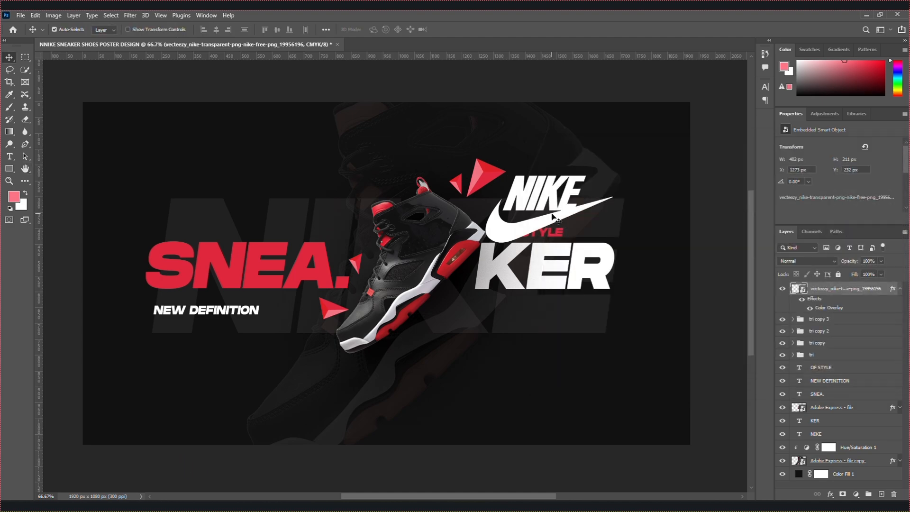
# - Scale the Nike logo to about 0.98% and move it into the poster's upper-right corner
pyautogui.hotkey('ctrl', 't')
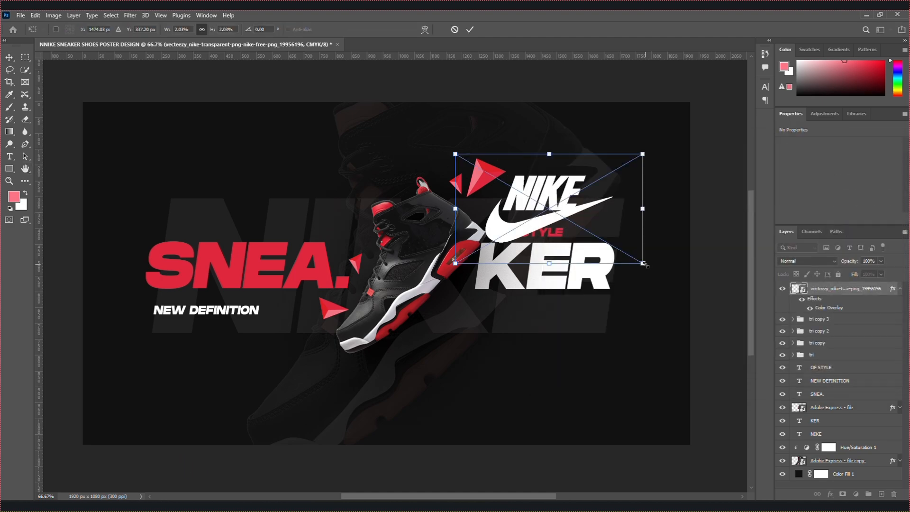
pyautogui.moveTo(643, 262); pyautogui.dragTo(552, 199)
pyautogui.moveTo(502, 169); pyautogui.dragTo(648, 116)
pyautogui.press('Return')
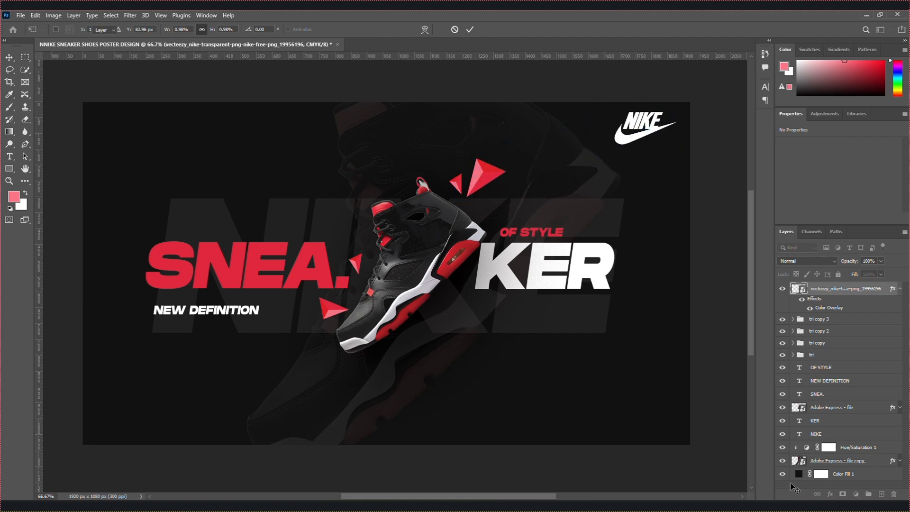
pyautogui.click(794, 485)
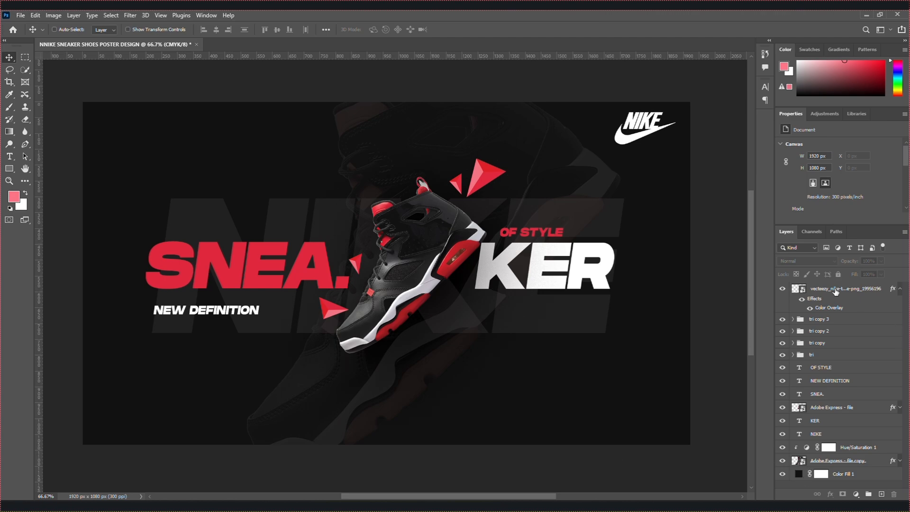
# - Rename the Nike logo's layer as NIKE LOGO
pyautogui.doubleClick(835, 290)
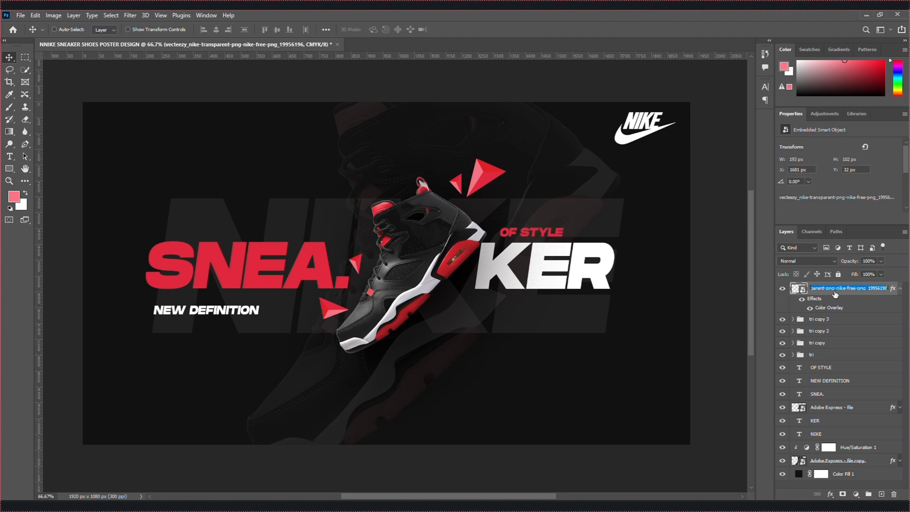
pyautogui.write('n')
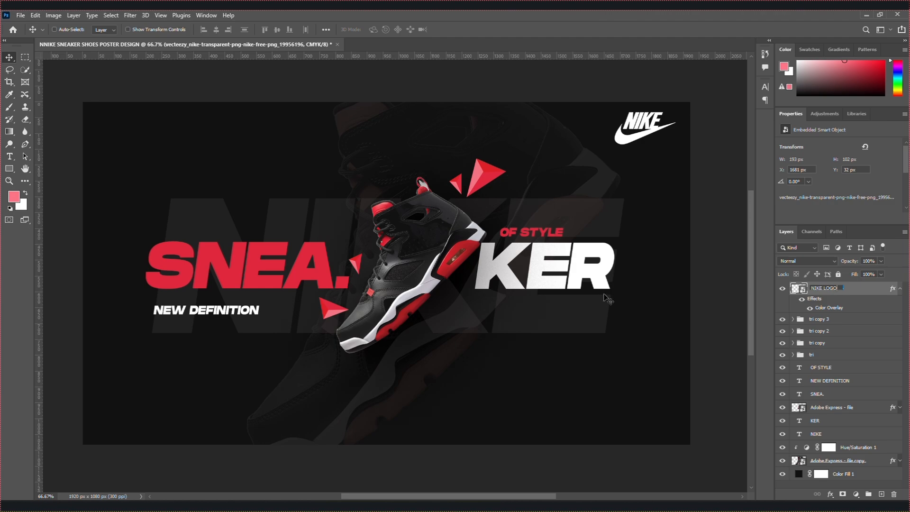
pyautogui.click(793, 486)
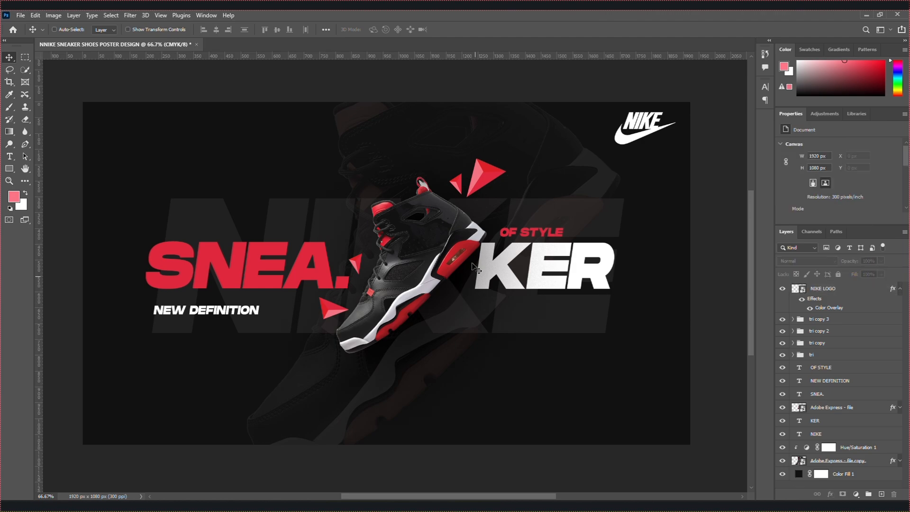
# - Add the text line UNLEASH THE BEAST in capitals near the poster's upper-left area
pyautogui.click(10, 156)
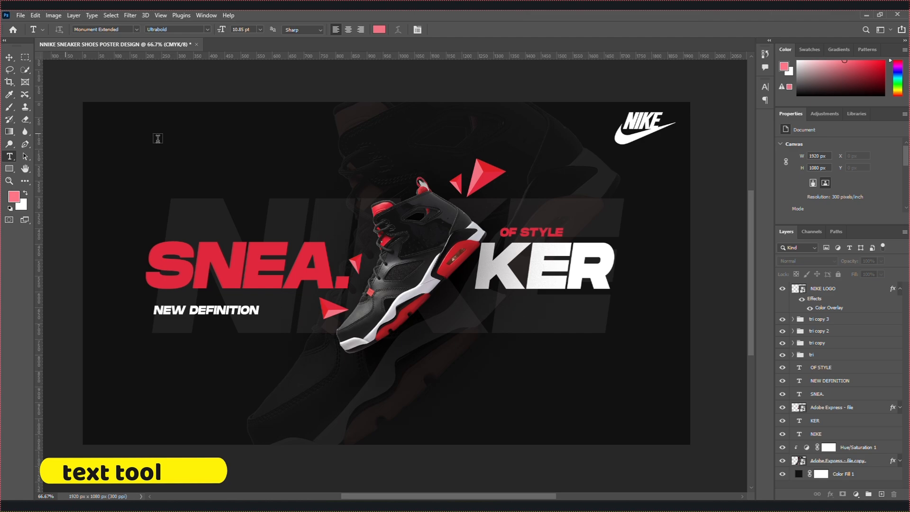
pyautogui.click(165, 145)
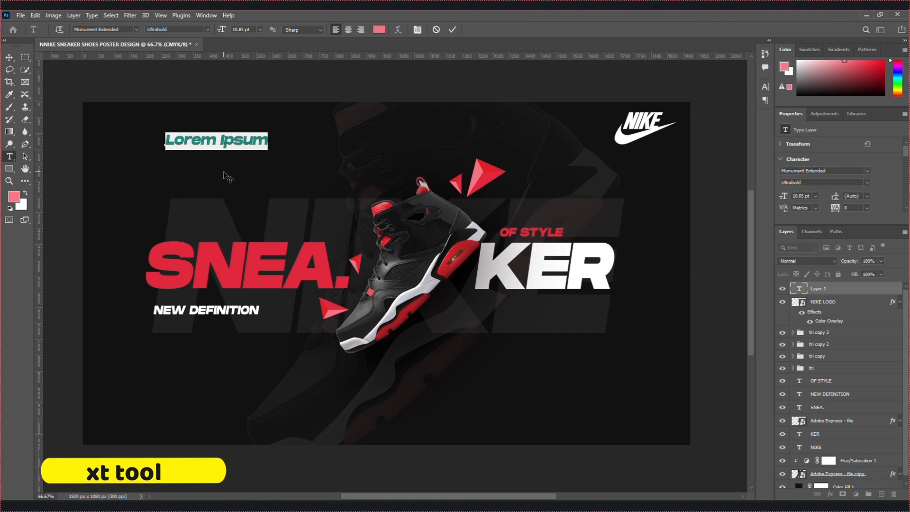
pyautogui.write('unleash')
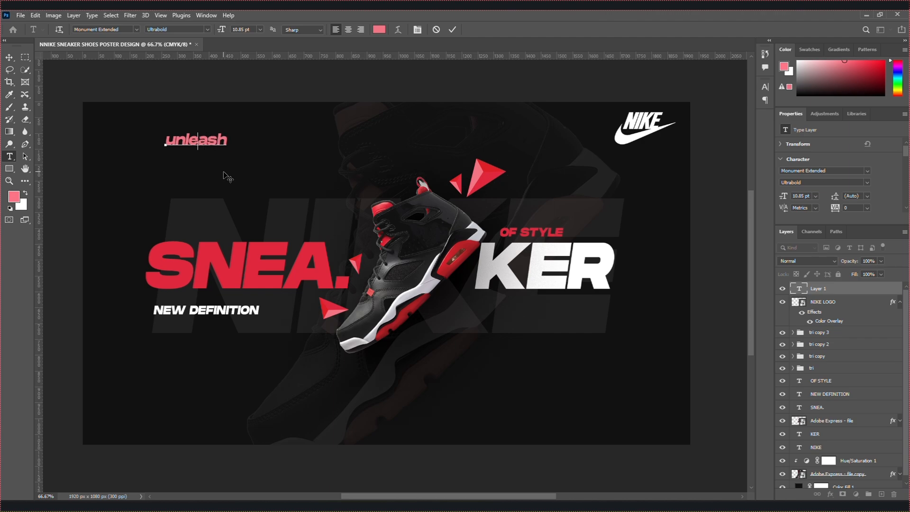
pyautogui.press('BackSpace')
pyautogui.press('BackSpace')
pyautogui.press('BackSpace')
pyautogui.press('BackSpace')
pyautogui.press('BackSpace')
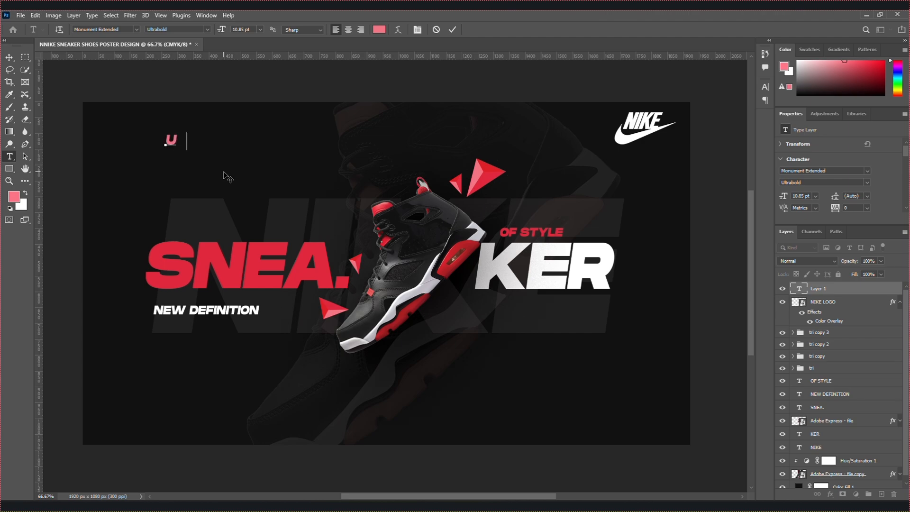
pyautogui.write('leas')
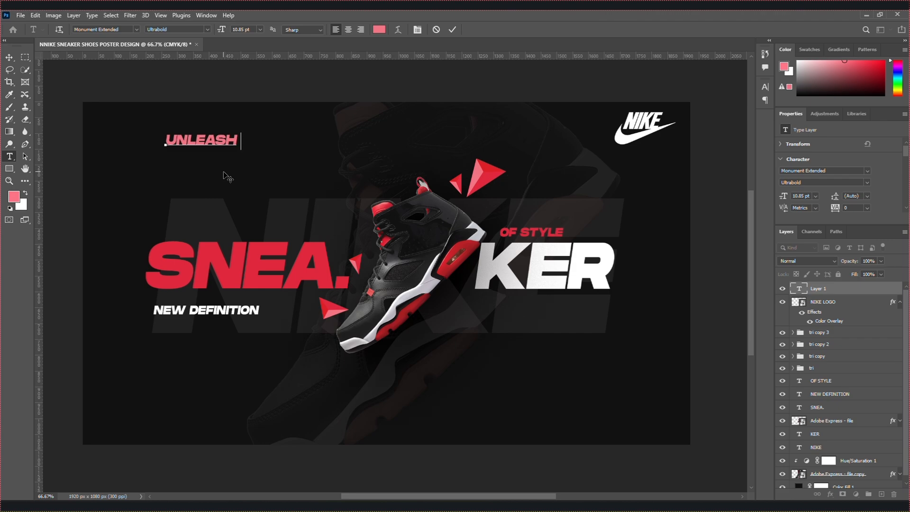
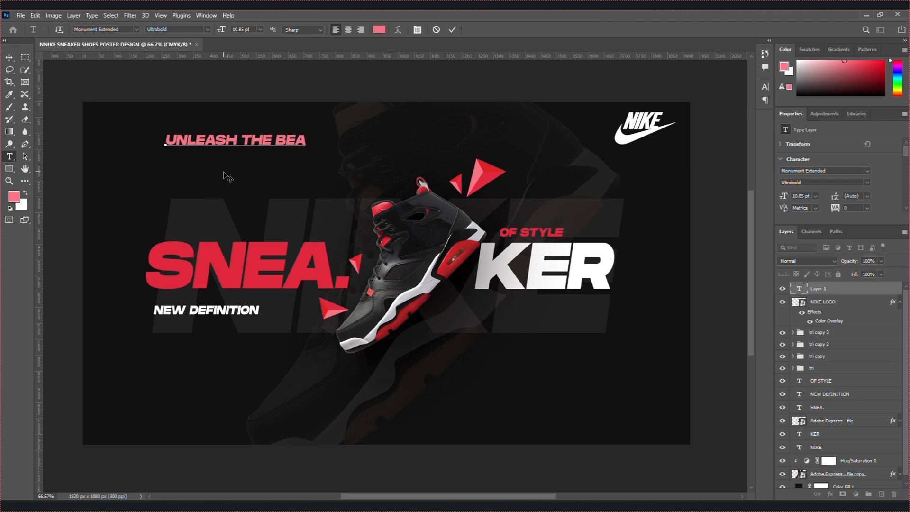
# - Format the UNLEASH THE BEAST text at 6 pt with 106% horizontal scale and 920 tracking
pyautogui.tripleClick(254, 142)
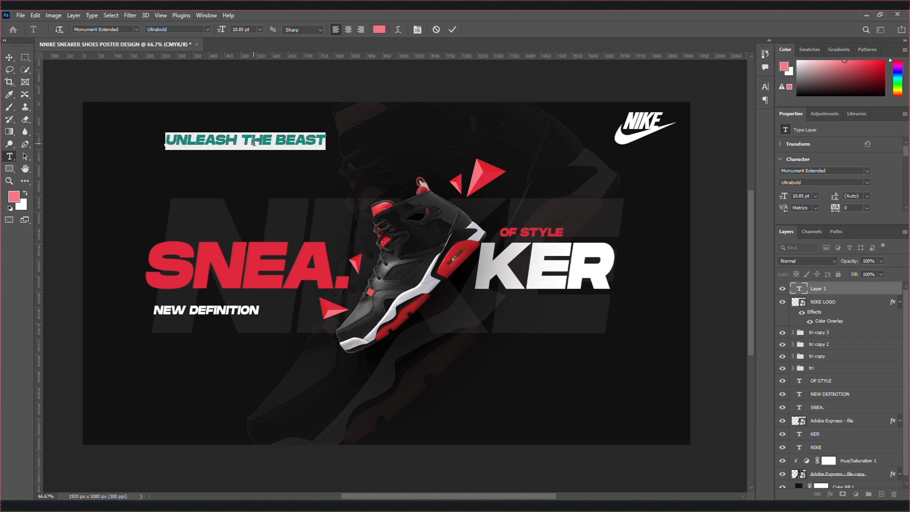
pyautogui.hotkey('ctrl', 't')
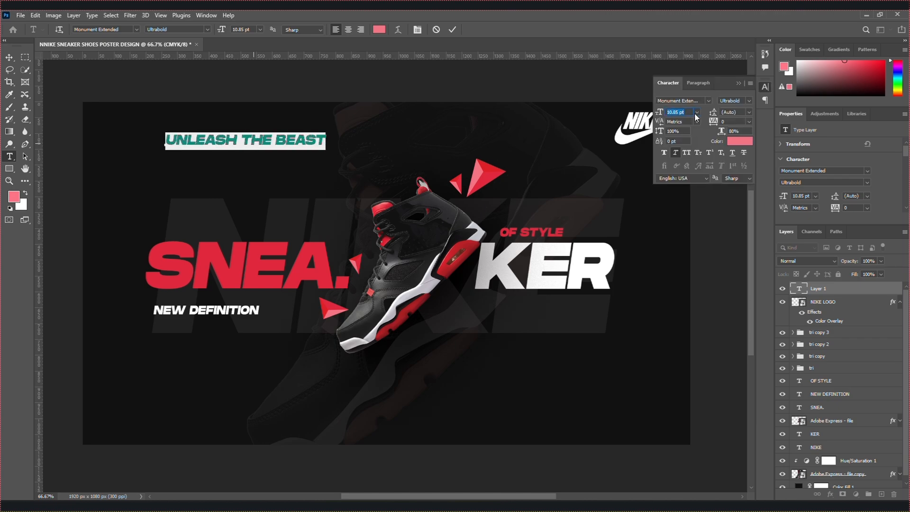
pyautogui.click(696, 112)
pyautogui.click(695, 138)
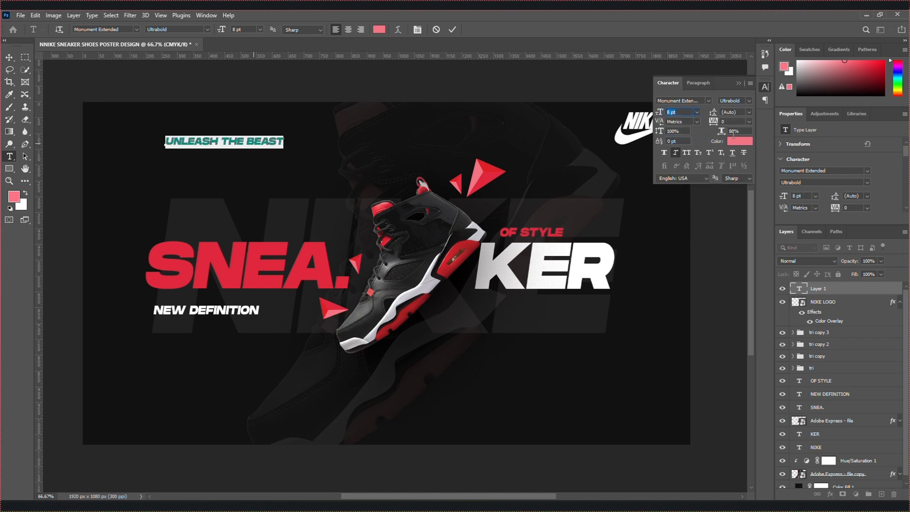
pyautogui.moveTo(721, 133)
pyautogui.mouseDown()
pyautogui.moveTo(762, 133)
pyautogui.moveTo(728, 132)
pyautogui.mouseUp()
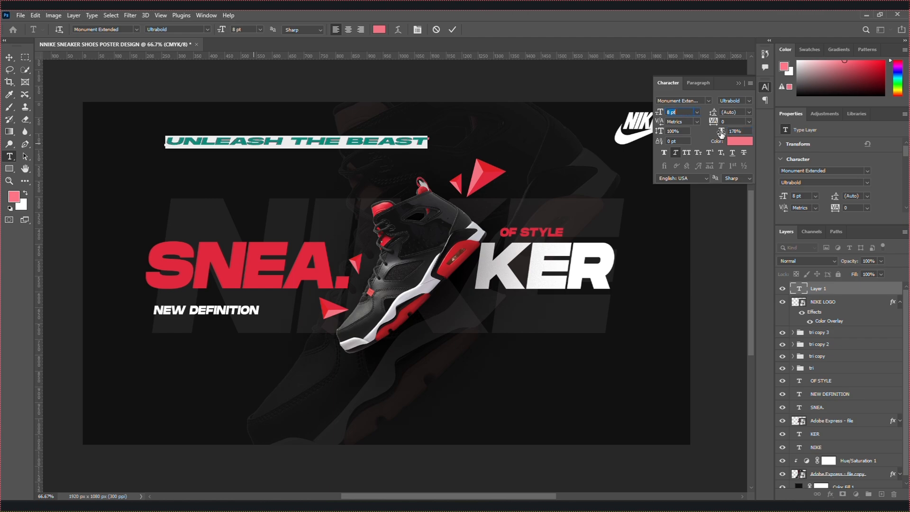
pyautogui.moveTo(721, 133); pyautogui.dragTo(730, 133)
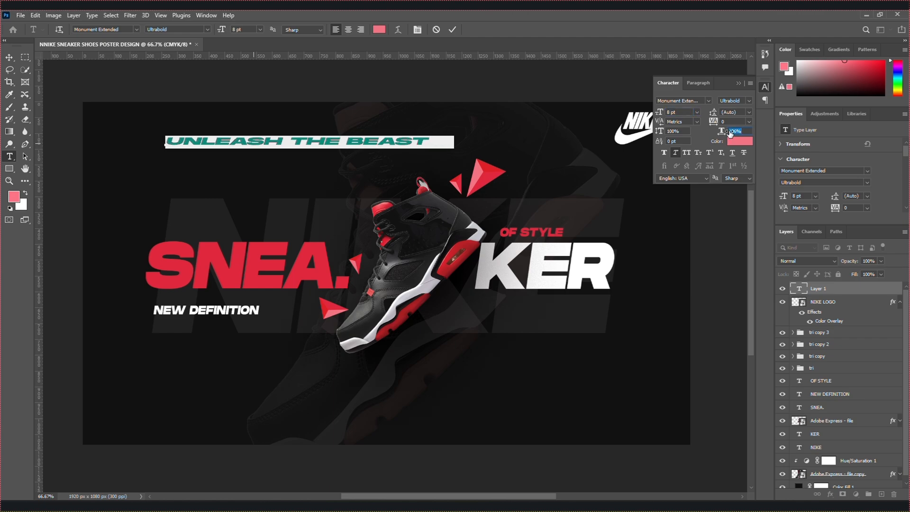
pyautogui.click(696, 112)
pyautogui.click(690, 133)
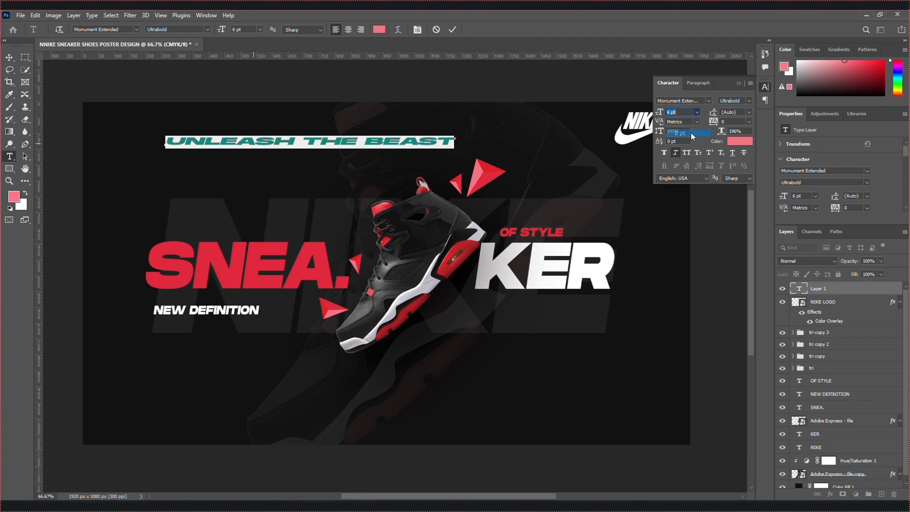
pyautogui.click(690, 133)
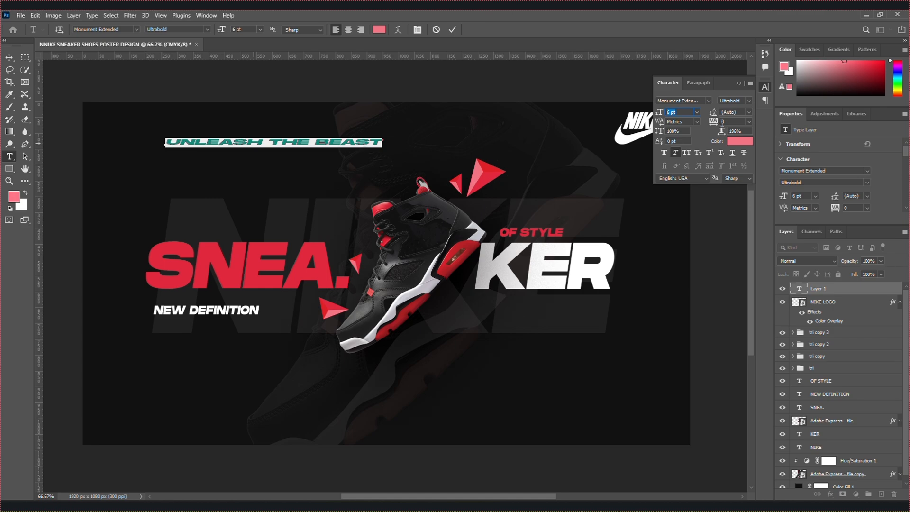
pyautogui.moveTo(721, 132)
pyautogui.mouseDown()
pyautogui.moveTo(717, 123)
pyautogui.moveTo(729, 123)
pyautogui.moveTo(679, 131)
pyautogui.moveTo(728, 124)
pyautogui.mouseUp()
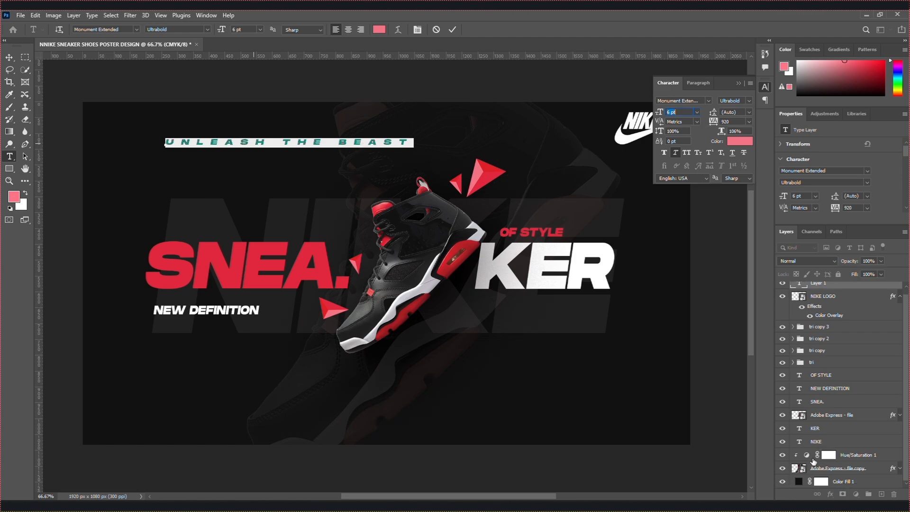
pyautogui.hotkey('ctrl', 'Return')
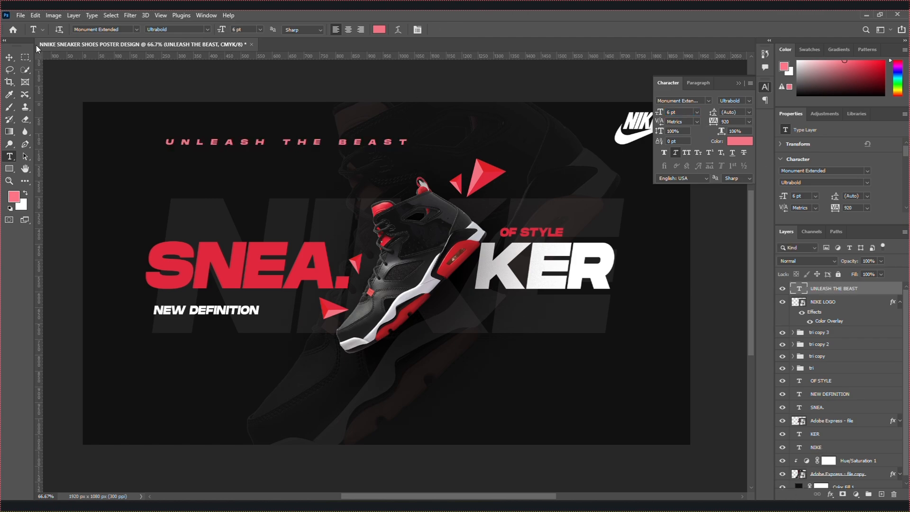
# - Shift the UNLEASH THE BEAST text toward the poster's horizontal centre and set its color to white, ffffff
pyautogui.press('v')
pyautogui.moveTo(260, 145); pyautogui.dragTo(336, 144)
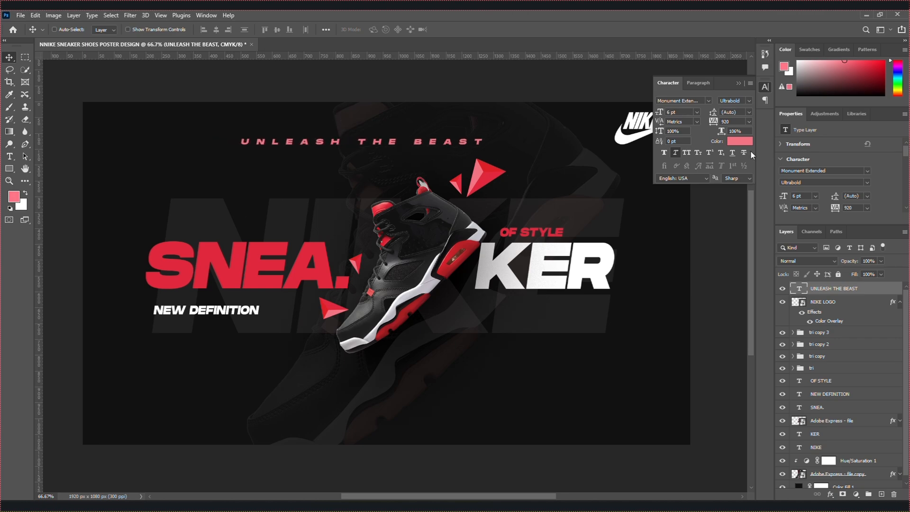
pyautogui.click(740, 141)
pyautogui.click(598, 238)
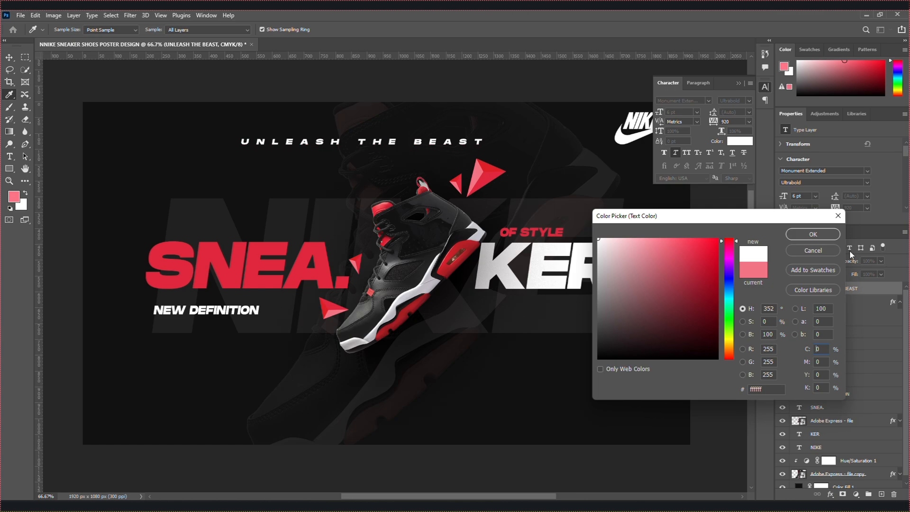
pyautogui.click(812, 234)
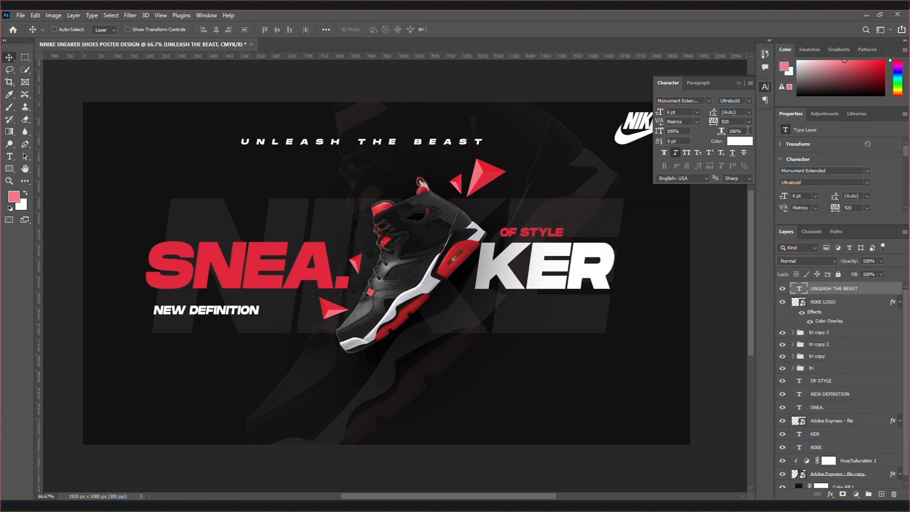
# - Move the UNLEASH THE BEAST text about 102 px right and 51 px up, near the poster's top centre
pyautogui.click(738, 84)
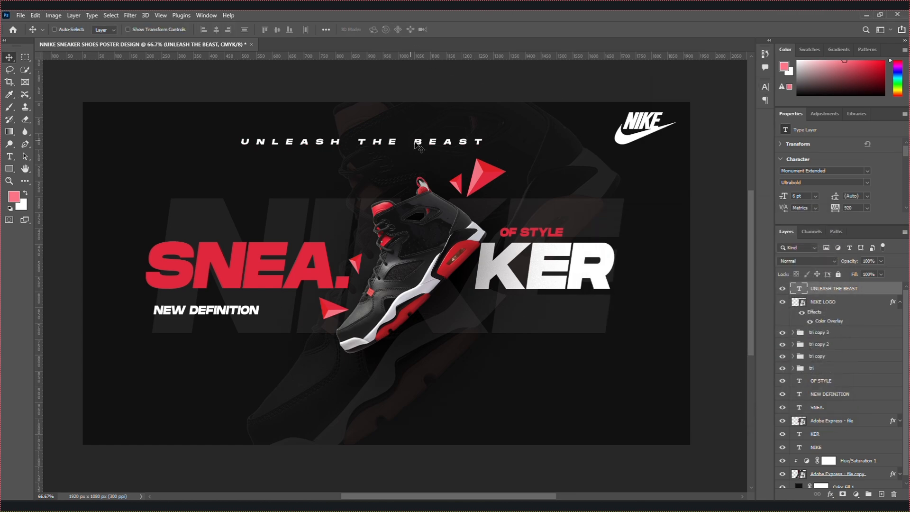
pyautogui.moveTo(415, 141); pyautogui.dragTo(448, 124)
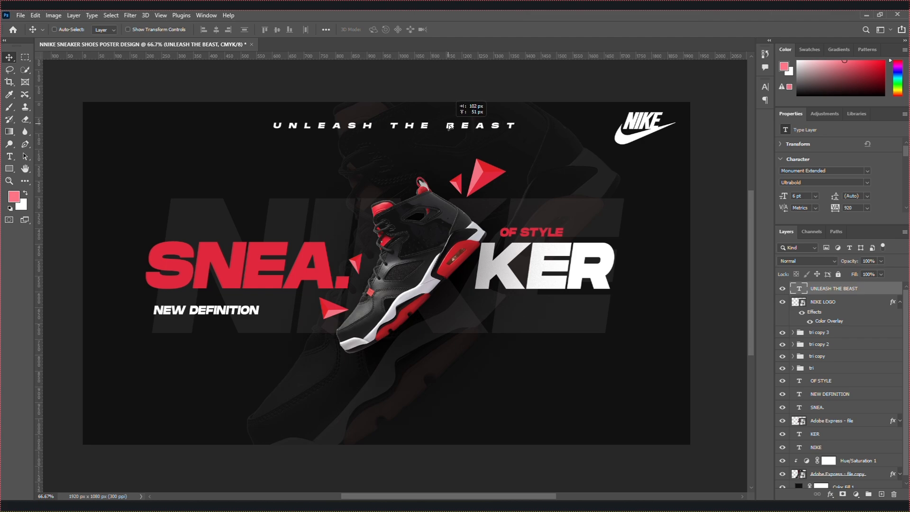
# - Add a Photo Filter adjustment above all layers, using Cooling Filter (LBB) at 18% density
pyautogui.scroll(-1, 852, 450)
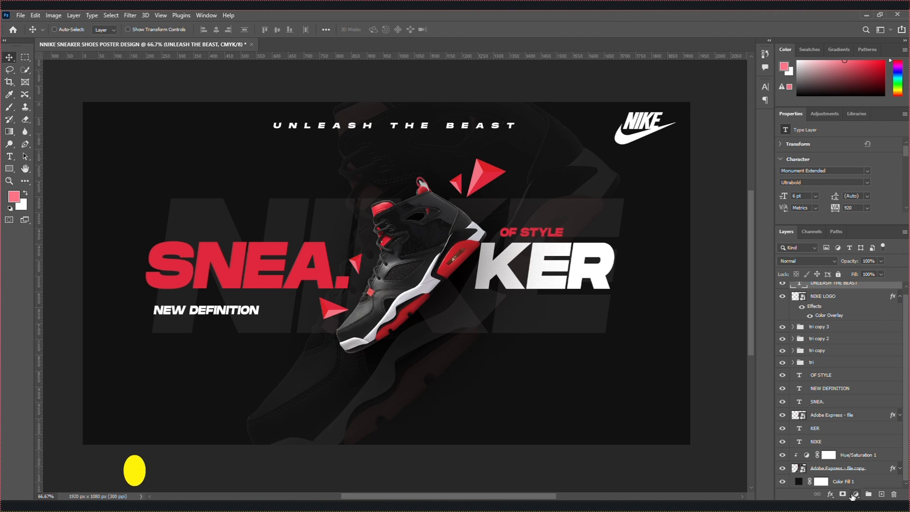
pyautogui.click(856, 495)
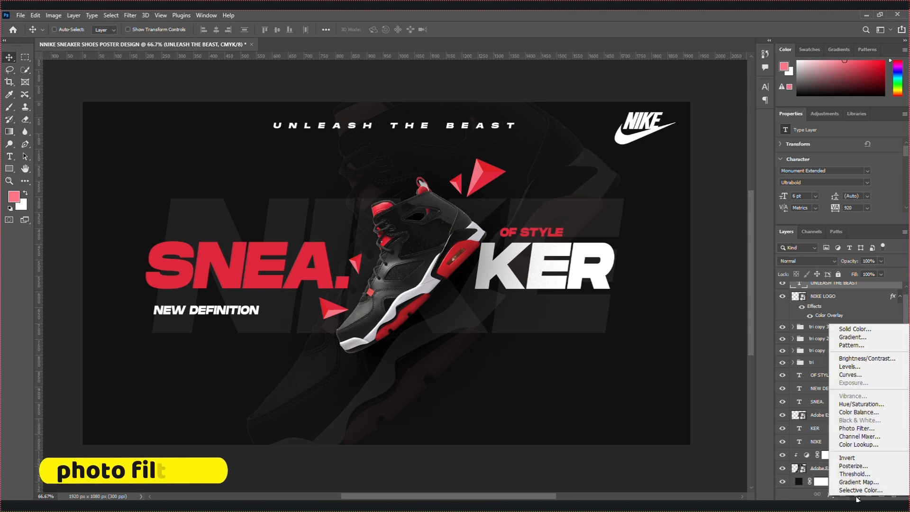
pyautogui.click(857, 429)
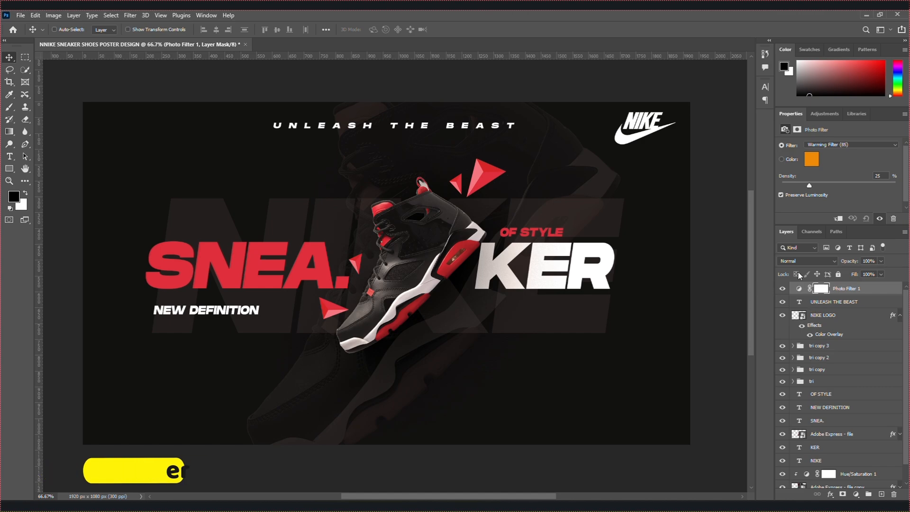
pyautogui.click(791, 289)
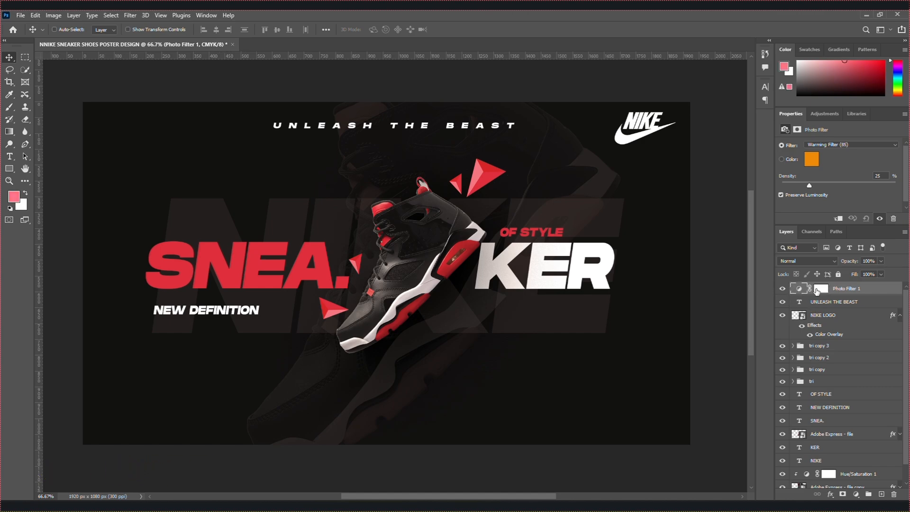
pyautogui.click(895, 146)
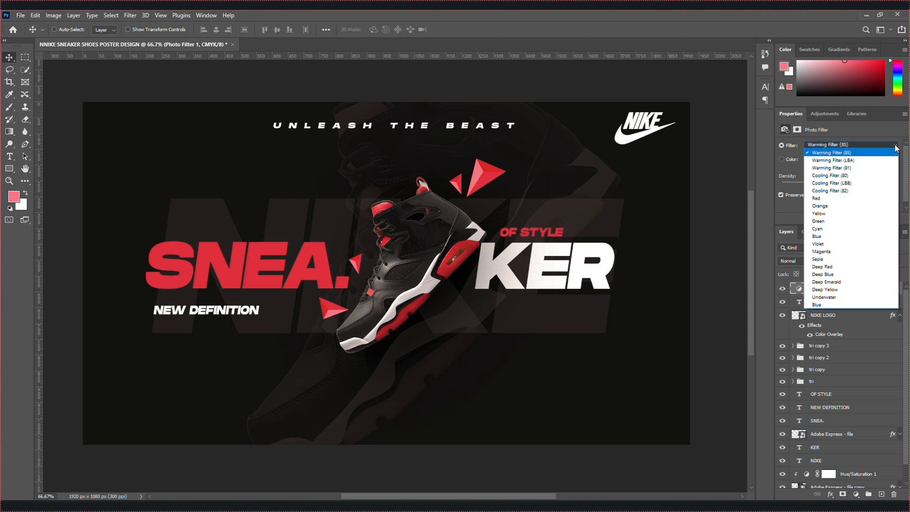
pyautogui.click(871, 183)
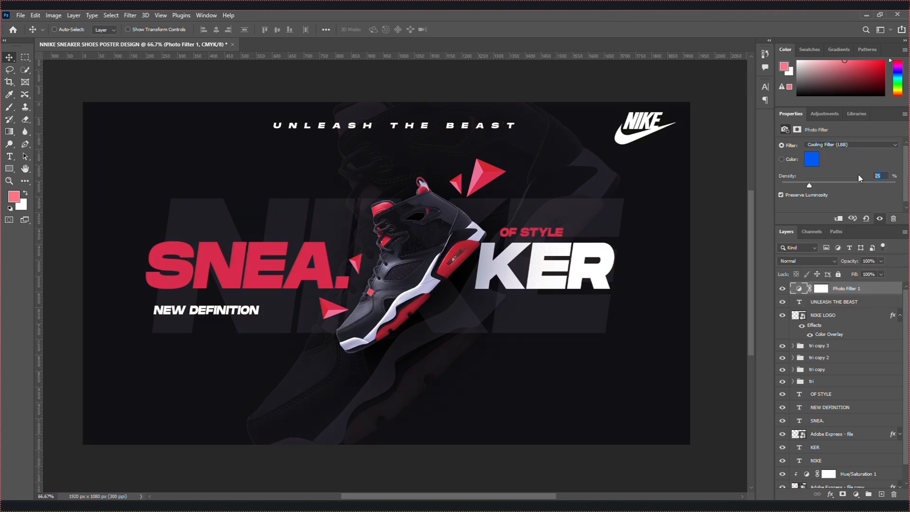
pyautogui.write('18')
pyautogui.press('Return')
pyautogui.scroll(-1, 799, 457)
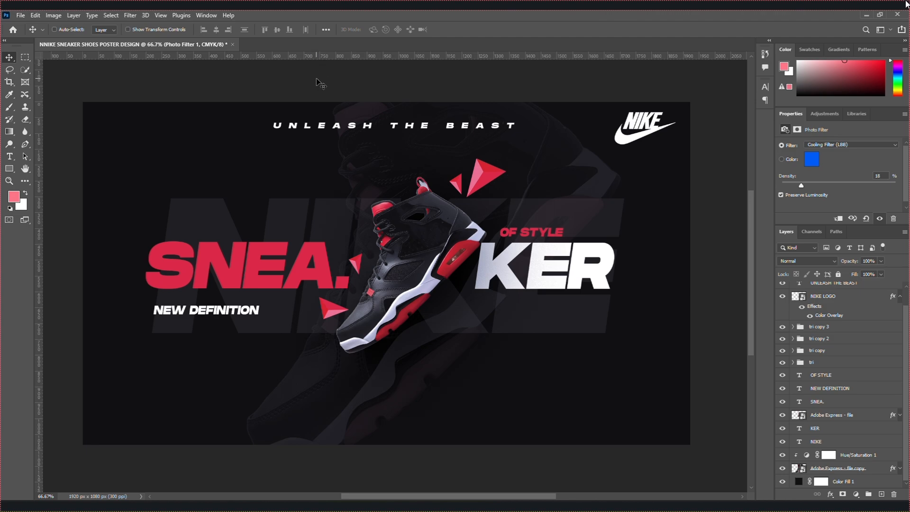
# - Start an unfilled red 4 px Curvature Pen line outside the poster's left edge, looping through SNEA., around the shoe and past the top edge
pyautogui.hotkey('ctrl', '-')
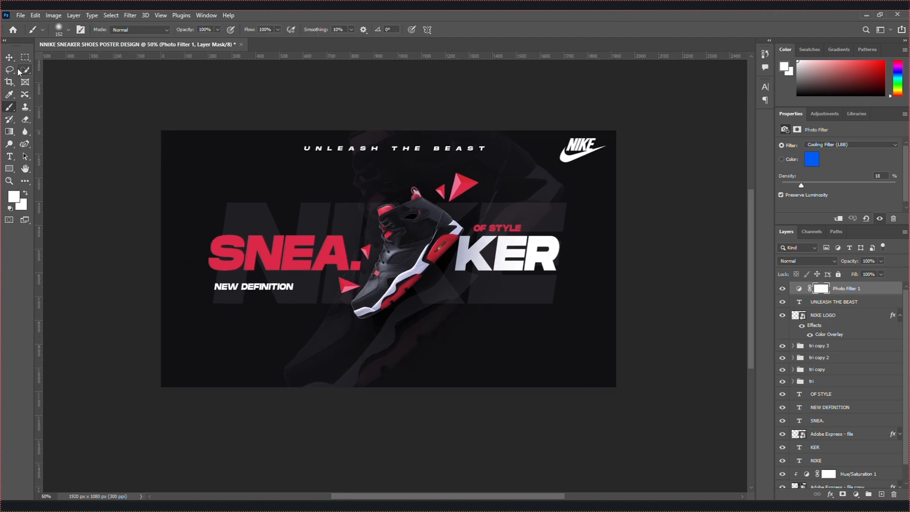
pyautogui.click(26, 147)
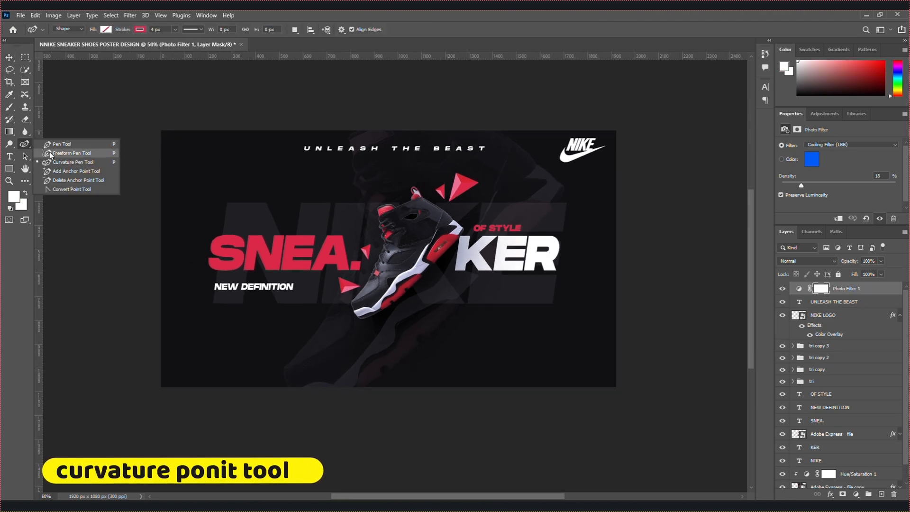
pyautogui.click(57, 159)
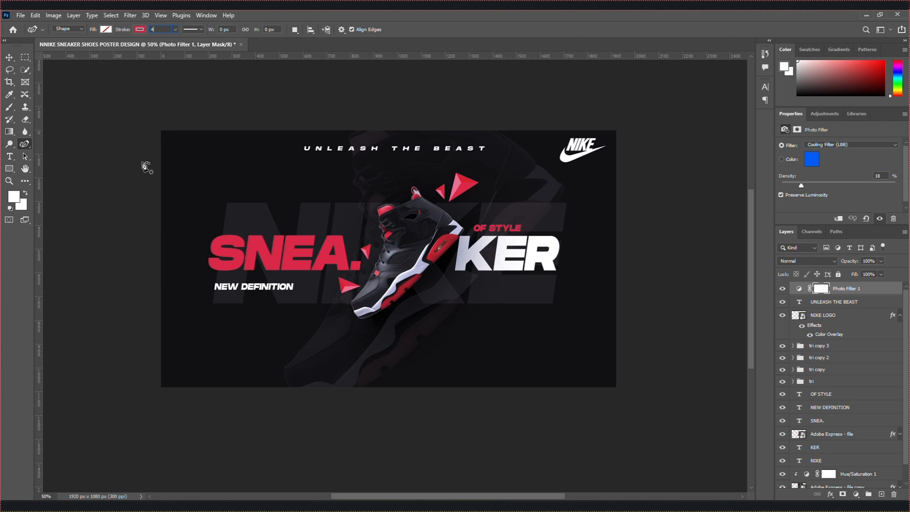
pyautogui.click(116, 229)
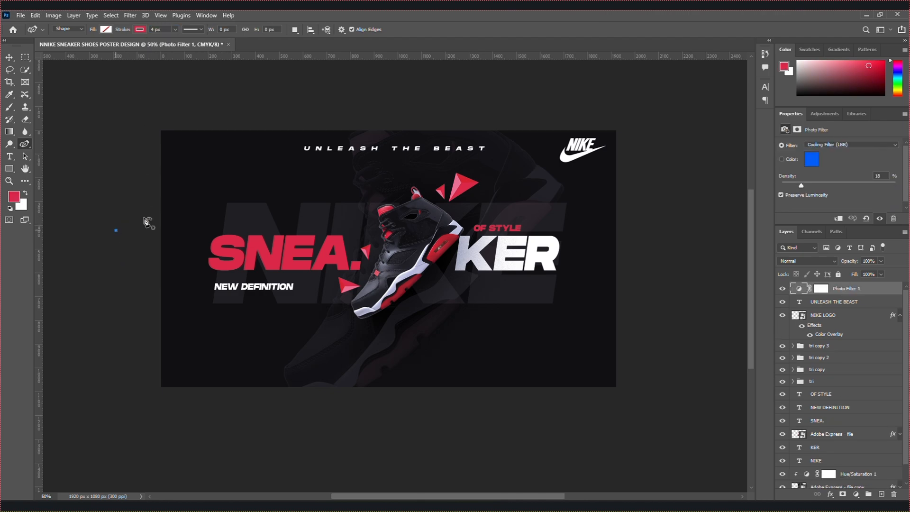
pyautogui.click(201, 203)
pyautogui.click(277, 265)
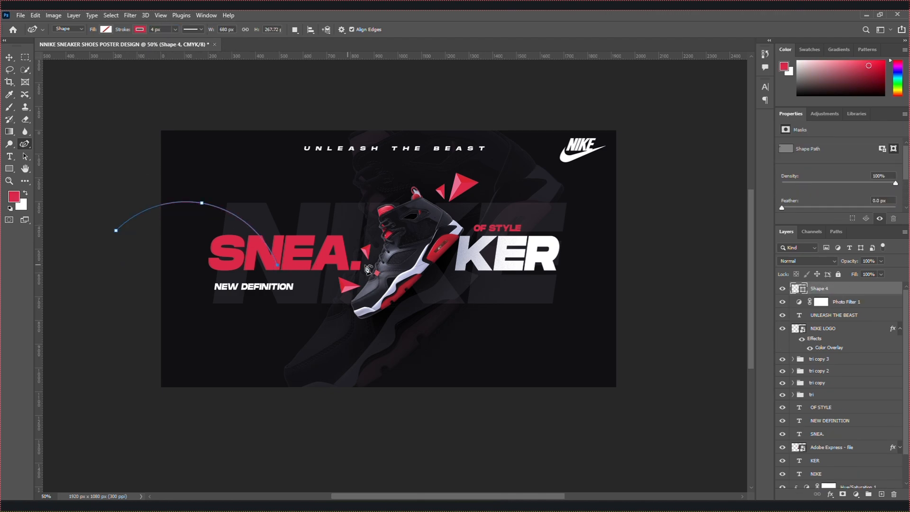
pyautogui.click(466, 261)
pyautogui.click(488, 232)
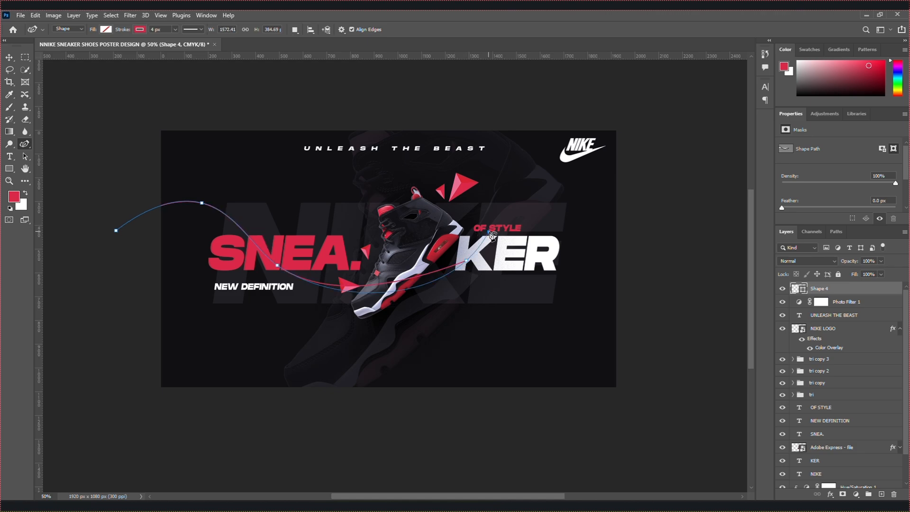
pyautogui.click(445, 190)
pyautogui.click(353, 170)
pyautogui.click(298, 117)
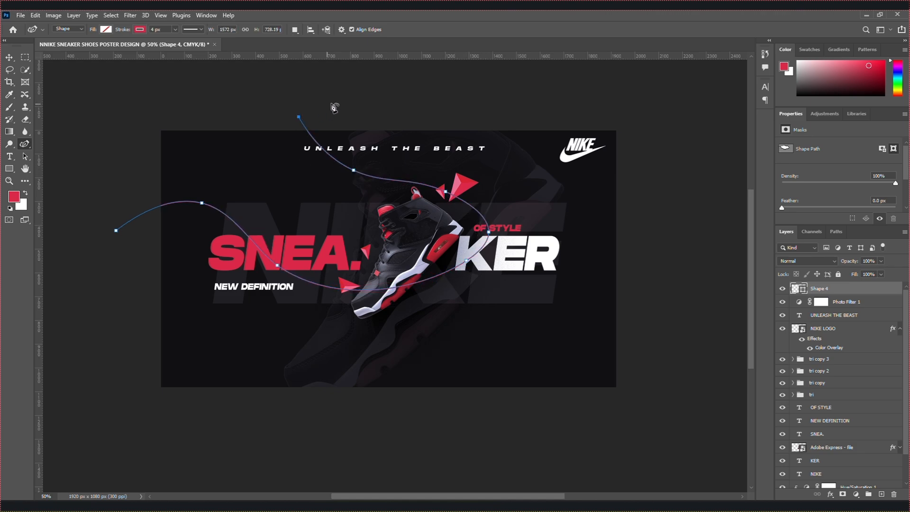
# - Continue the red curve outside the poster's right side, back in below KER, under the bottom edge, and close it at its starting point
pyautogui.click(402, 84)
pyautogui.click(663, 123)
pyautogui.click(686, 227)
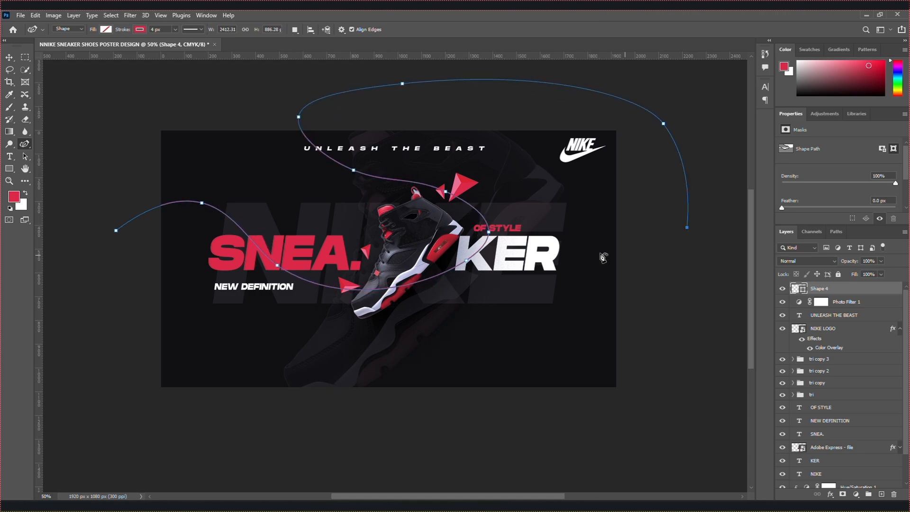
pyautogui.click(657, 295)
pyautogui.click(535, 279)
pyautogui.click(519, 372)
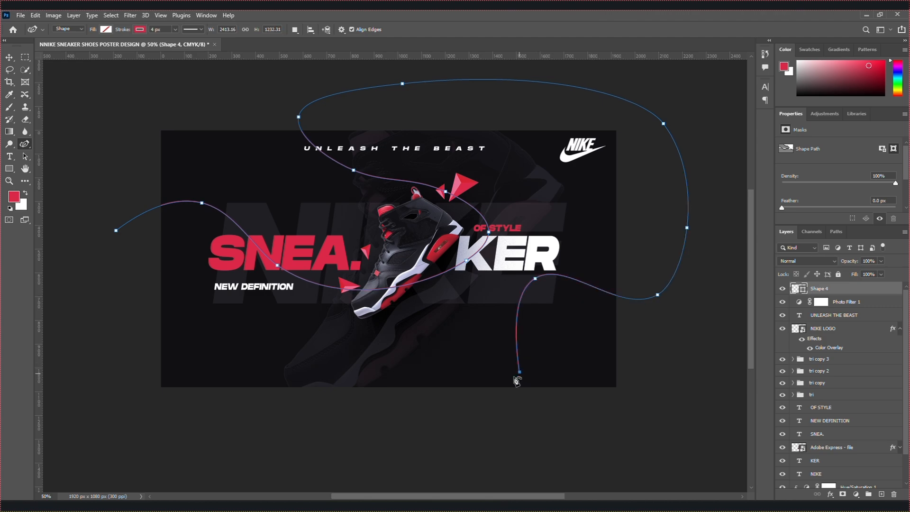
pyautogui.click(477, 430)
pyautogui.click(203, 339)
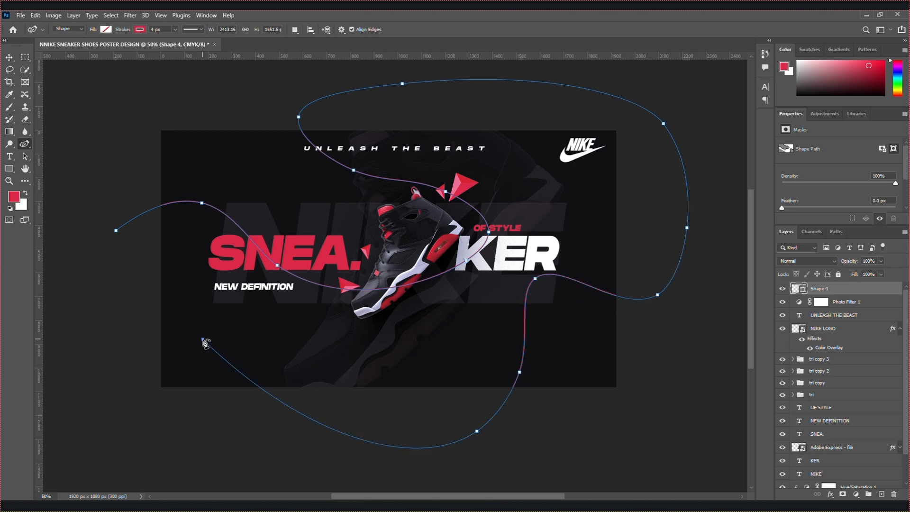
pyautogui.click(117, 313)
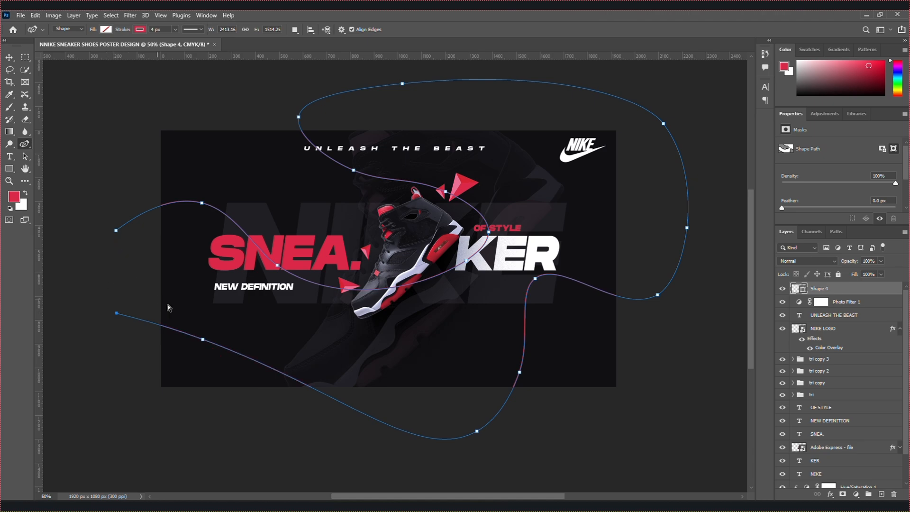
pyautogui.hotkey('ctrl', 'z')
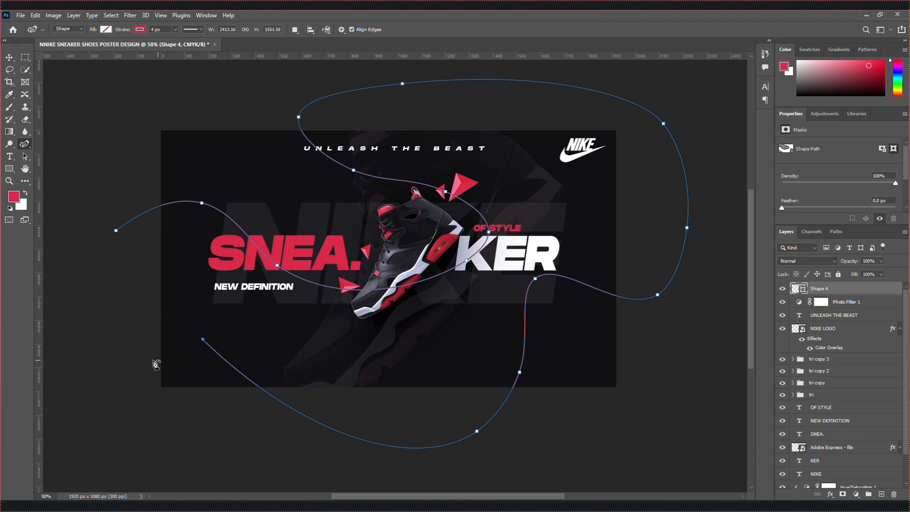
pyautogui.click(141, 374)
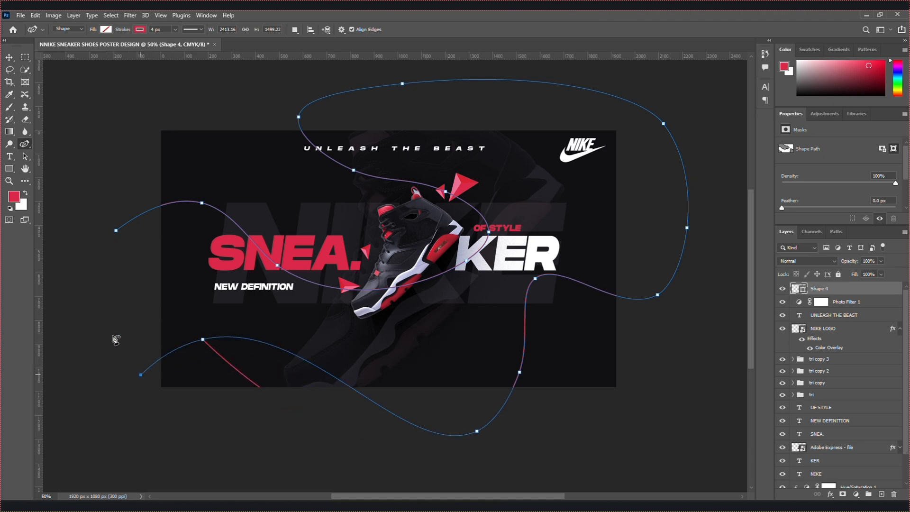
pyautogui.click(116, 230)
pyautogui.click(9, 57)
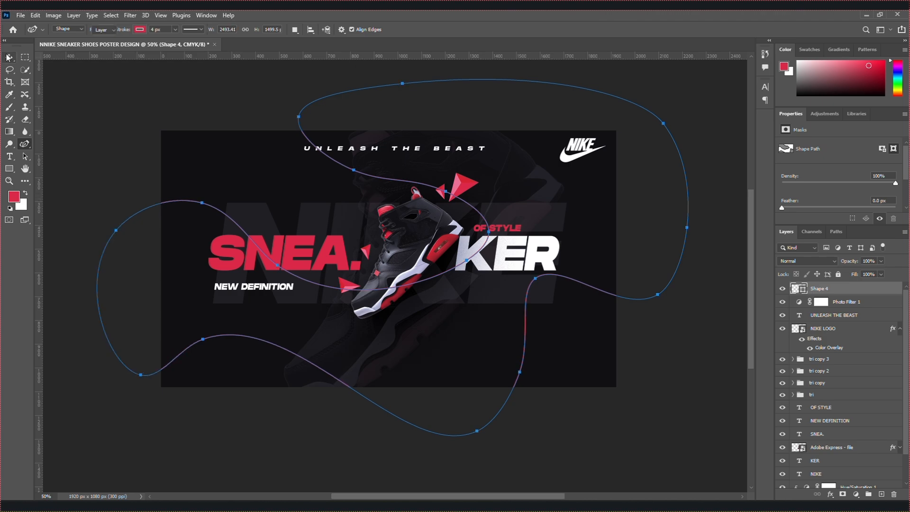
# - Convert the red curve's layer to a smart object and add a layer mask to it
pyautogui.rightClick(849, 342)
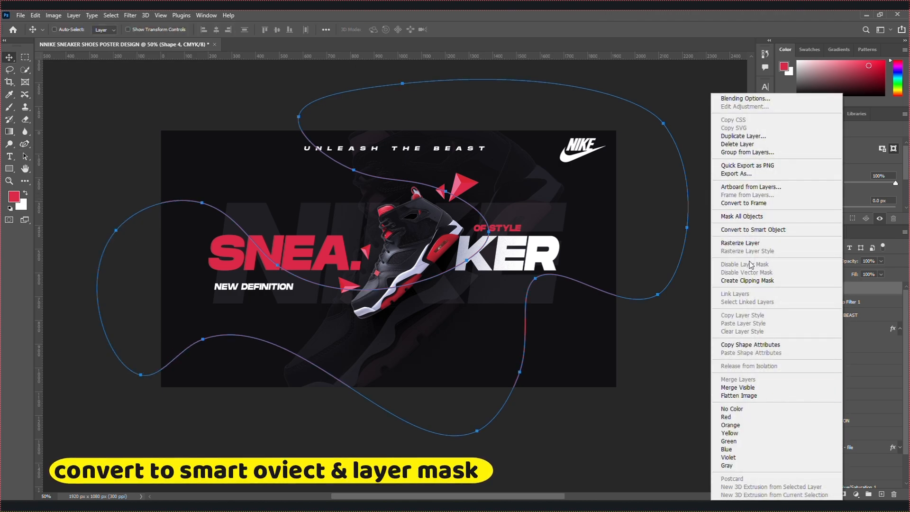
pyautogui.click(753, 230)
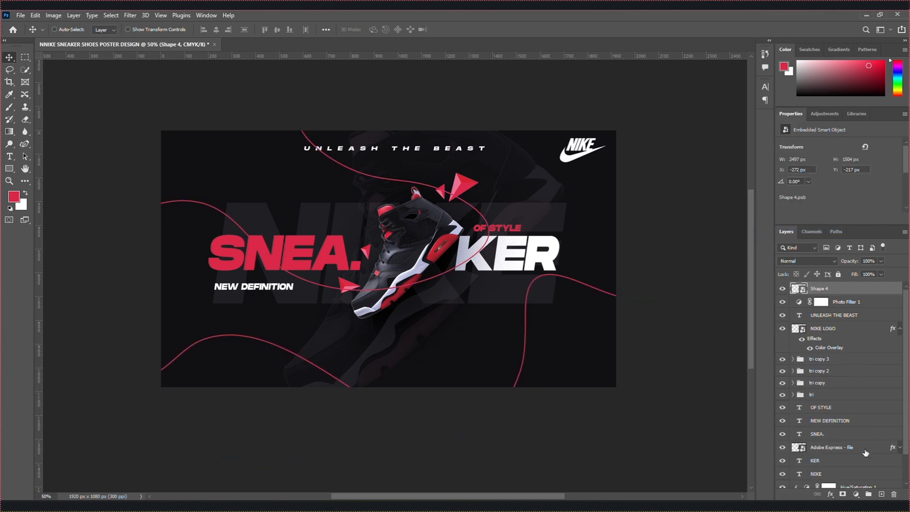
pyautogui.click(843, 494)
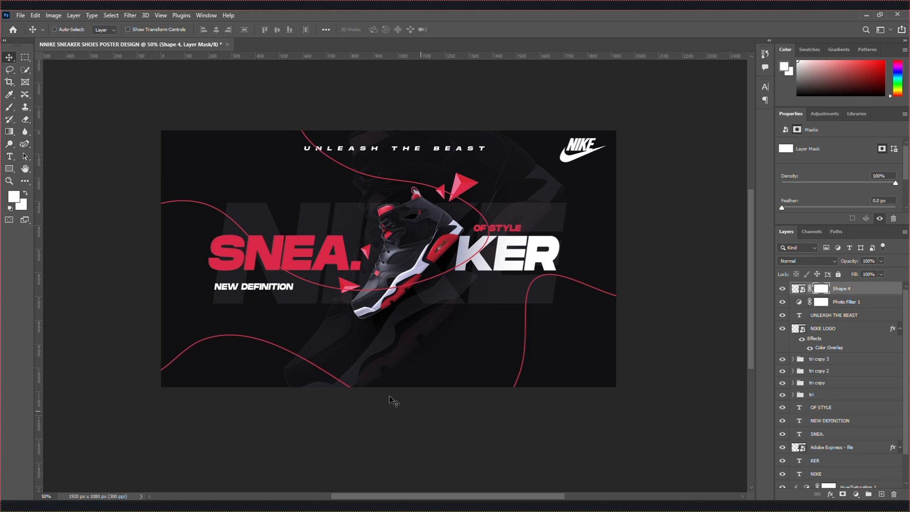
# - Paint black with a size 100 brush on the curve's mask to hide the red line where it crosses the shoe's lower part
pyautogui.hotkey('ctrl', '+')
pyautogui.hotkey('ctrl', '+')
pyautogui.hotkey('ctrl', '+')
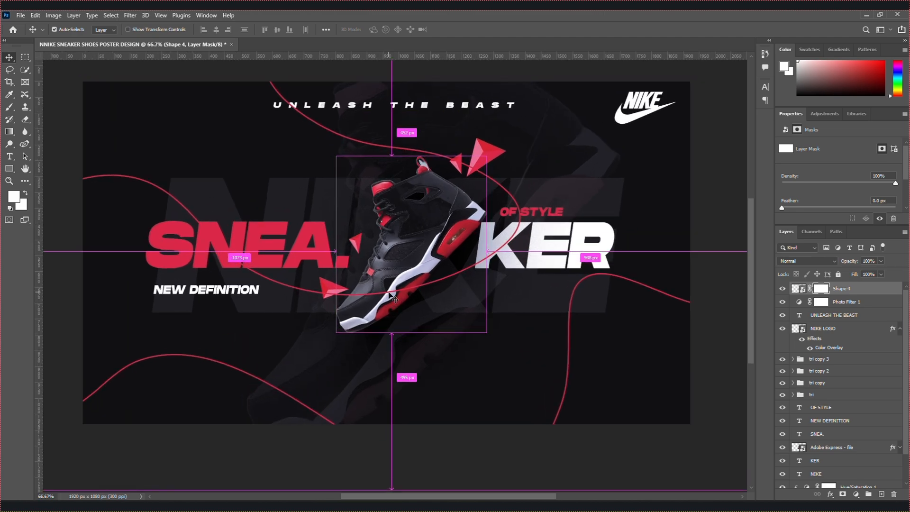
pyautogui.hotkey('alt', 'b')
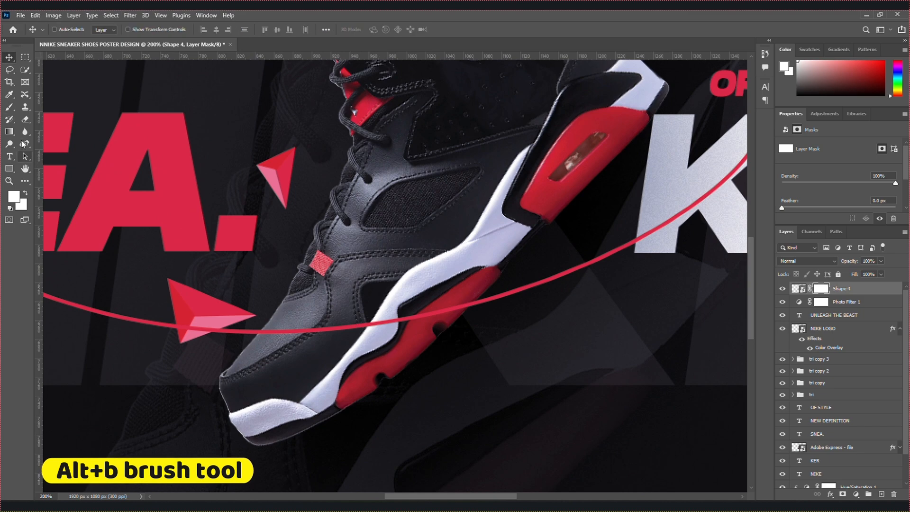
pyautogui.rightClick(10, 107)
pyautogui.click(47, 107)
pyautogui.press('d')
pyautogui.hotkey('ctrl', '+')
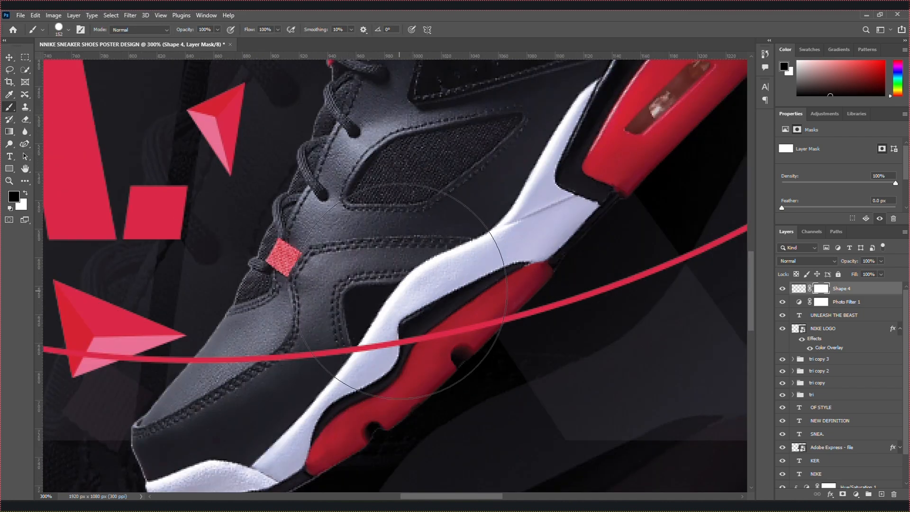
pyautogui.press('[')
pyautogui.press('[')
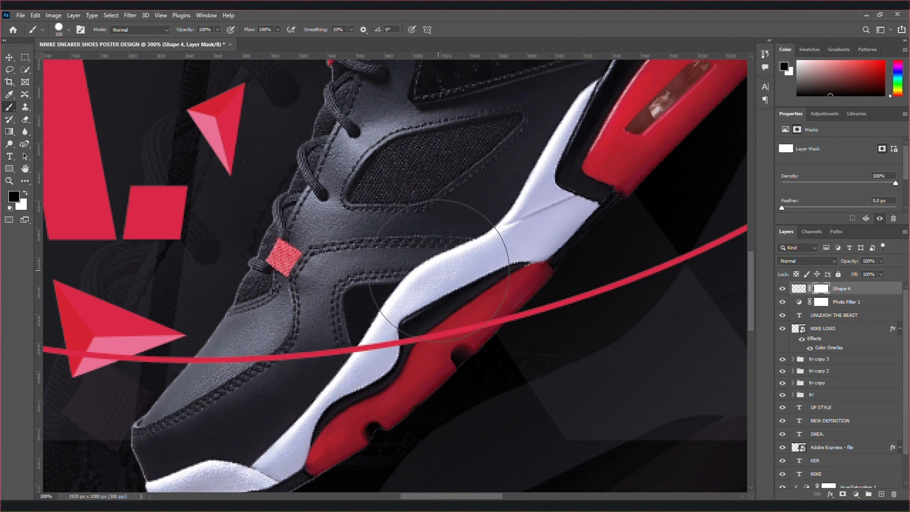
pyautogui.moveTo(441, 285)
pyautogui.mouseDown()
pyautogui.moveTo(410, 292)
pyautogui.moveTo(450, 281)
pyautogui.moveTo(266, 375)
pyautogui.moveTo(253, 395)
pyautogui.moveTo(258, 408)
pyautogui.mouseUp()
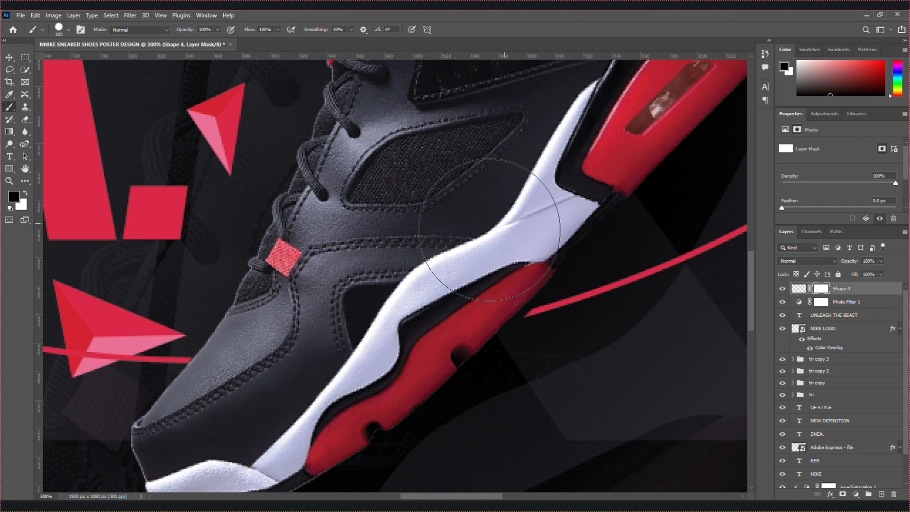
# - Paint white on the curve's mask to bring back part of the red line over the shoe's red sole
pyautogui.hotkey('ctrl', '-')
pyautogui.hotkey('ctrl', '-')
pyautogui.hotkey('ctrl', '-')
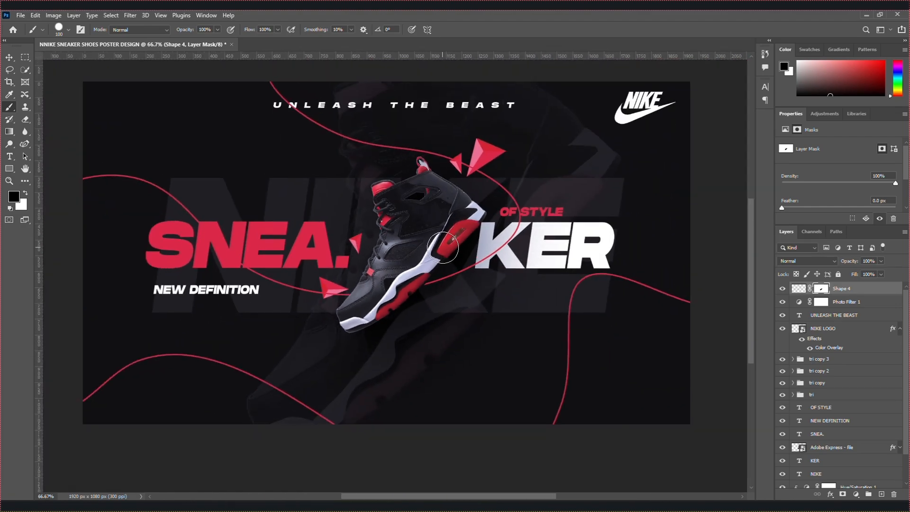
pyautogui.hotkey('ctrl', '+')
pyautogui.hotkey('ctrl', '+')
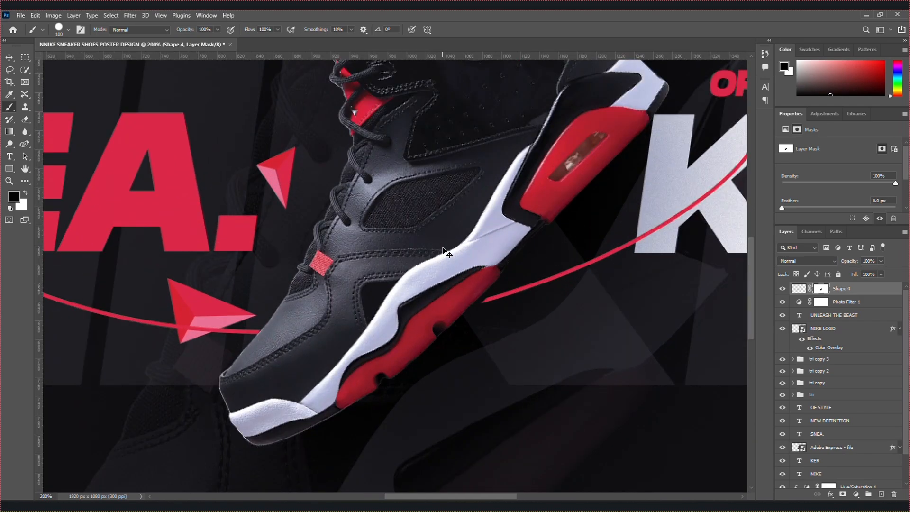
pyautogui.hotkey('ctrl', '+')
pyautogui.hotkey('ctrl', '+')
pyautogui.press('x')
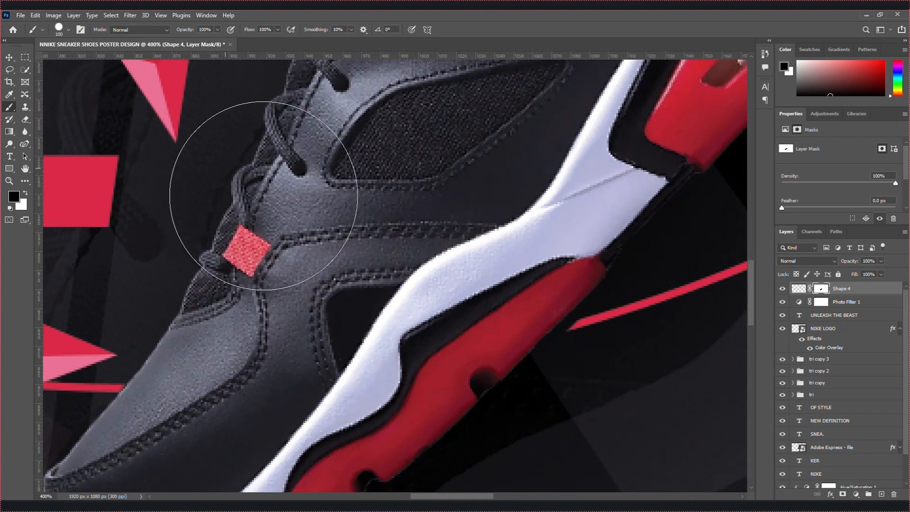
pyautogui.moveTo(528, 199)
pyautogui.mouseDown()
pyautogui.moveTo(494, 268)
pyautogui.moveTo(476, 272)
pyautogui.moveTo(498, 268)
pyautogui.mouseUp()
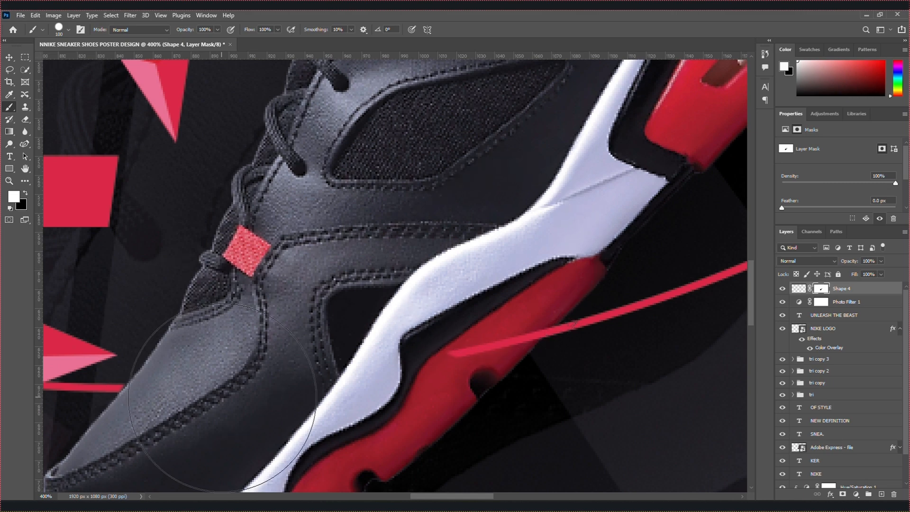
# - Paint black on the curve's mask to hide the red line where it crosses the shoe's toe and red sole
pyautogui.click(216, 402)
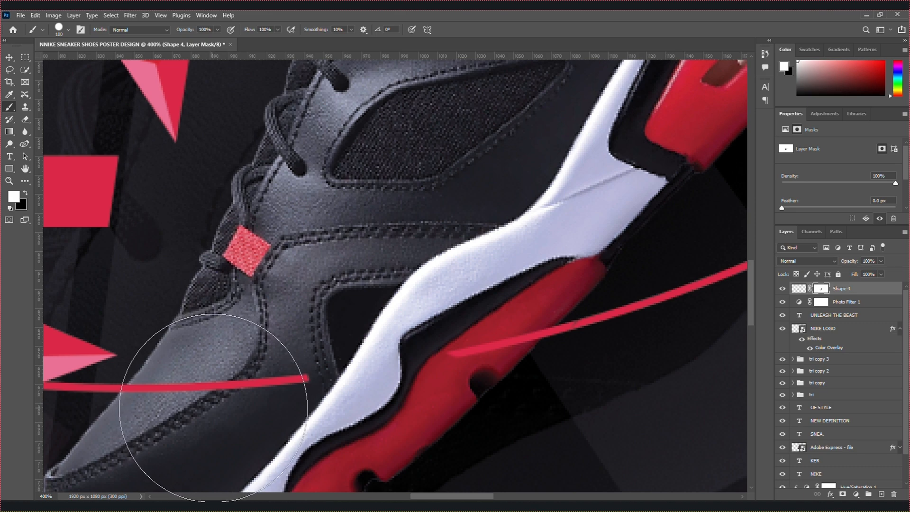
pyautogui.press('x')
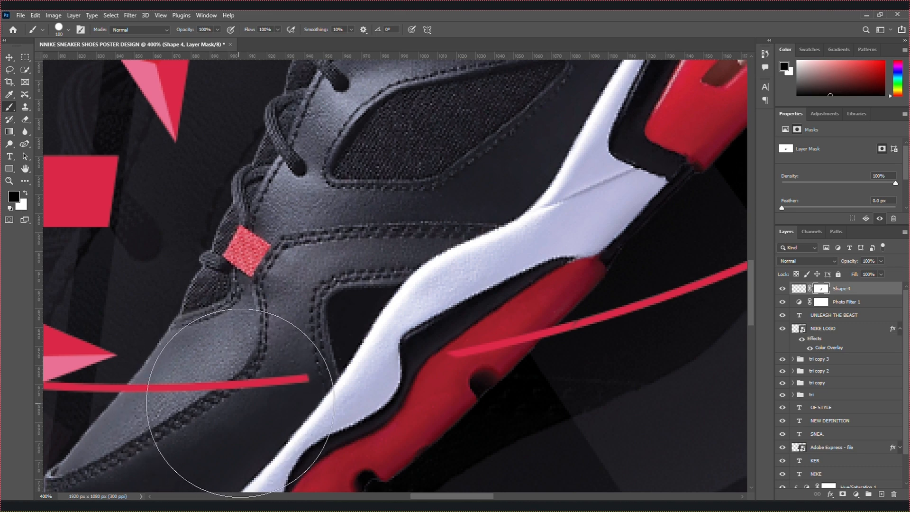
pyautogui.moveTo(223, 407); pyautogui.dragTo(302, 406)
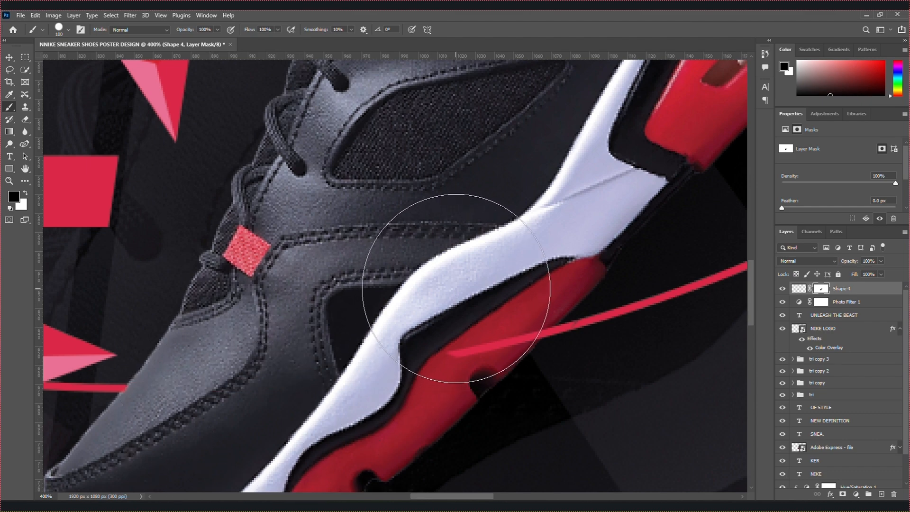
pyautogui.click(450, 297)
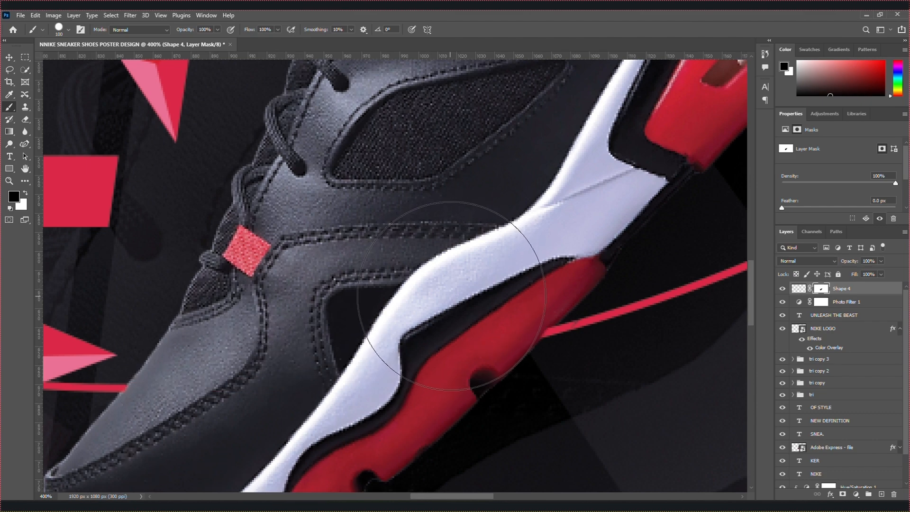
pyautogui.hotkey('ctrl', '-')
pyautogui.hotkey('ctrl', '-')
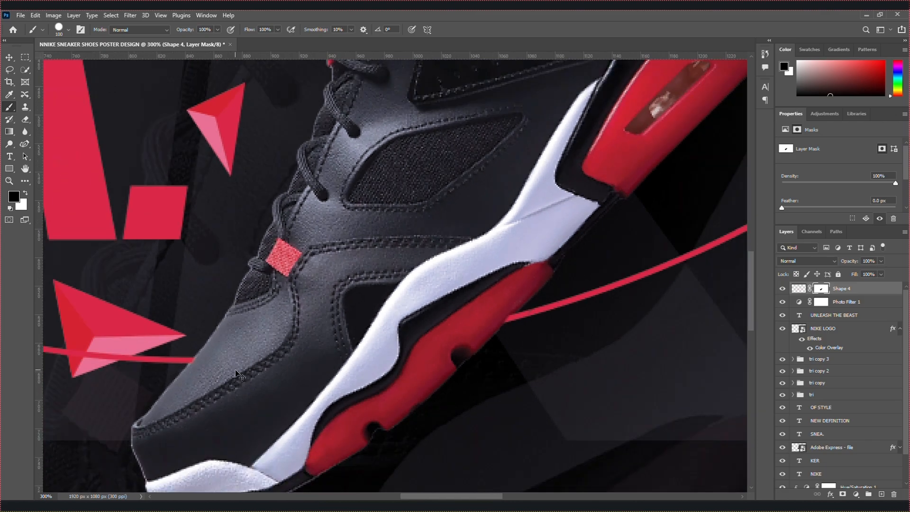
pyautogui.hotkey('ctrl', '-')
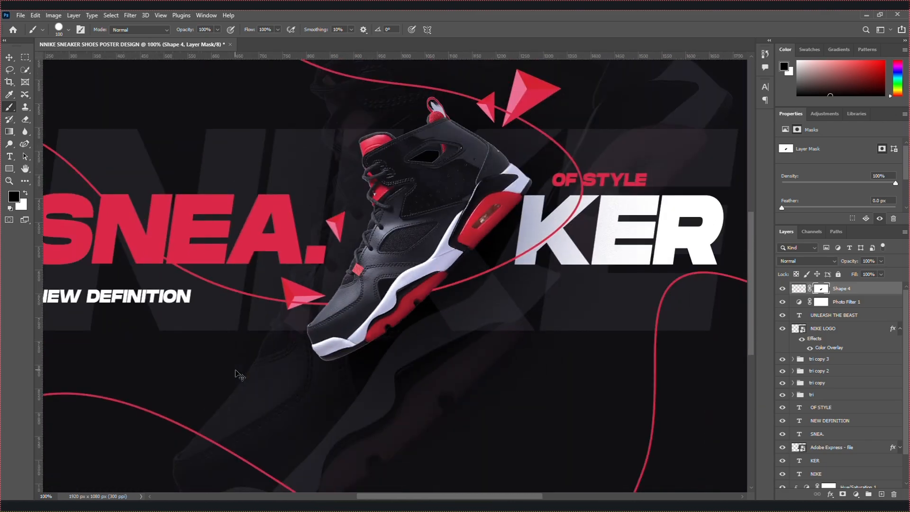
pyautogui.hotkey('ctrl', '-')
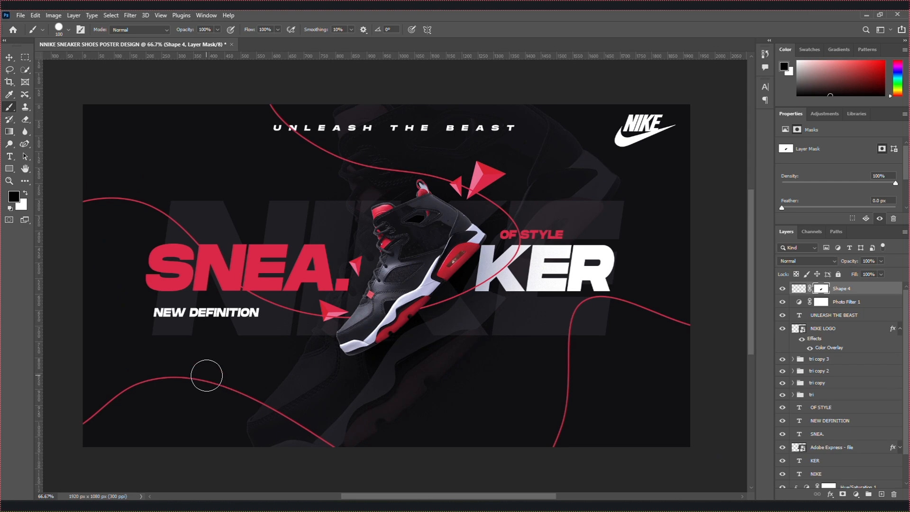
pyautogui.hotkey('ctrl', '-')
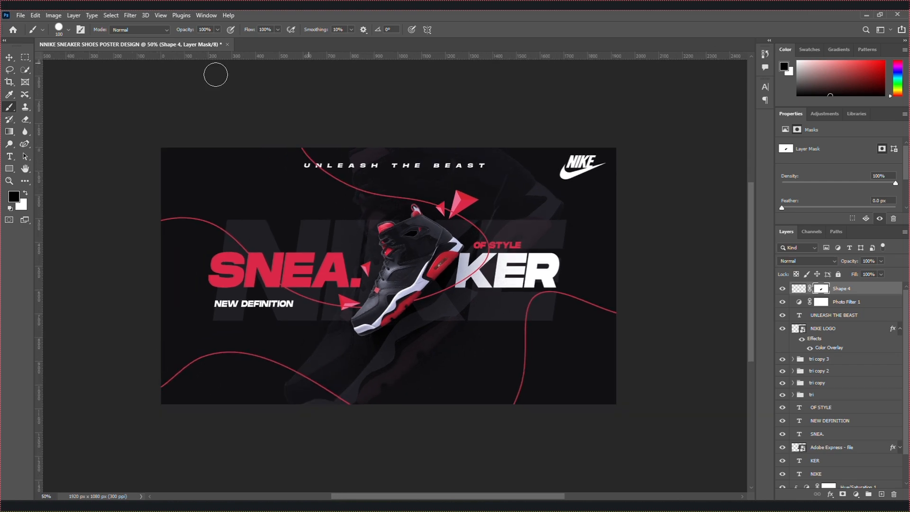
# - Target the curve layer's content instead of its mask and place the noise image "download" as an embedded object above it
pyautogui.click(8, 58)
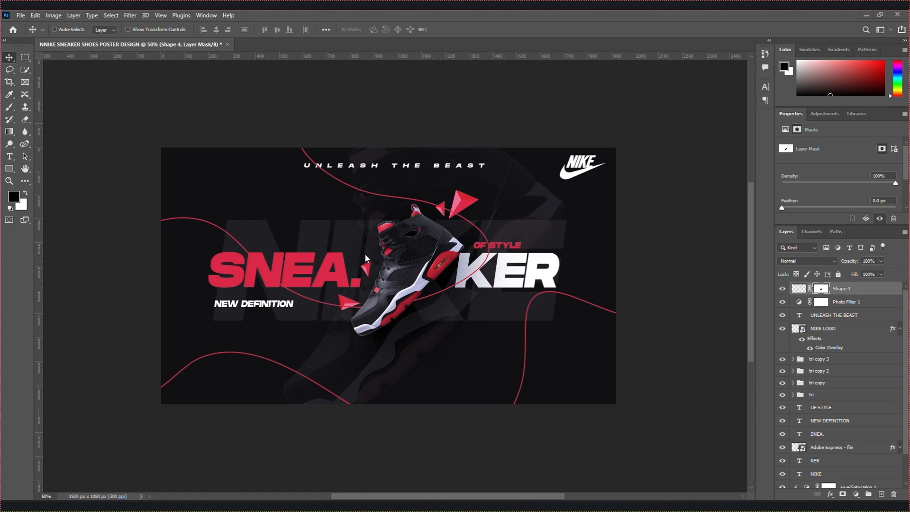
pyautogui.hotkey('ctrl', '2')
pyautogui.click(20, 15)
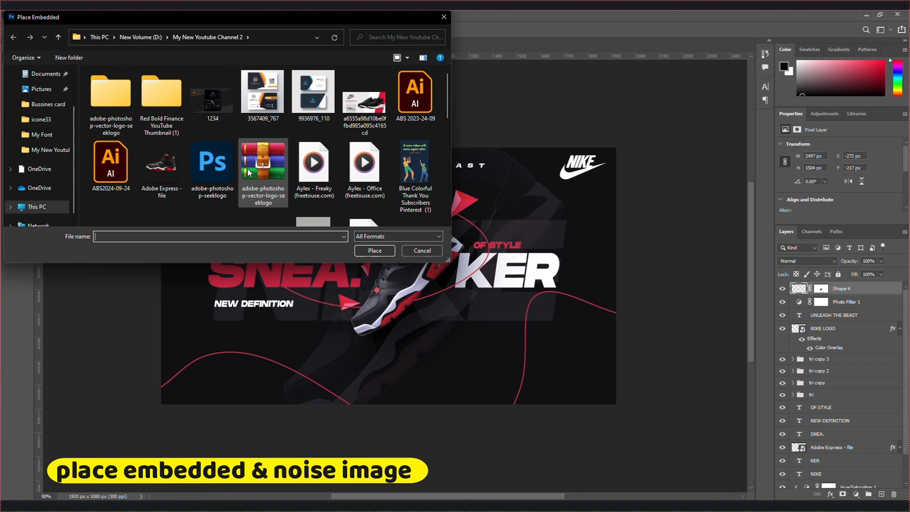
pyautogui.scroll(-2, 233, 164)
pyautogui.click(179, 181)
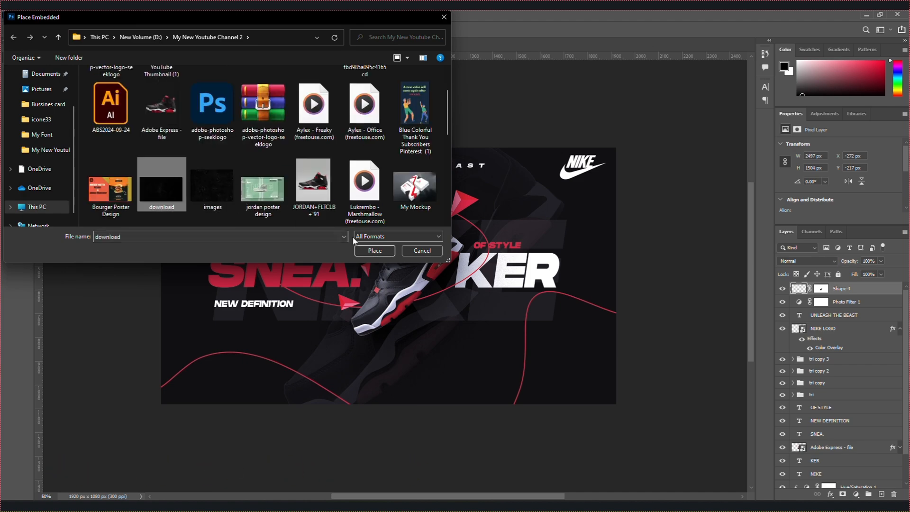
pyautogui.click(375, 250)
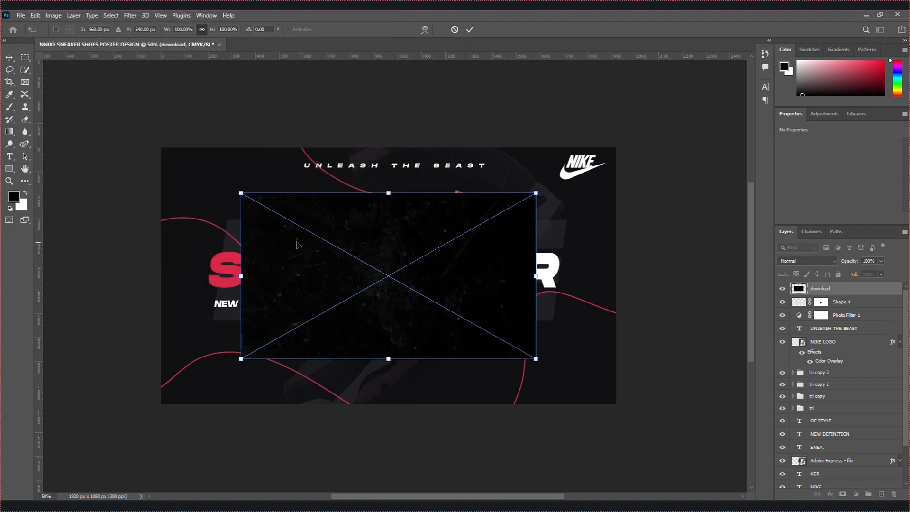
# - Enlarge the placed noise image to about 158% and move it so that it covers the poster
pyautogui.moveTo(242, 206); pyautogui.dragTo(213, 191)
pyautogui.moveTo(501, 341); pyautogui.dragTo(670, 435)
pyautogui.moveTo(412, 311); pyautogui.dragTo(363, 281)
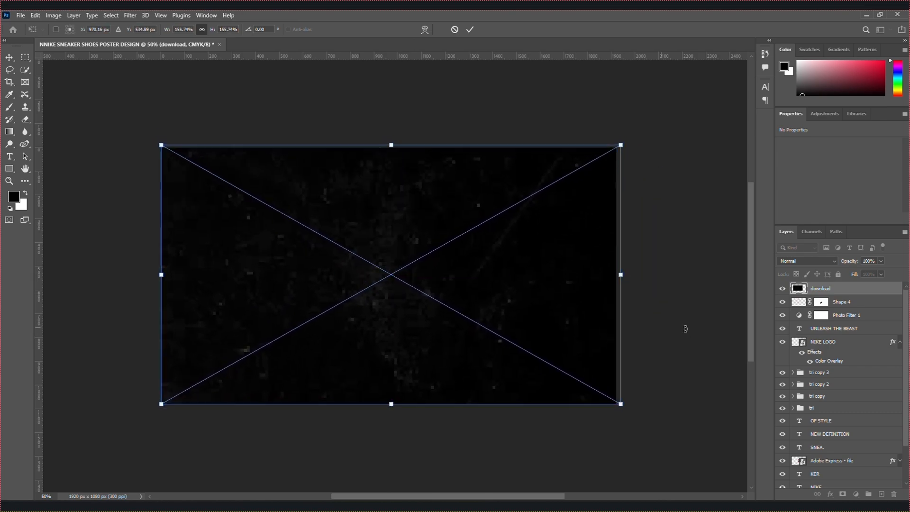
pyautogui.moveTo(621, 403); pyautogui.dragTo(626, 406)
pyautogui.moveTo(562, 366); pyautogui.dragTo(549, 360)
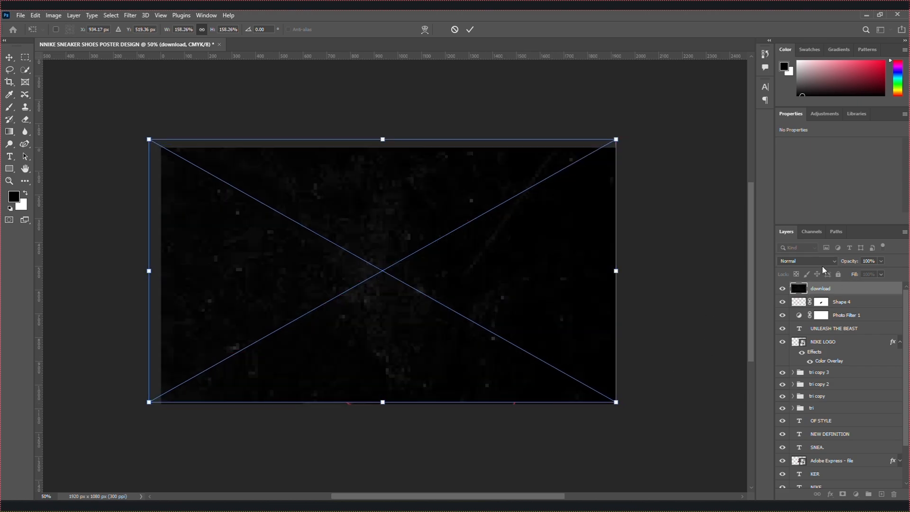
# - Set the noise image's blend mode to Screen and its opacity to 15%, and commit the placement
pyautogui.click(822, 261)
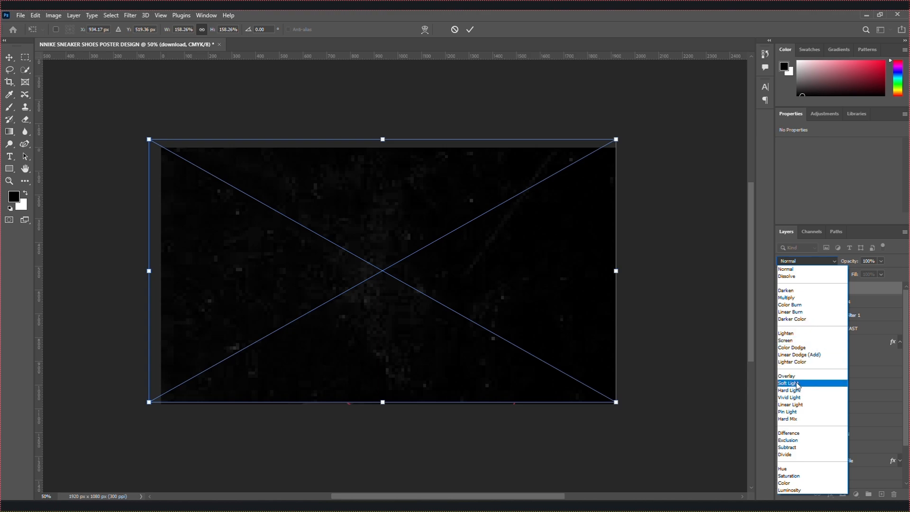
pyautogui.click(790, 340)
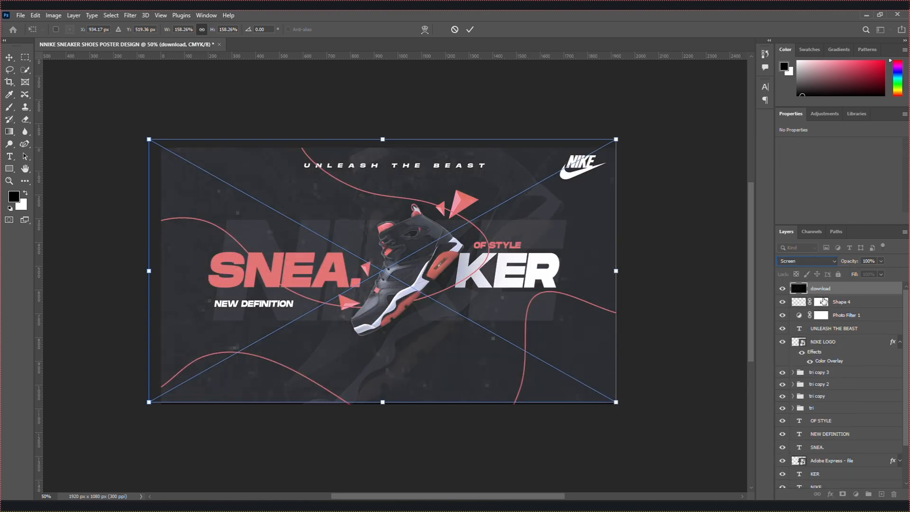
pyautogui.click(881, 261)
pyautogui.click(845, 272)
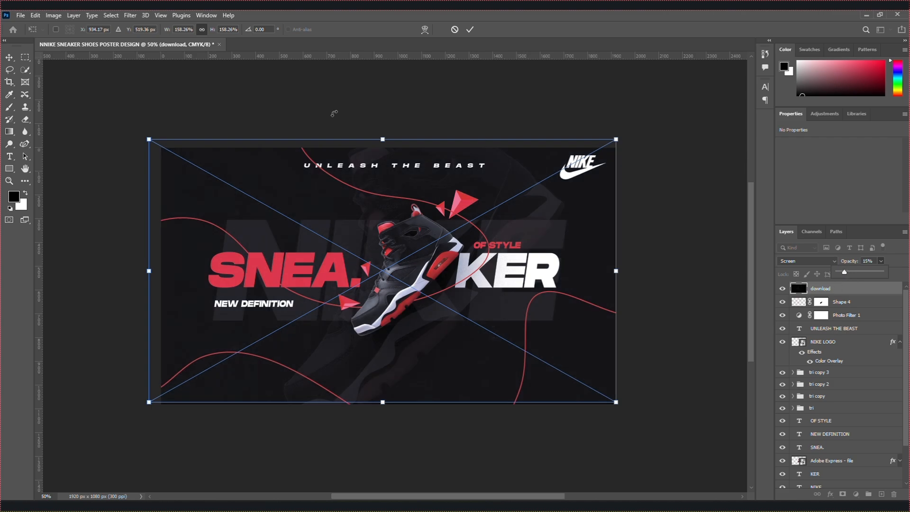
pyautogui.press('Return')
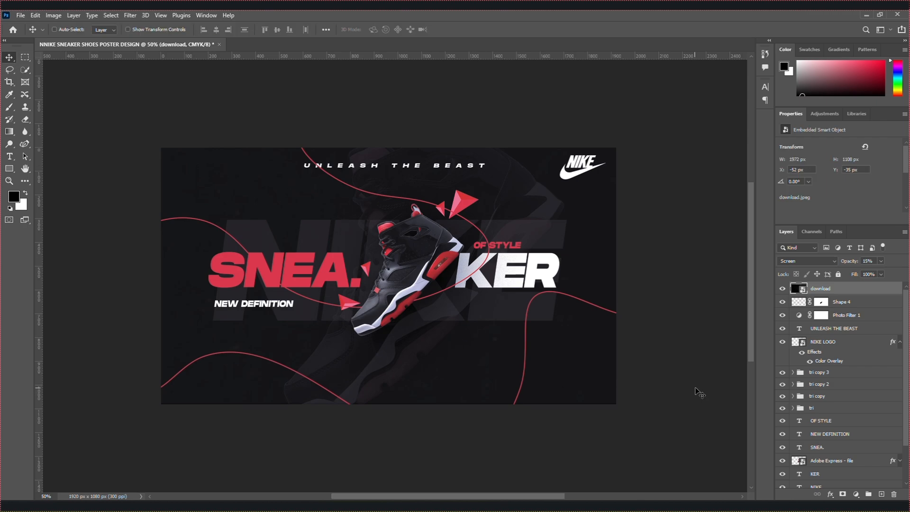
# - Collapse the effects list of the NIKE LOGO layer
pyautogui.scroll(-1, 703, 418)
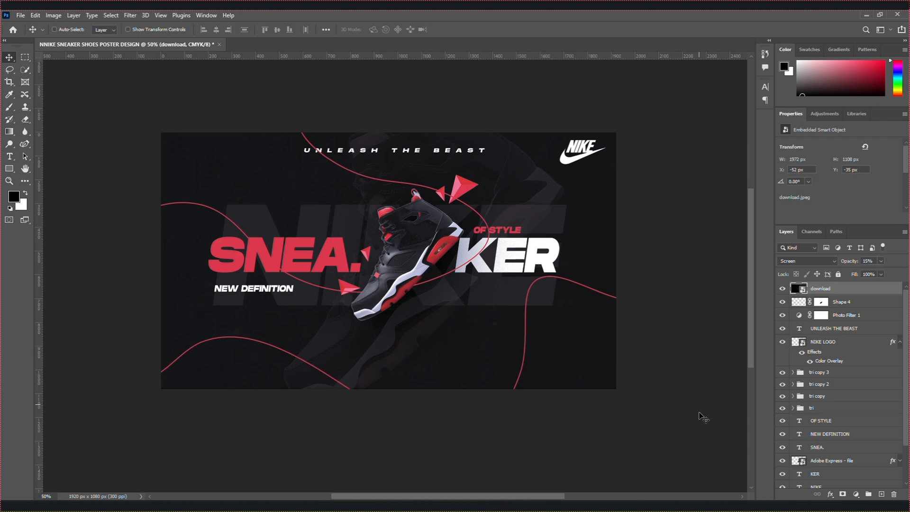
pyautogui.click(900, 343)
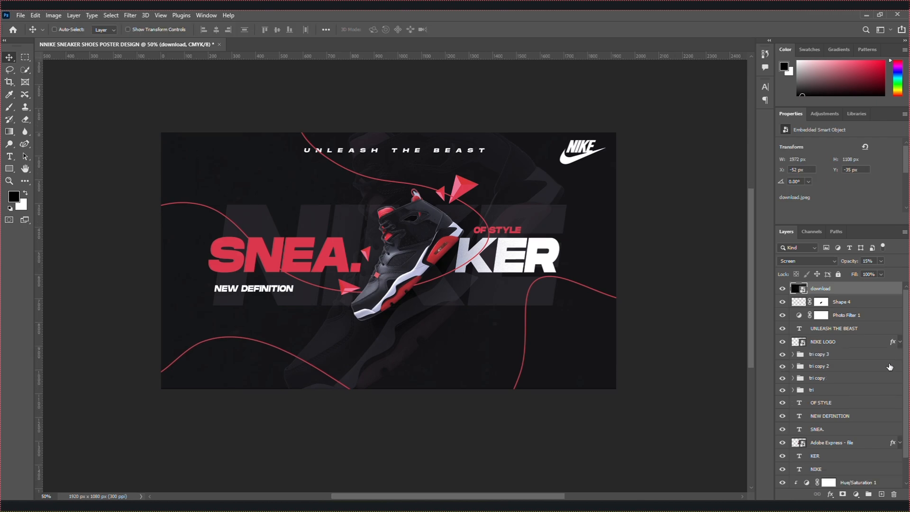
pyautogui.scroll(-1, 899, 426)
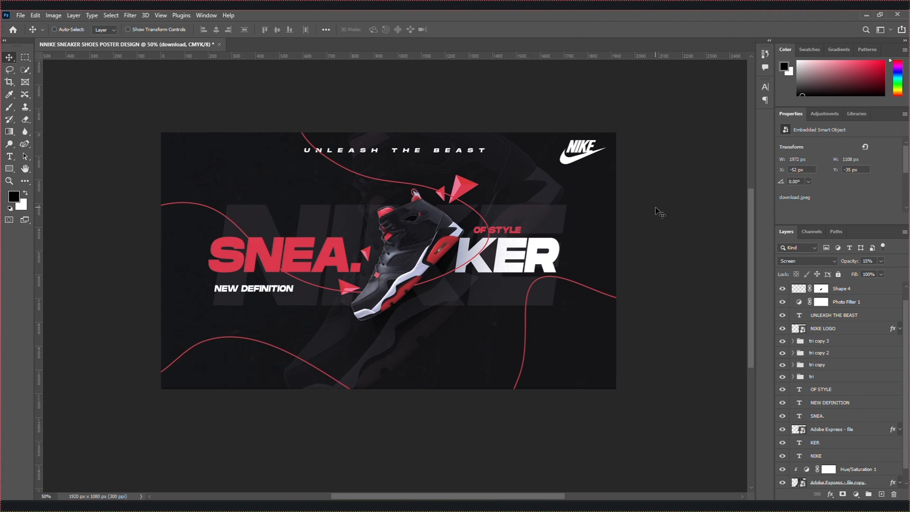